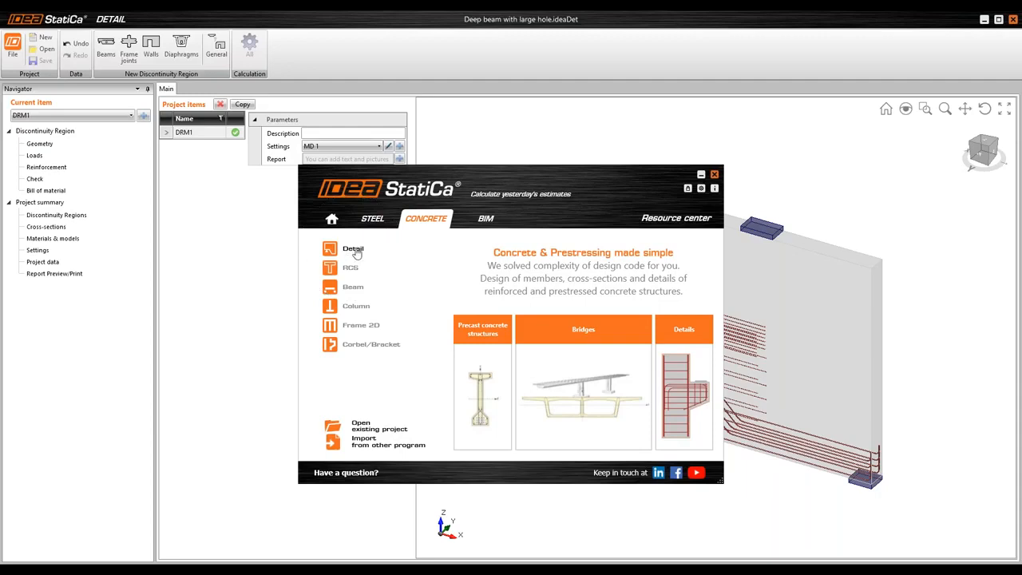
# Start a new Detail project and create its discontinuity region from the General shape input
pyautogui.click(560, 568)
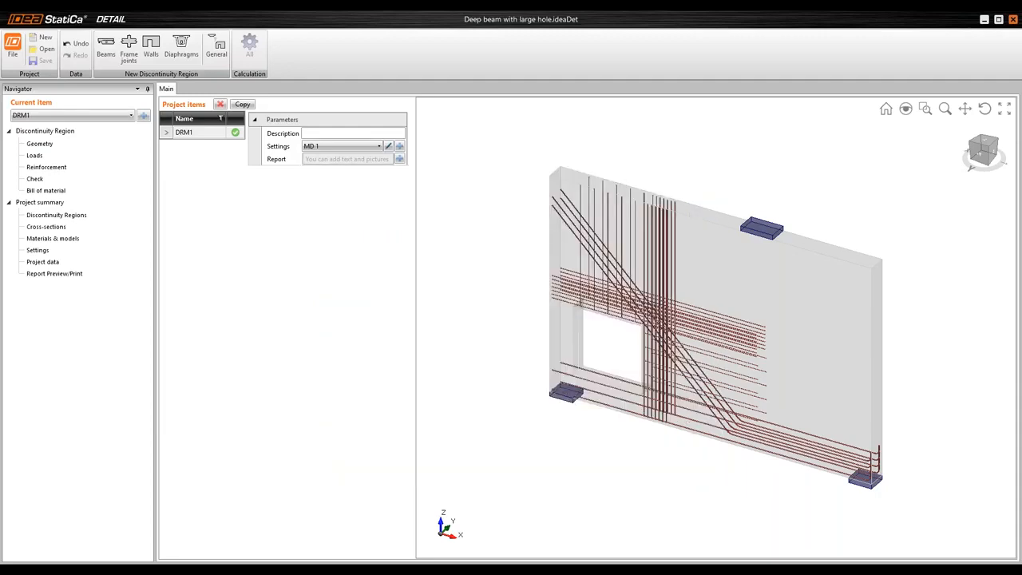
pyautogui.click(376, 525)
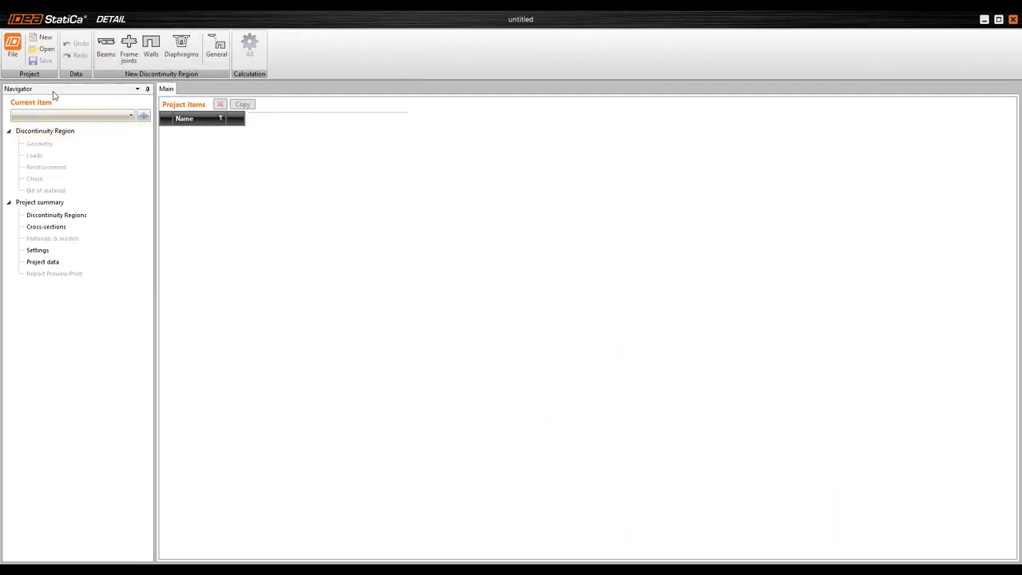
pyautogui.click(45, 38)
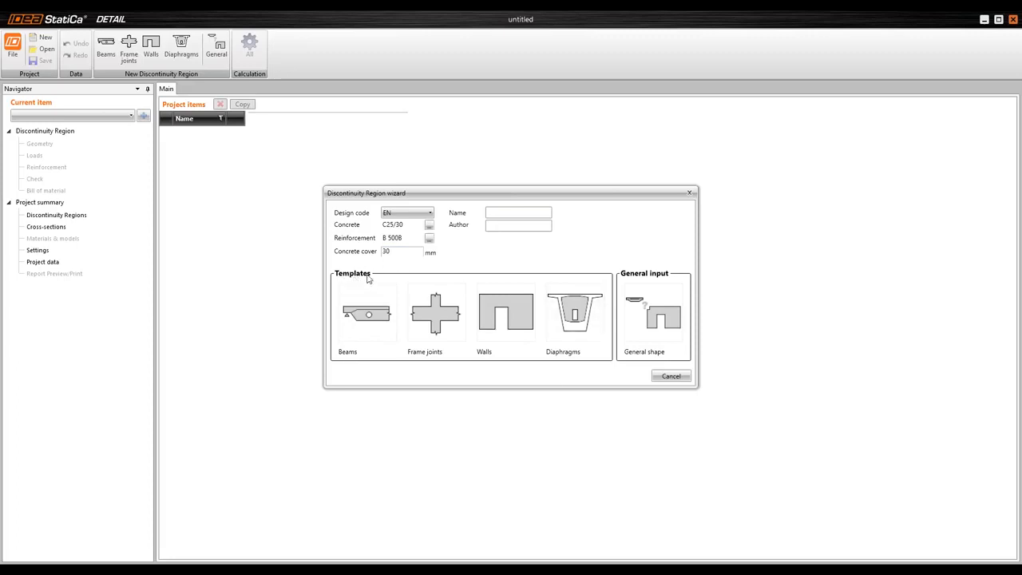
pyautogui.click(657, 319)
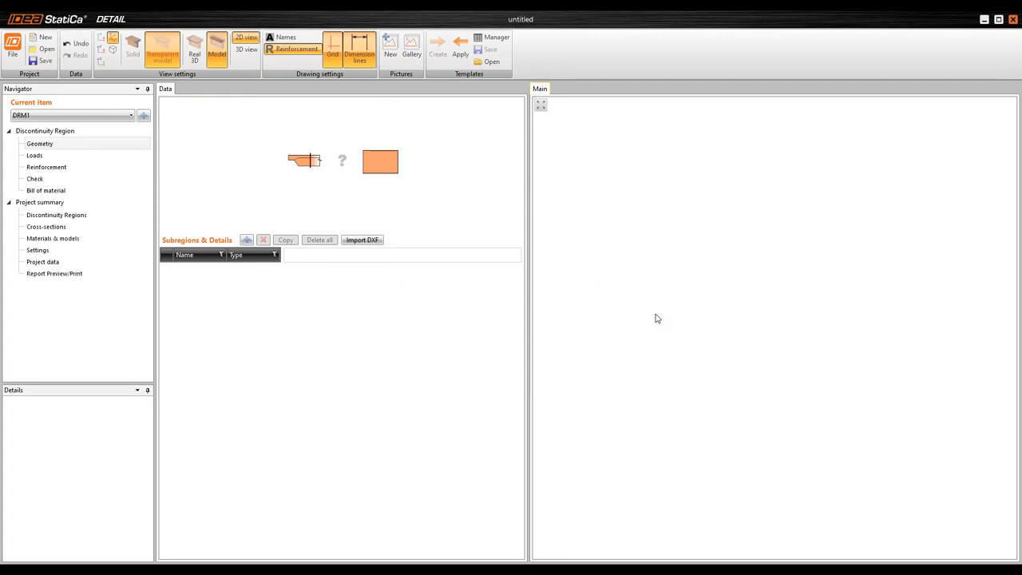
# Import the wall geometry from the DXF drawing, assigning the outer rectangle as outline and the inner square as opening
pyautogui.click(366, 243)
pyautogui.doubleClick(488, 206)
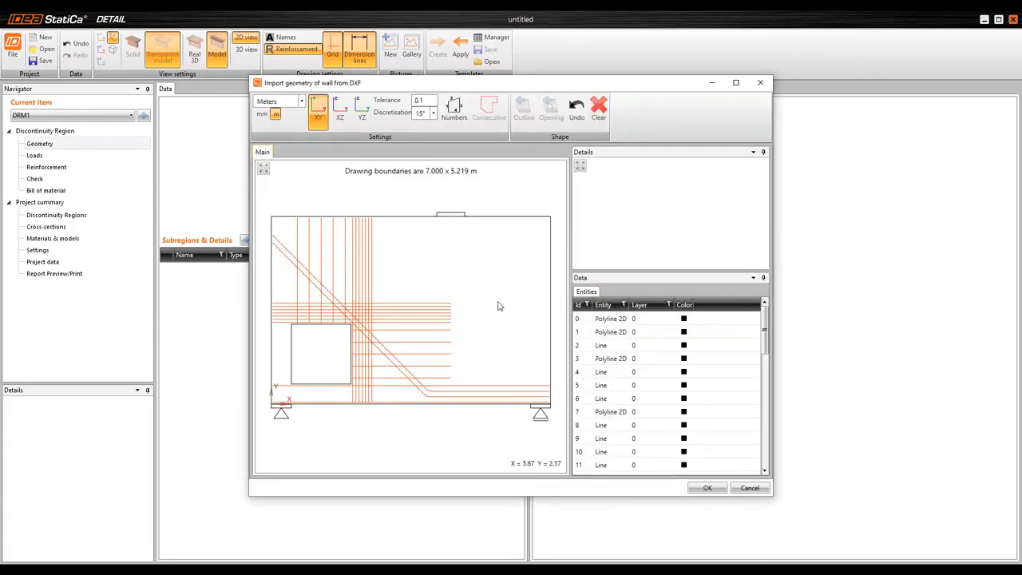
pyautogui.click(498, 217)
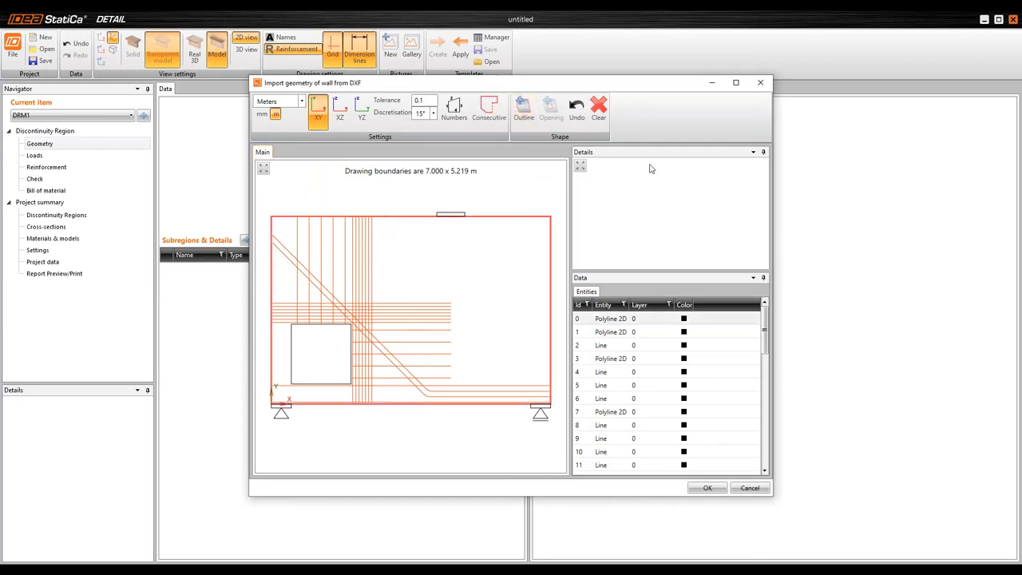
pyautogui.click(524, 112)
pyautogui.click(291, 347)
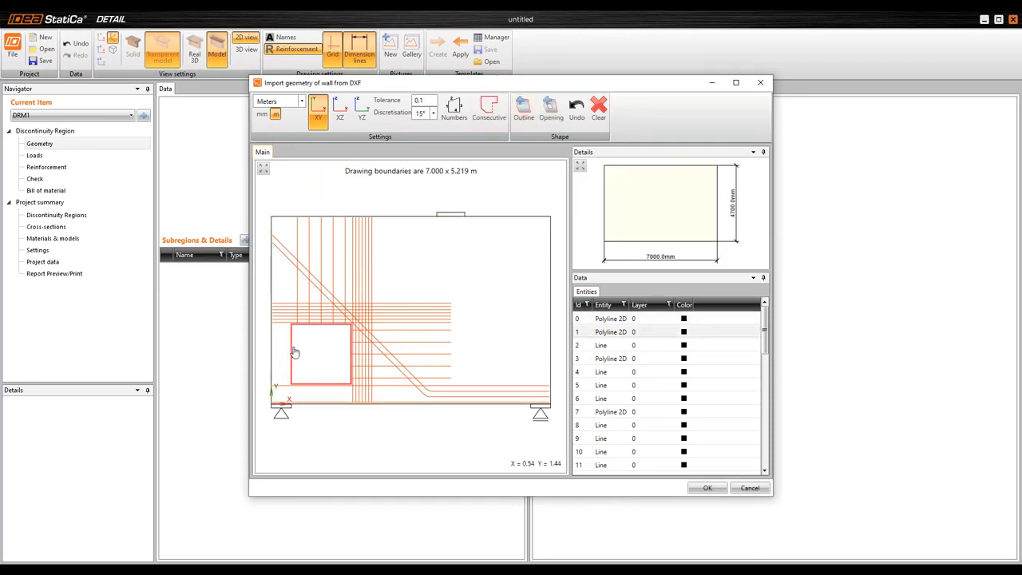
pyautogui.click(550, 118)
pyautogui.click(707, 487)
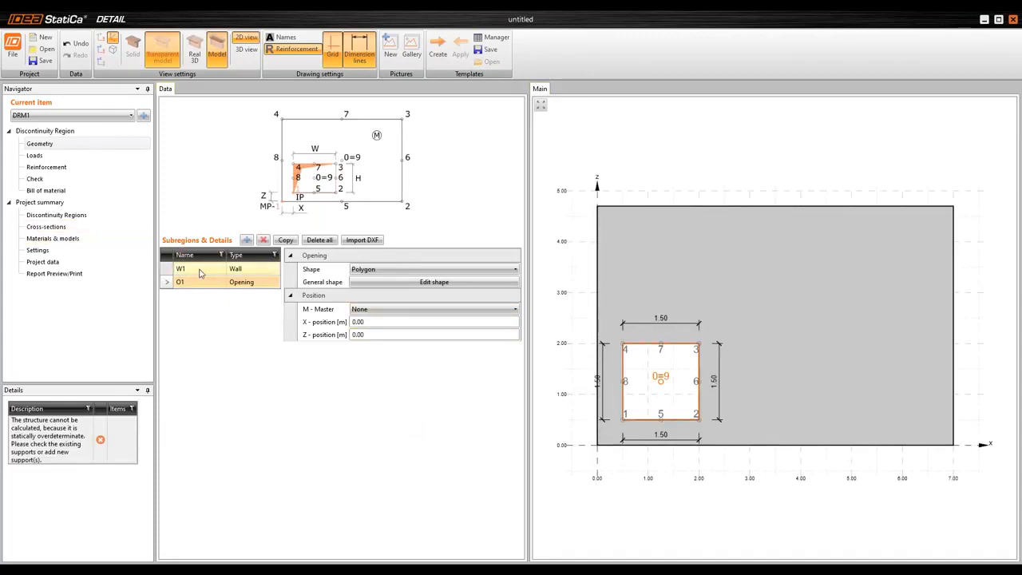
# Set the thickness of wall W1 to 0.4 m
pyautogui.click(254, 272)
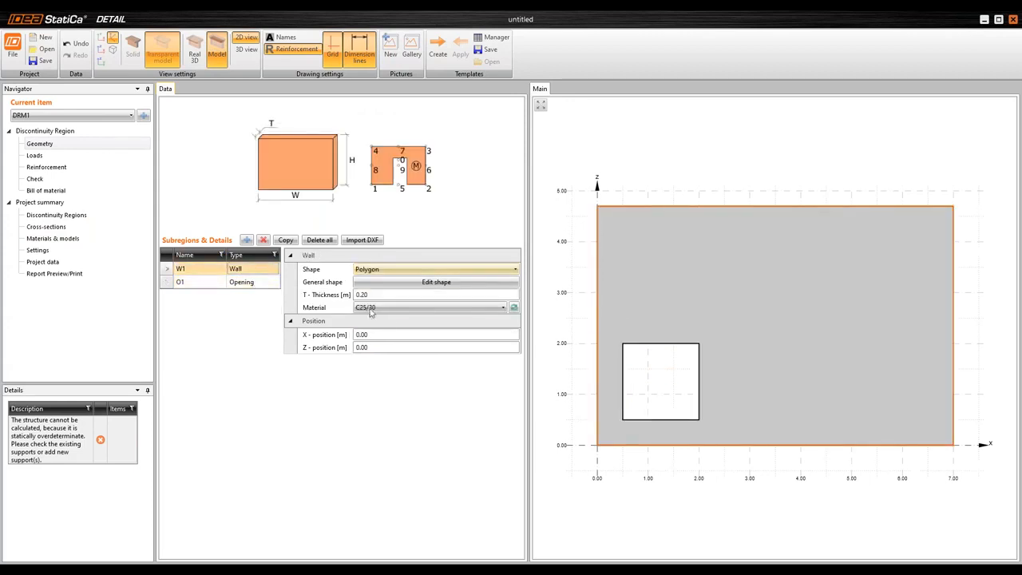
pyautogui.click(317, 297)
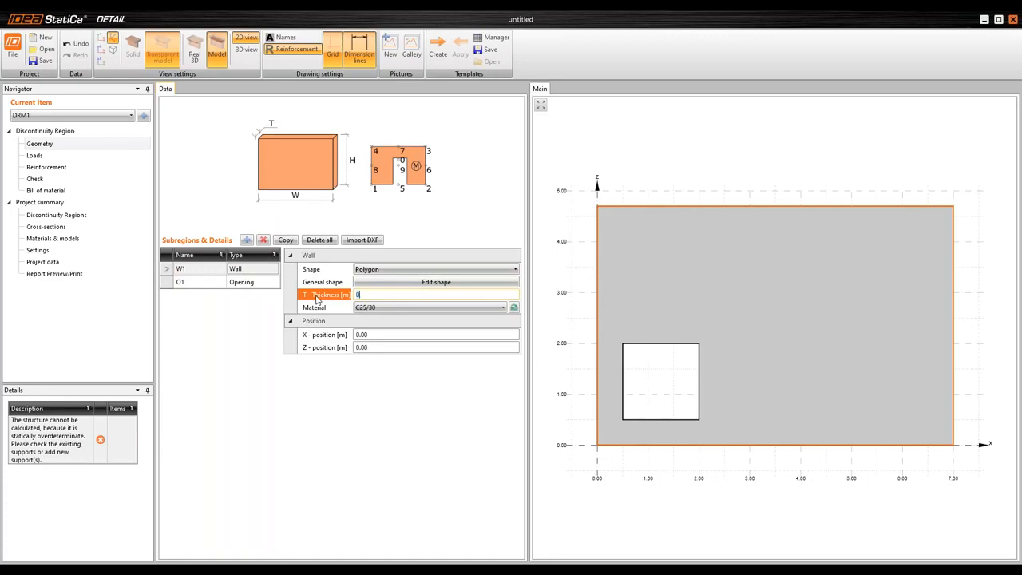
pyautogui.write('0.4')
pyautogui.press('Tab')
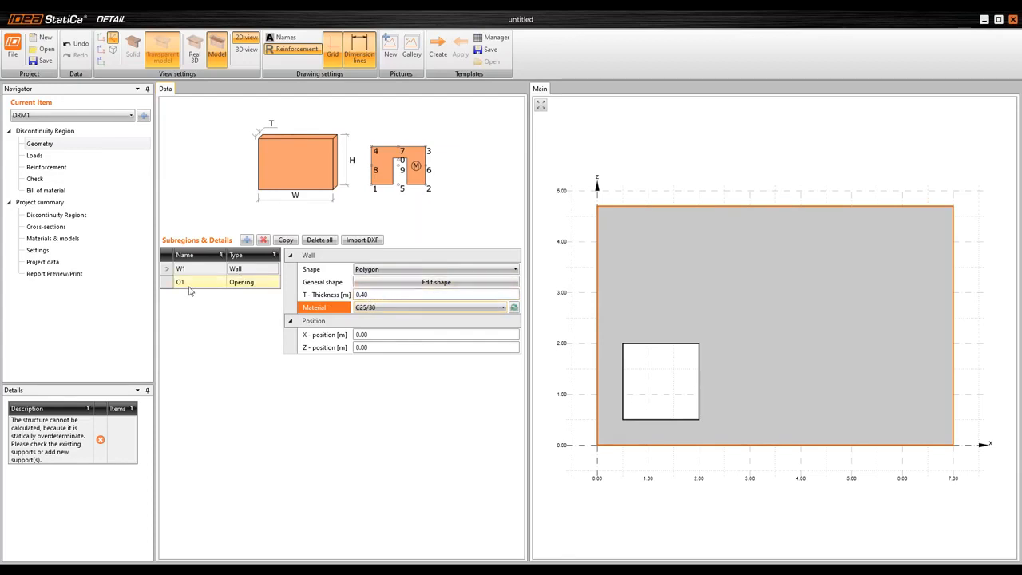
# Add a point bearing plate support to the wall's lower edge
pyautogui.click(246, 240)
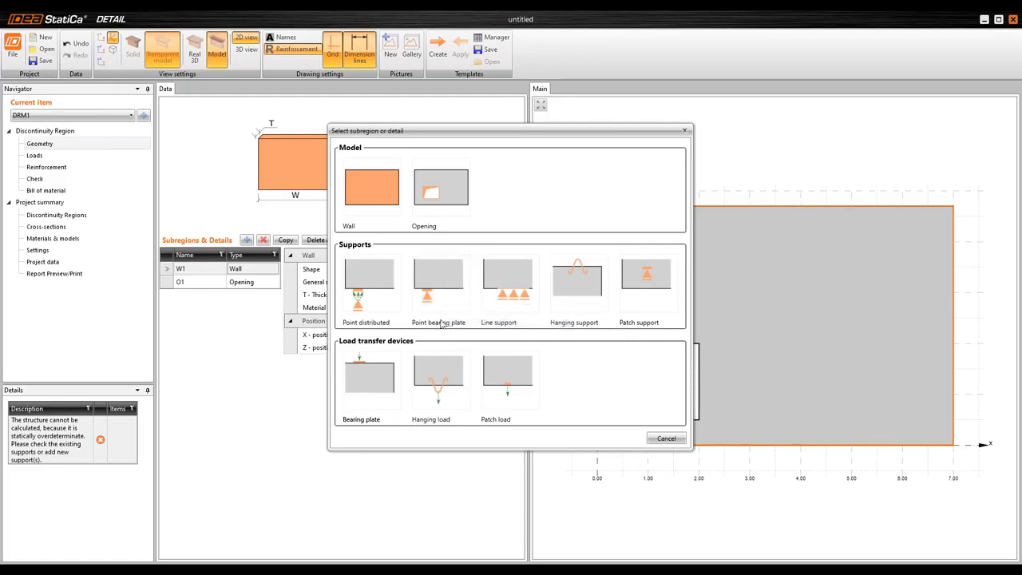
pyautogui.click(431, 272)
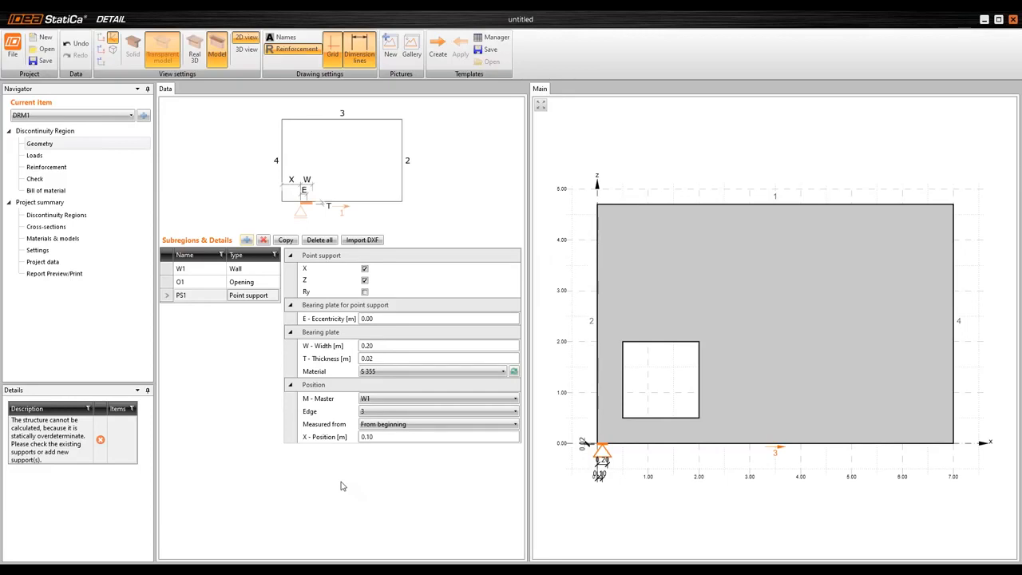
pyautogui.moveTo(721, 438); pyautogui.dragTo(721, 370)
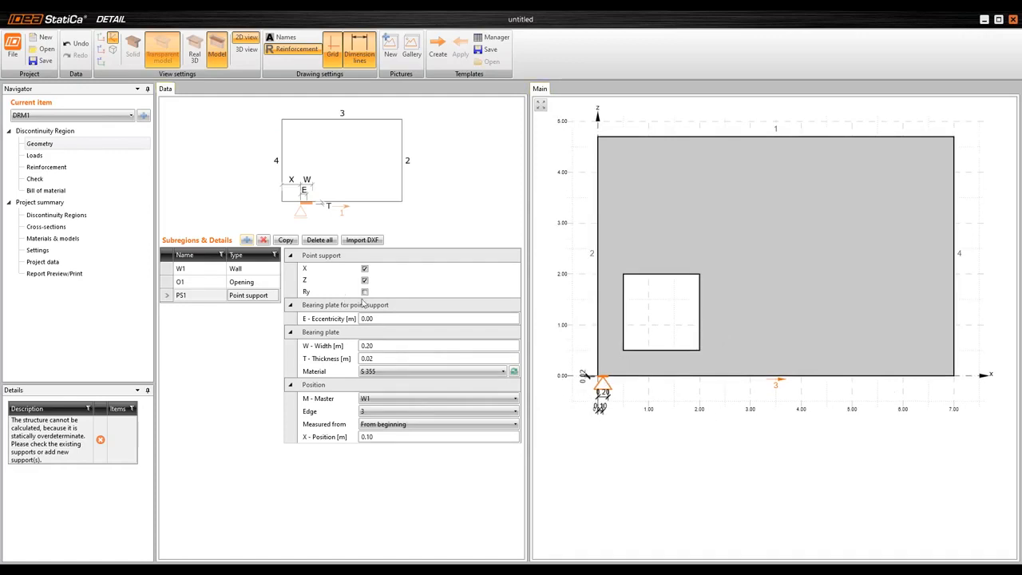
pyautogui.scroll(1, 578, 378)
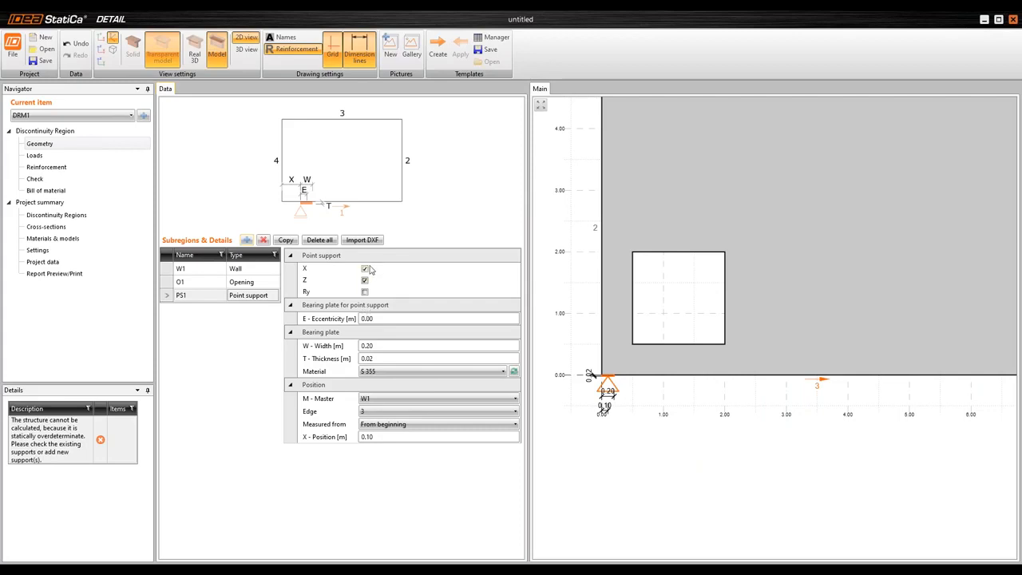
# Set the support's bearing plate width to 0.5 m and its thickness to 0.1 m
pyautogui.click(385, 317)
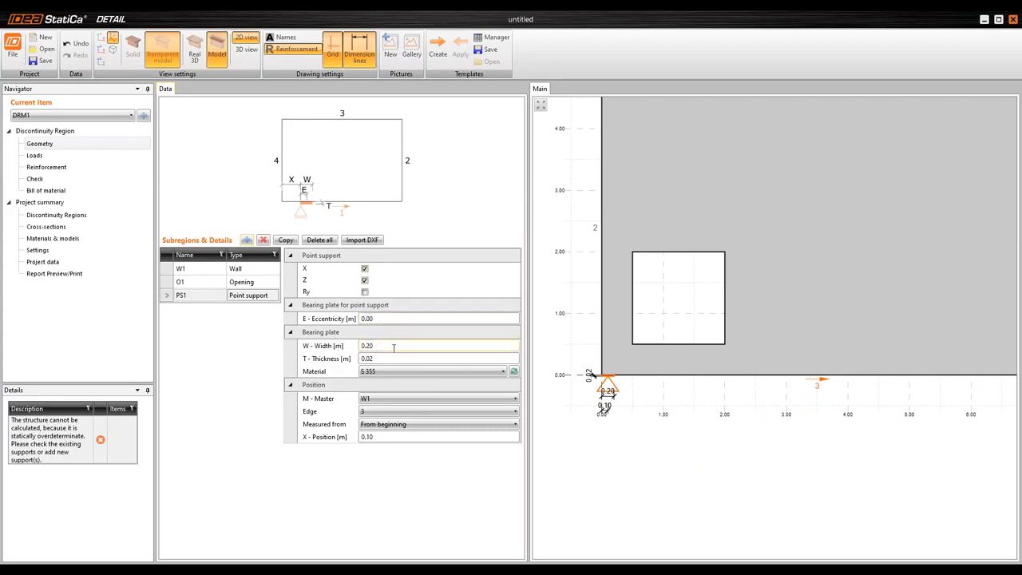
pyautogui.moveTo(391, 347); pyautogui.dragTo(261, 340)
pyautogui.write('0.5')
pyautogui.press('Tab')
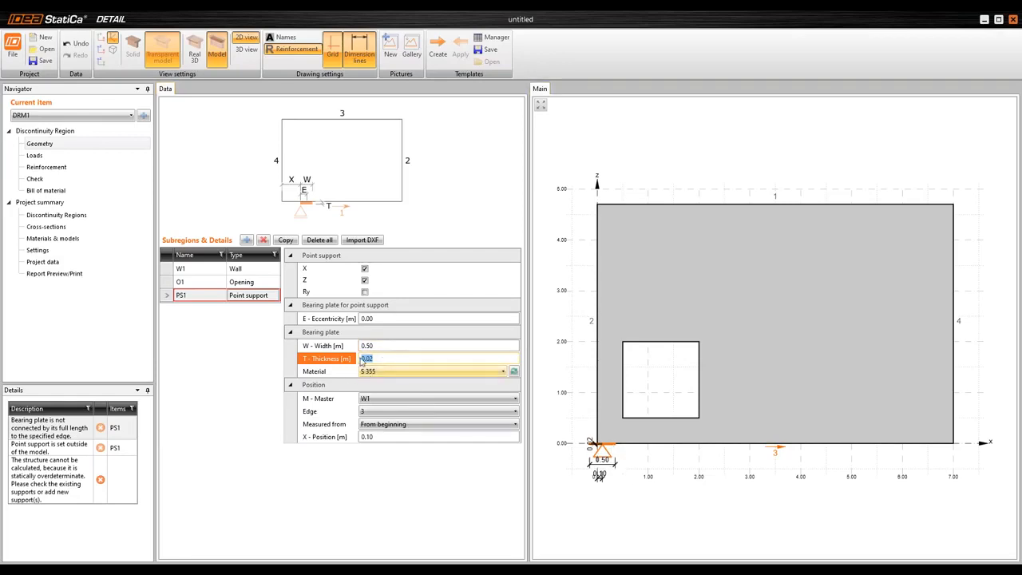
pyautogui.write('.1')
pyautogui.press('Tab')
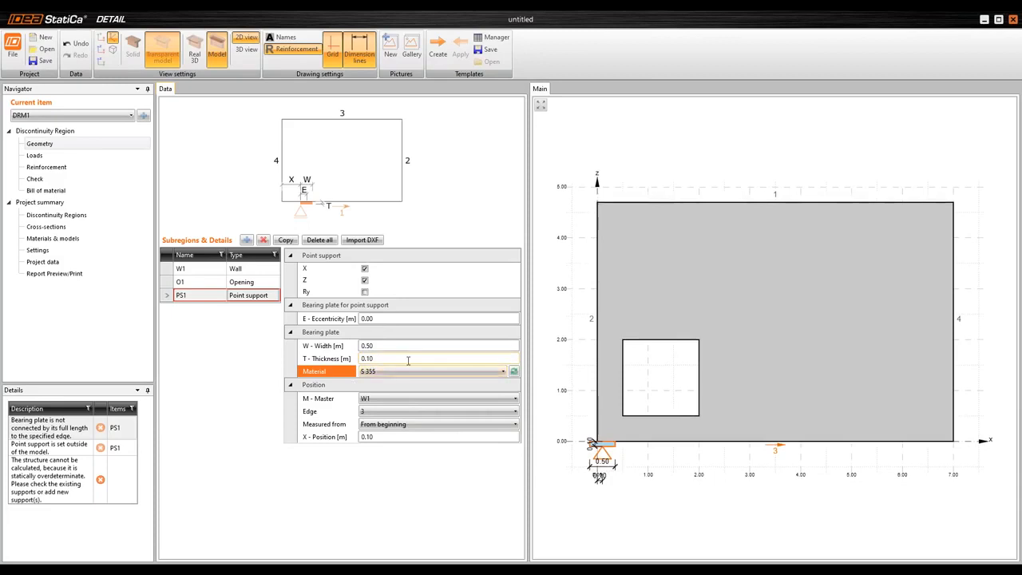
# Position the point support at X = 0.25 m from the beginning of the lower edge
pyautogui.click(312, 433)
pyautogui.write('0')
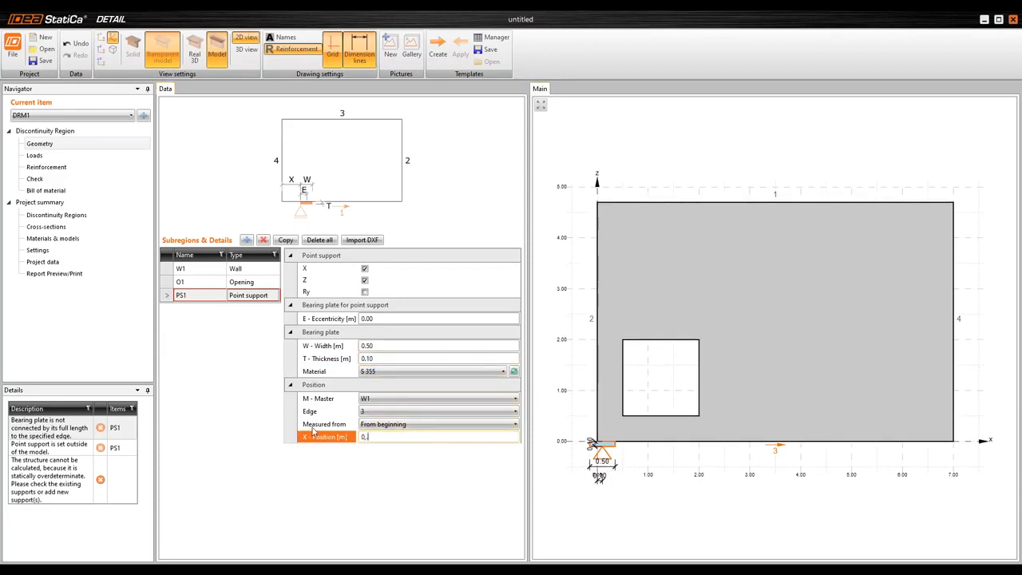
pyautogui.write('.25')
pyautogui.press('Return')
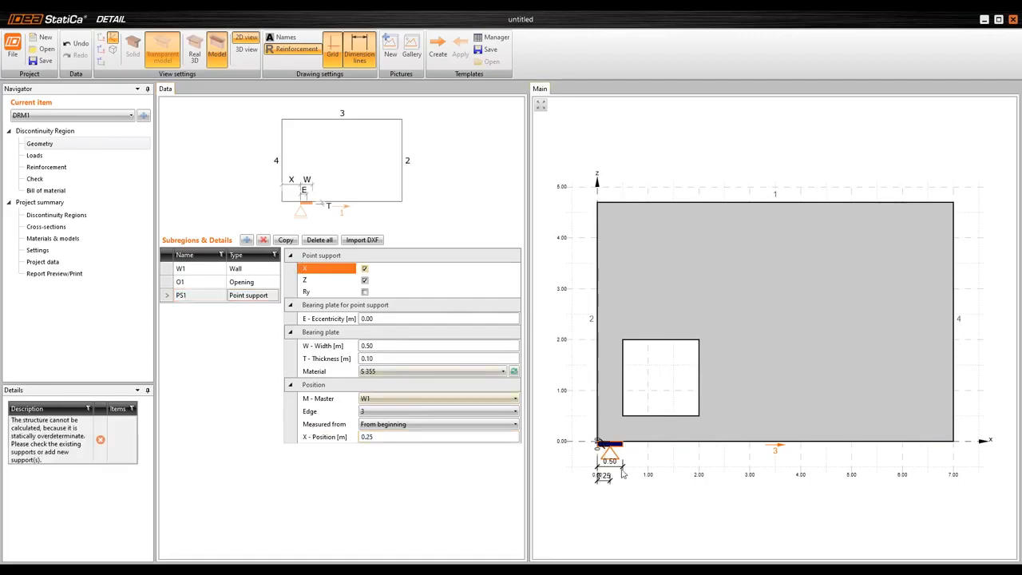
pyautogui.scroll(2, 608, 462)
pyautogui.scroll(-3, 670, 460)
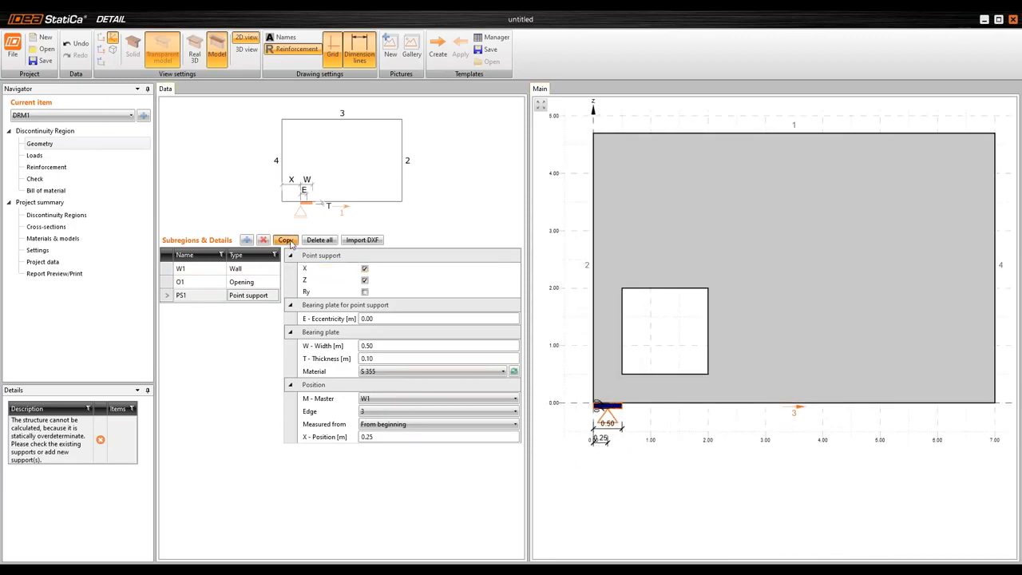
# Copy the point support to the opposite end of the edge, measured from end, and release its X restraint
pyautogui.click(285, 239)
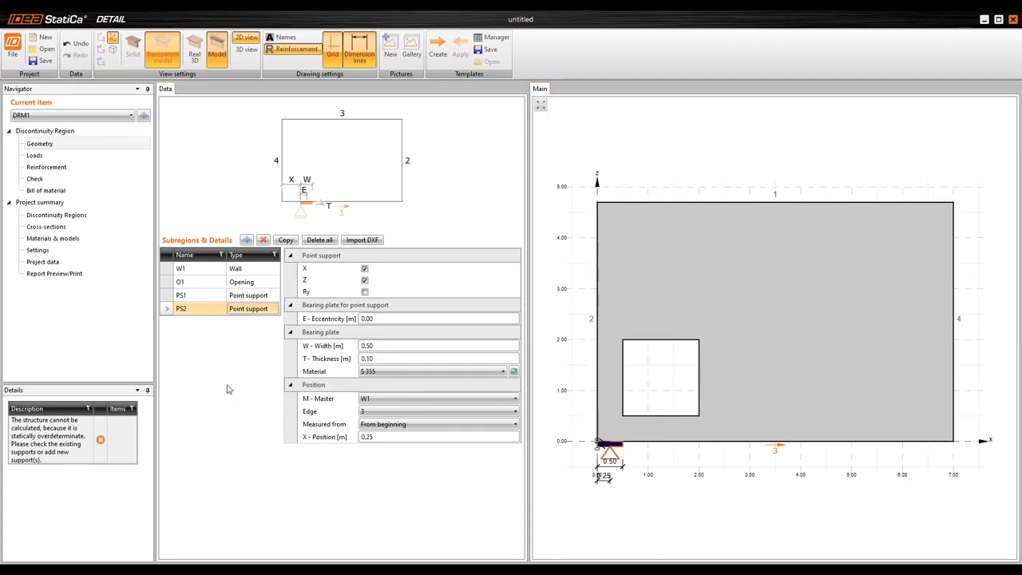
pyautogui.click(422, 427)
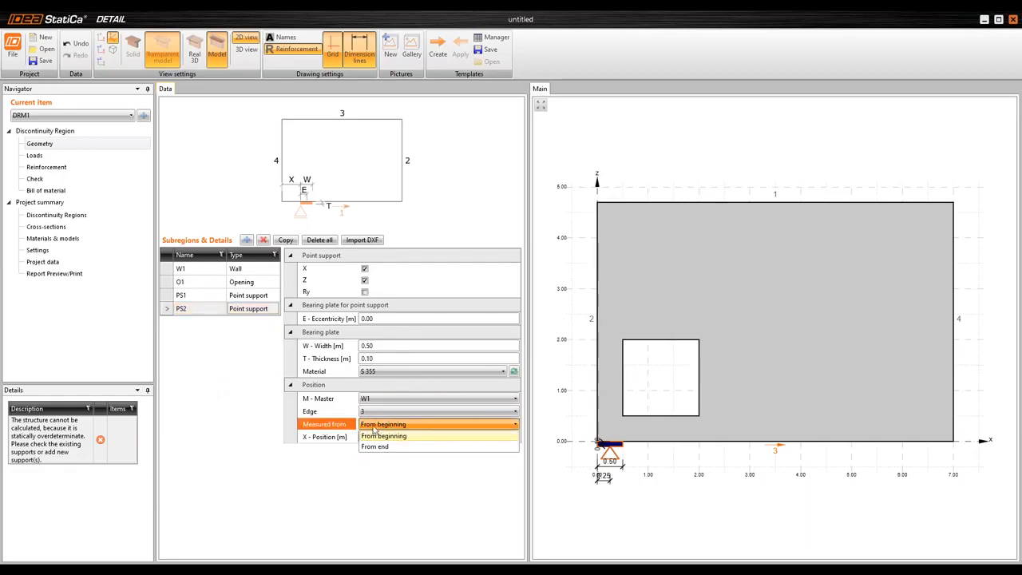
pyautogui.click(405, 452)
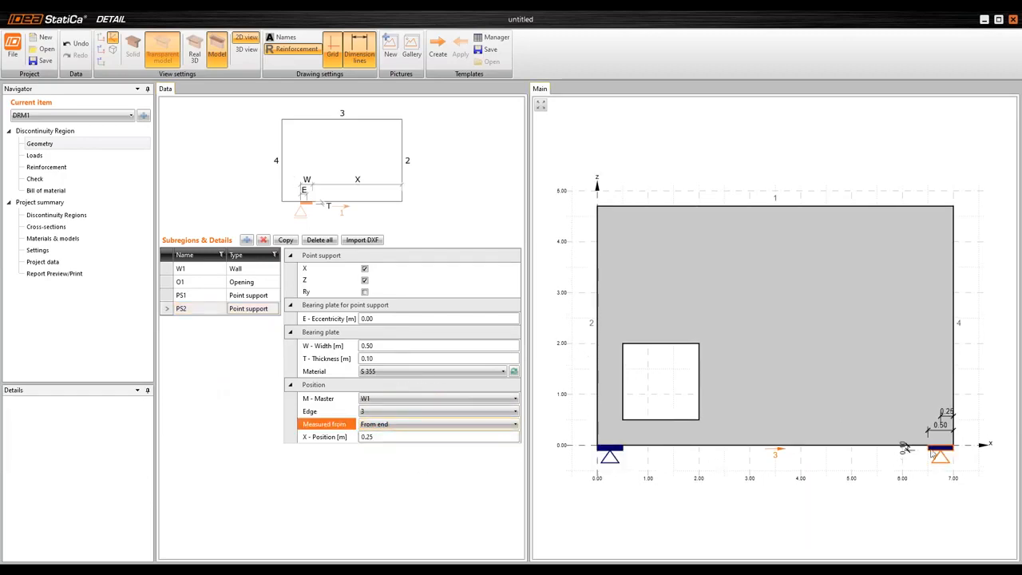
pyautogui.click(364, 270)
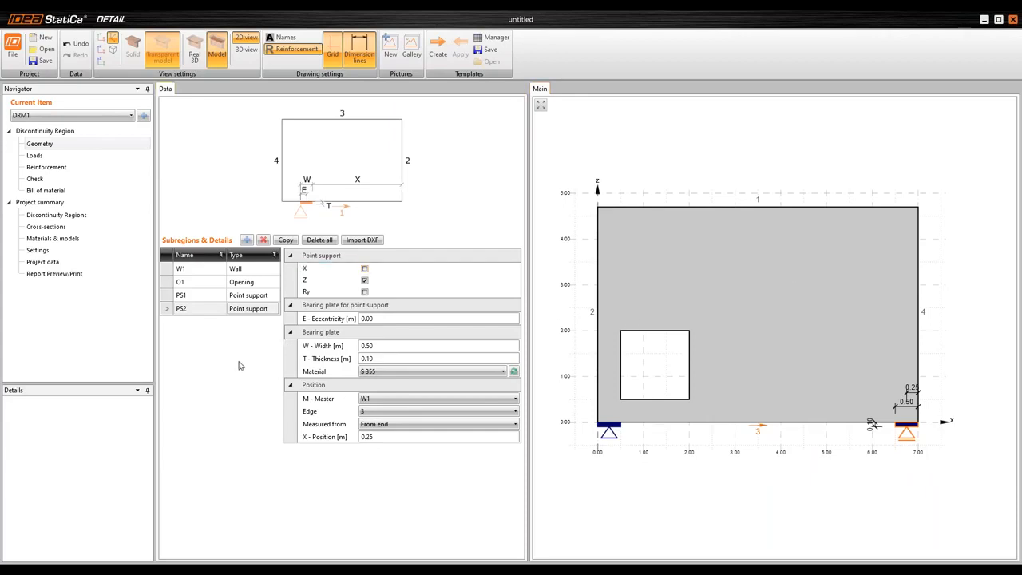
# Add a bearing plate load transfer device with a width of 0.7 m and a thickness of 0.1 m
pyautogui.click(246, 241)
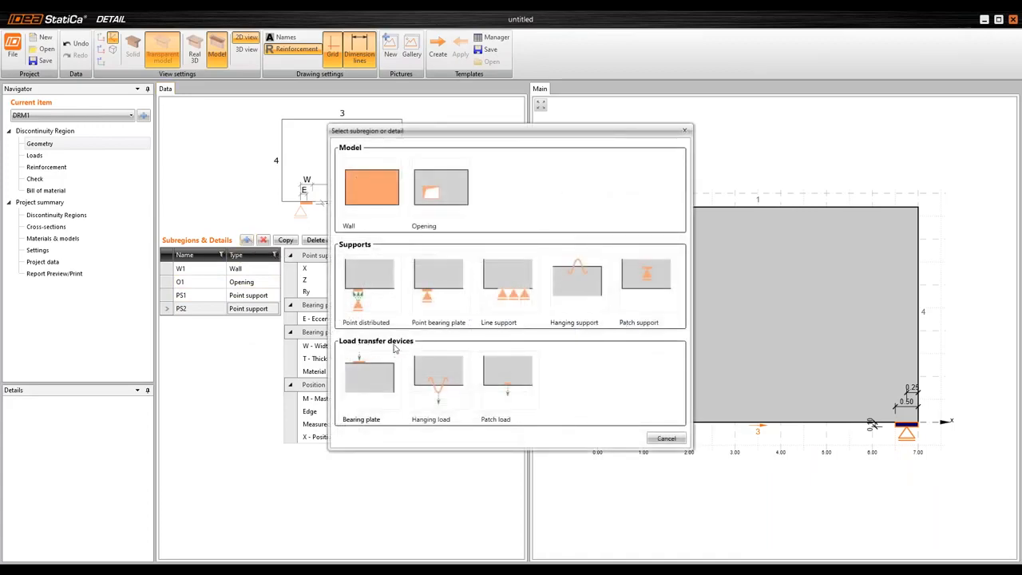
pyautogui.click(362, 374)
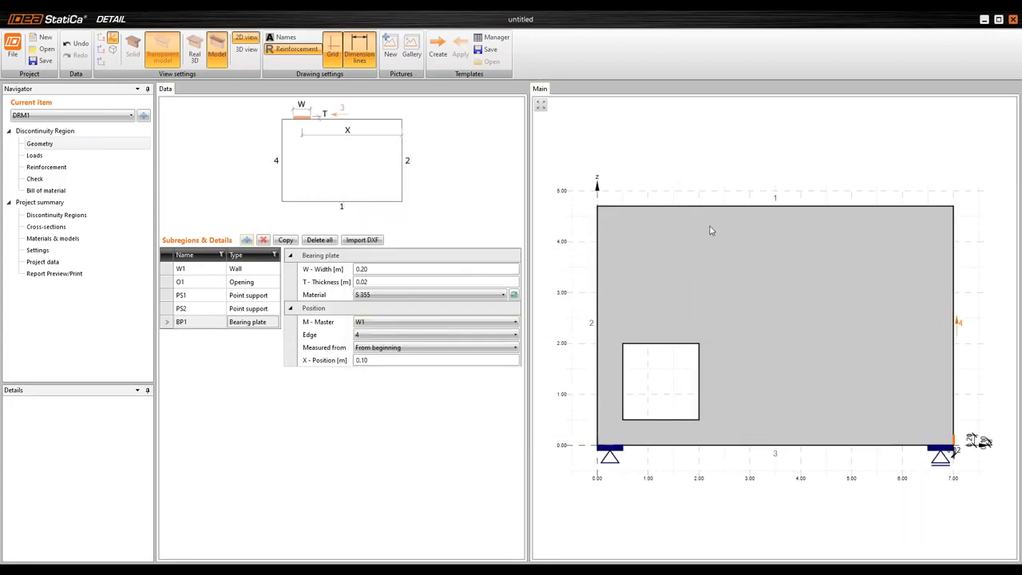
pyautogui.click(310, 270)
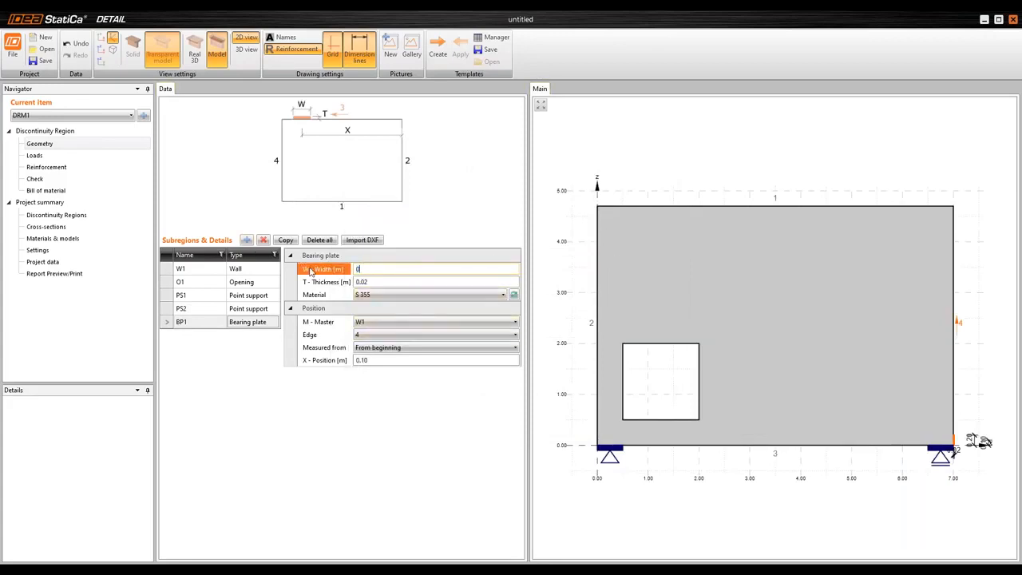
pyautogui.write('0.7')
pyautogui.press('Tab')
pyautogui.write('0.')
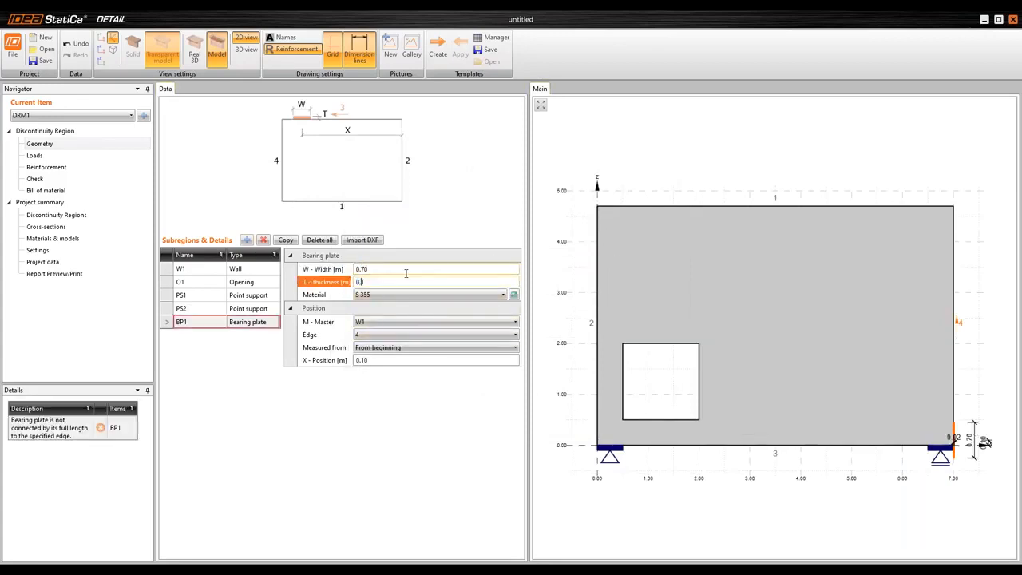
pyautogui.write('1')
pyautogui.press('Tab')
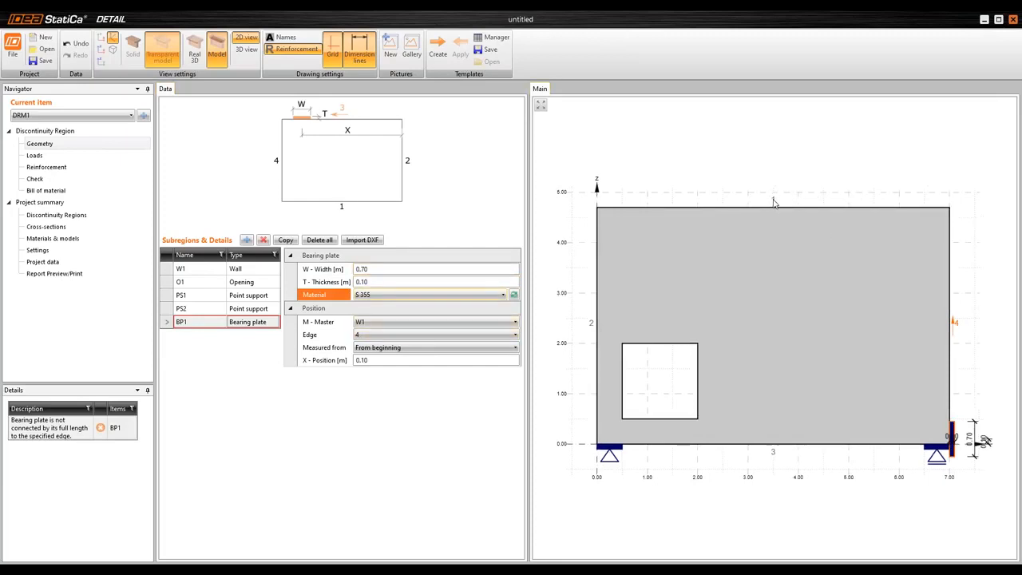
# Place the bearing plate on edge 1 of the wall at X = 2.5 m from the beginning
pyautogui.click(399, 335)
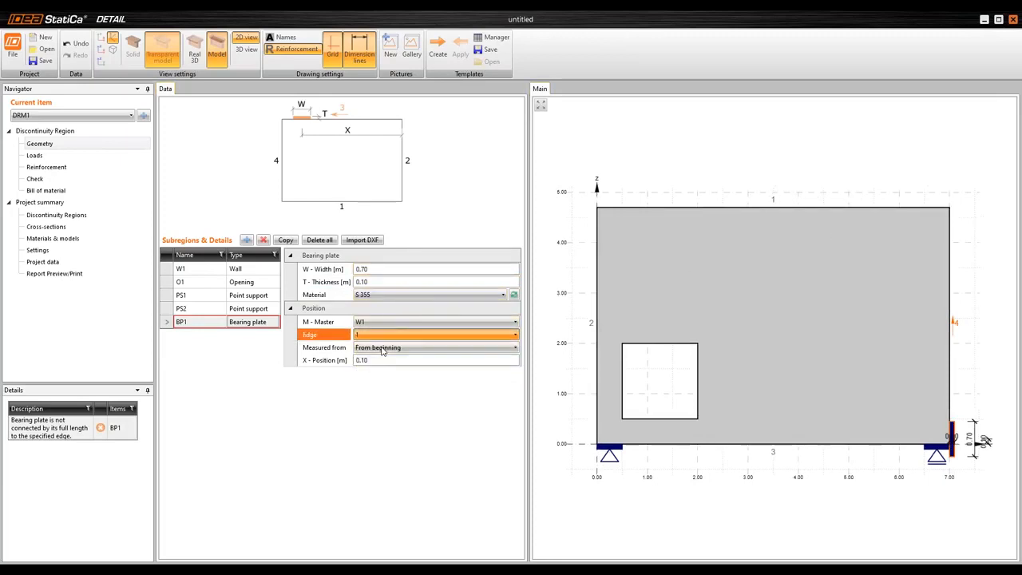
pyautogui.click(383, 345)
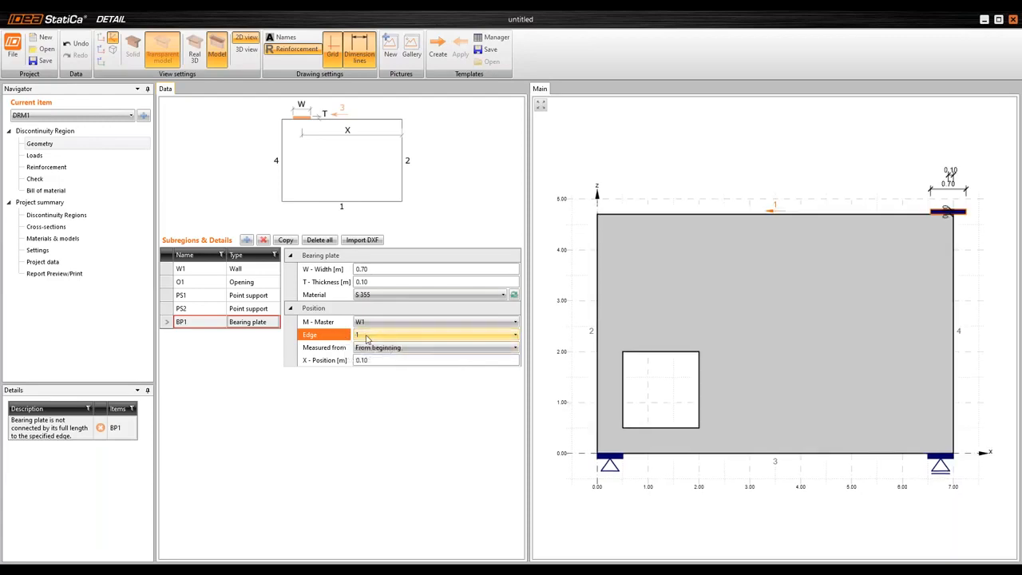
pyautogui.click(323, 360)
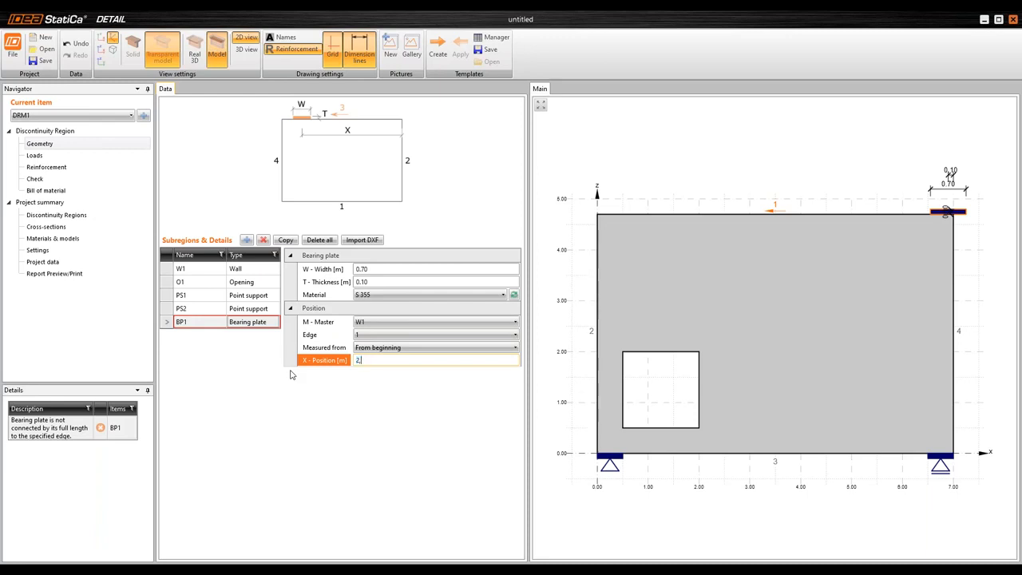
pyautogui.press('Tab')
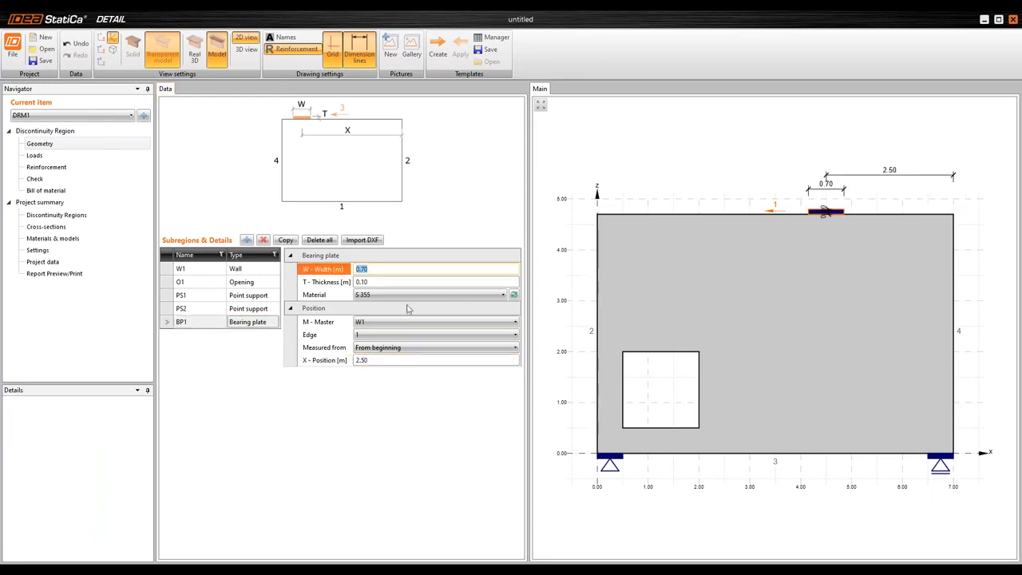
pyautogui.scroll(-1, 797, 291)
pyautogui.scroll(1, 796, 292)
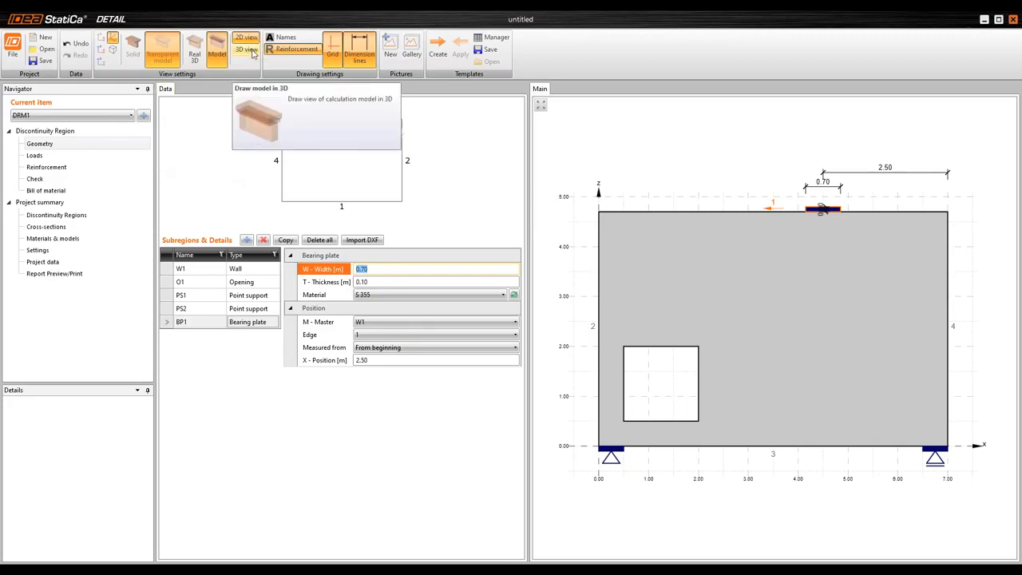
# Display the wall model in the real 3D view and inspect its opening, supports and bearing plate
pyautogui.click(195, 59)
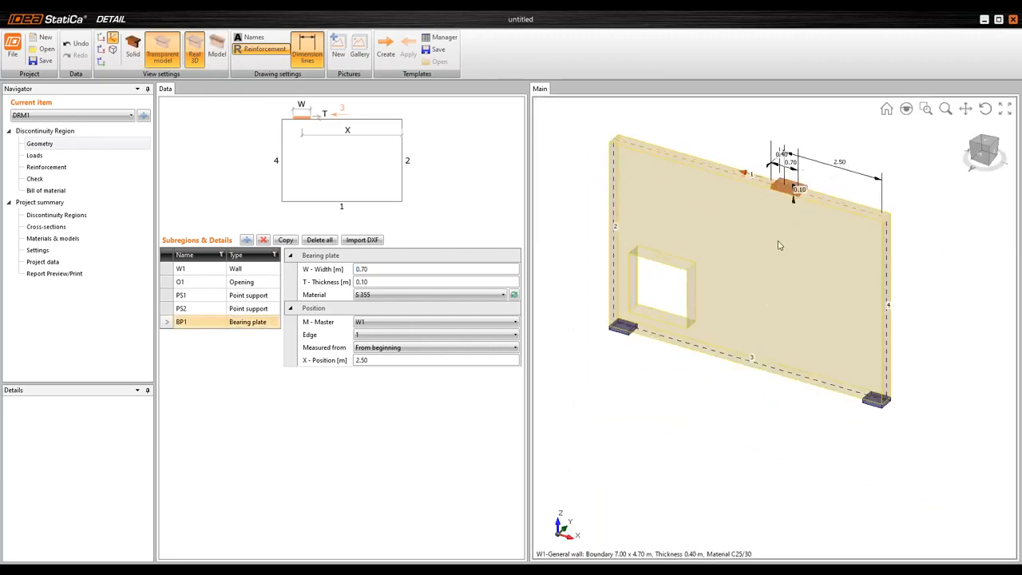
pyautogui.scroll(-3, 783, 248)
pyautogui.moveTo(826, 255)
pyautogui.mouseDown()
pyautogui.moveTo(835, 239)
pyautogui.moveTo(844, 253)
pyautogui.mouseUp()
pyautogui.scroll(3, 743, 247)
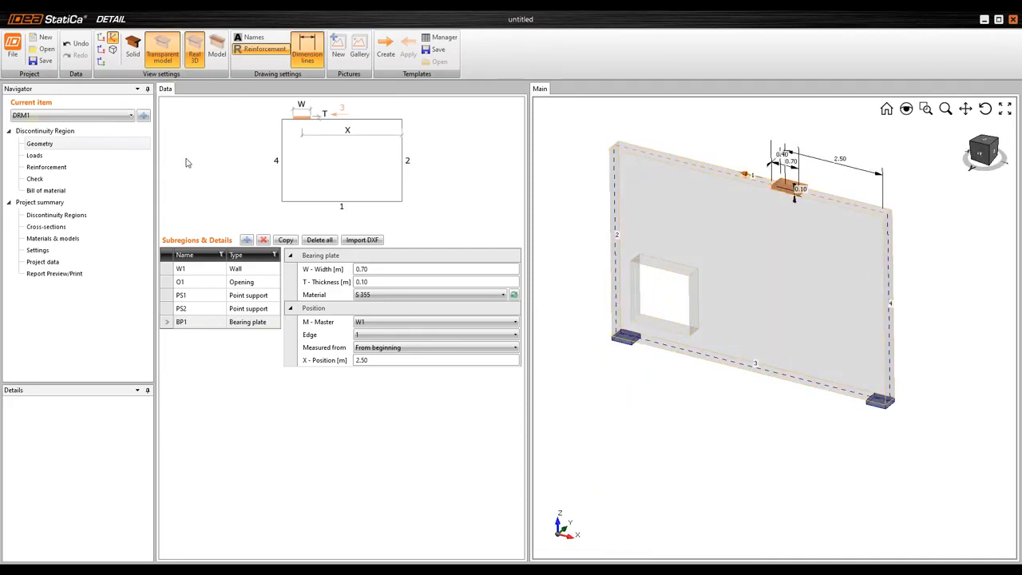
# Add a second load case and three load combinations to the wall's loads
pyautogui.click(60, 158)
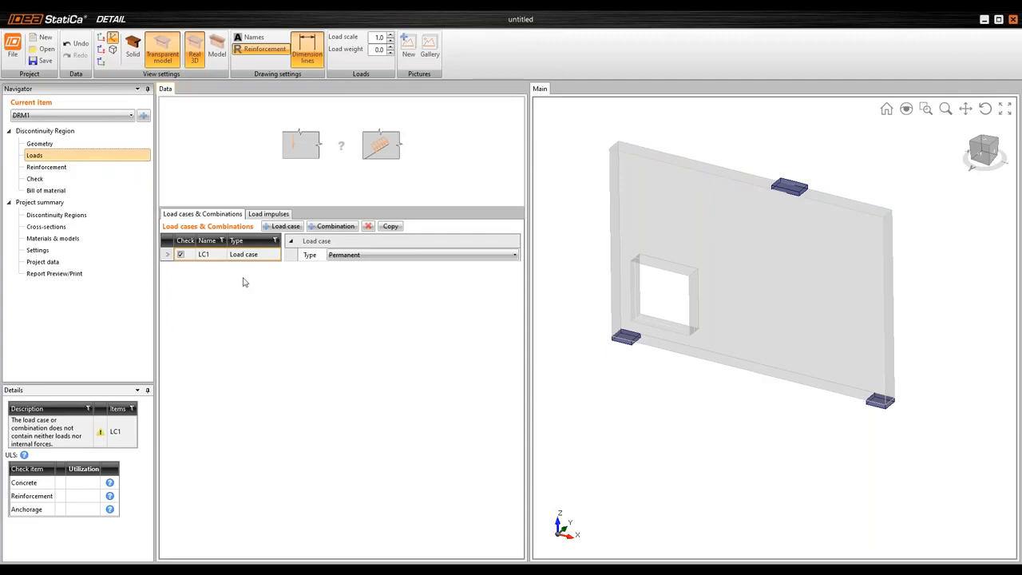
pyautogui.click(267, 228)
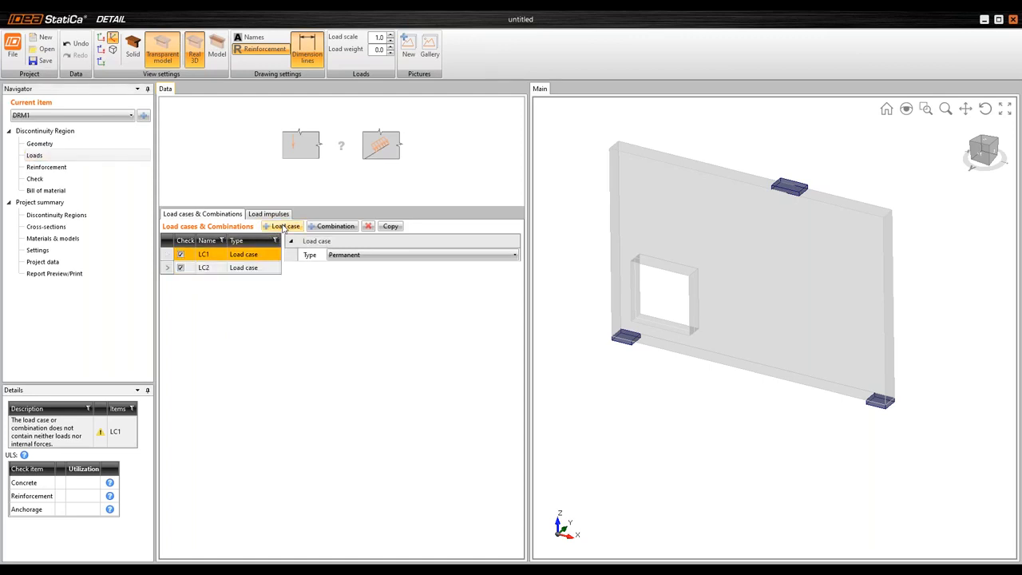
pyautogui.click(325, 227)
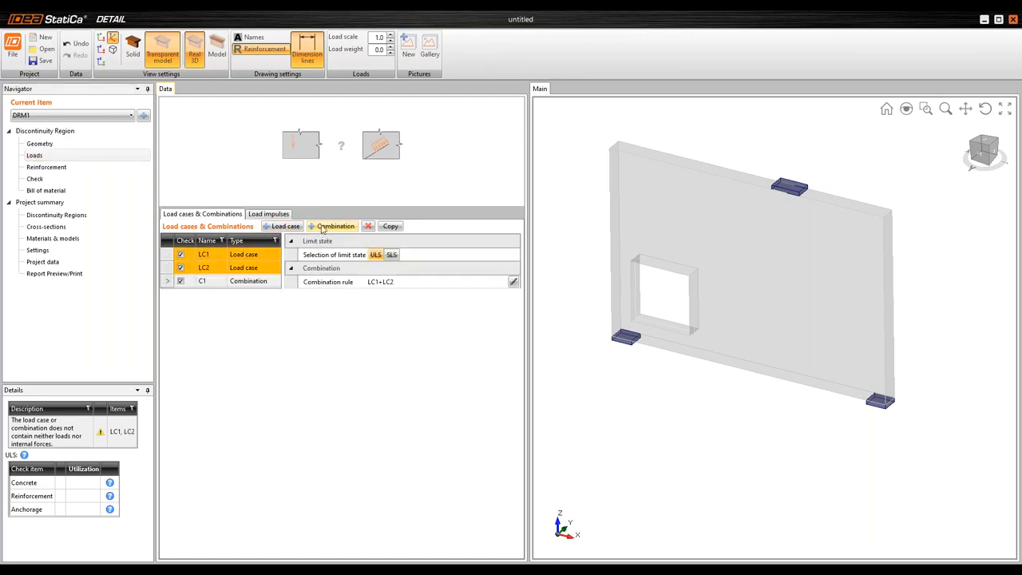
pyautogui.click(325, 227)
pyautogui.click(325, 226)
# Add a point load of -690 kN on bearing plate BP1 in load case LC1
pyautogui.click(251, 255)
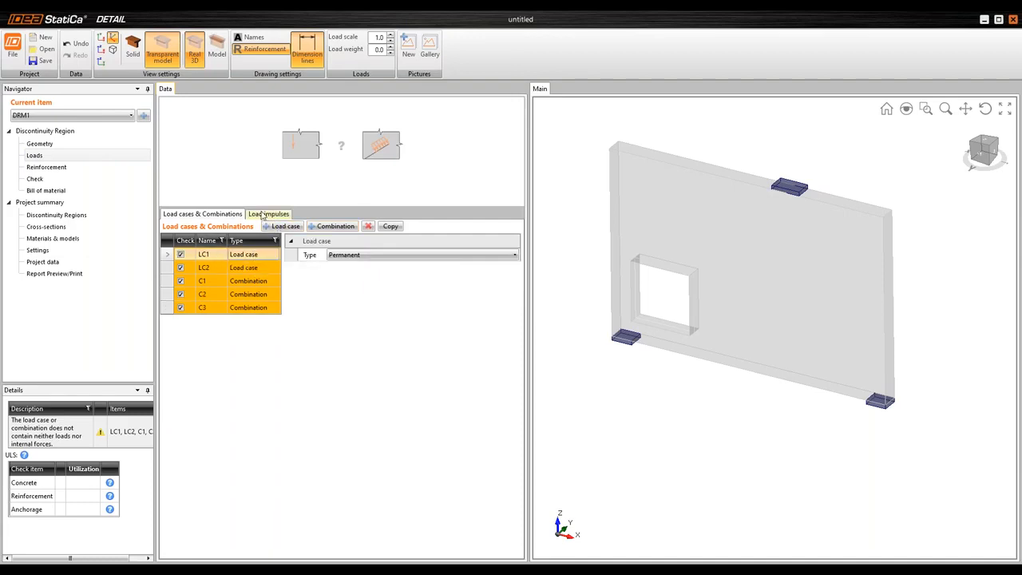
pyautogui.click(269, 214)
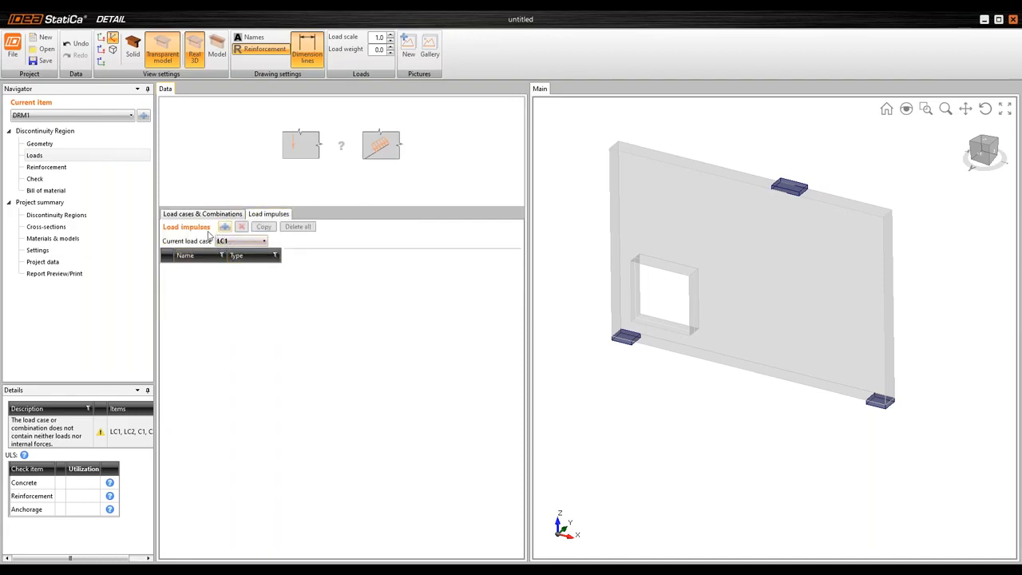
pyautogui.click(224, 227)
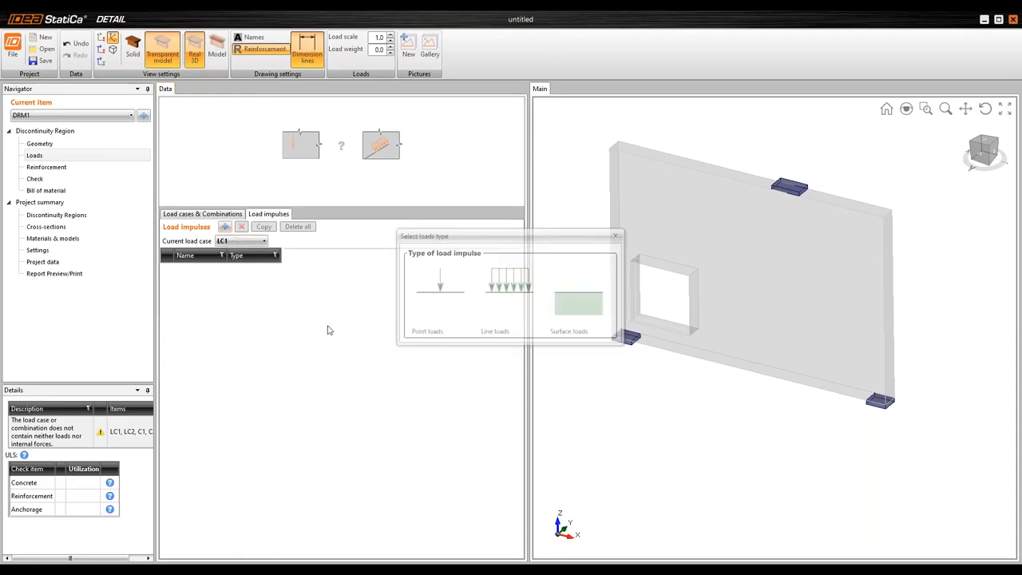
pyautogui.click(439, 297)
pyautogui.click(391, 270)
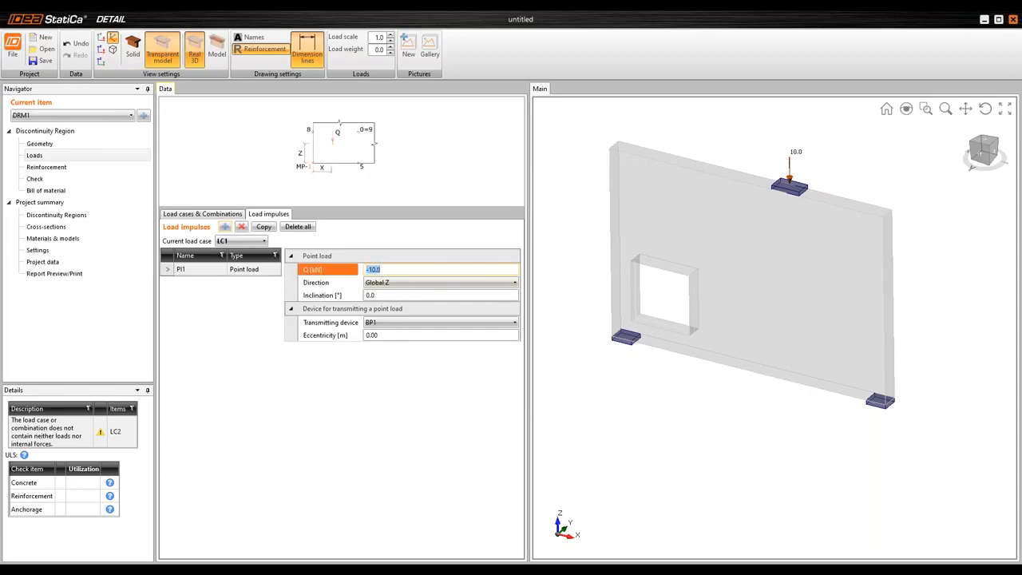
pyautogui.write('-690')
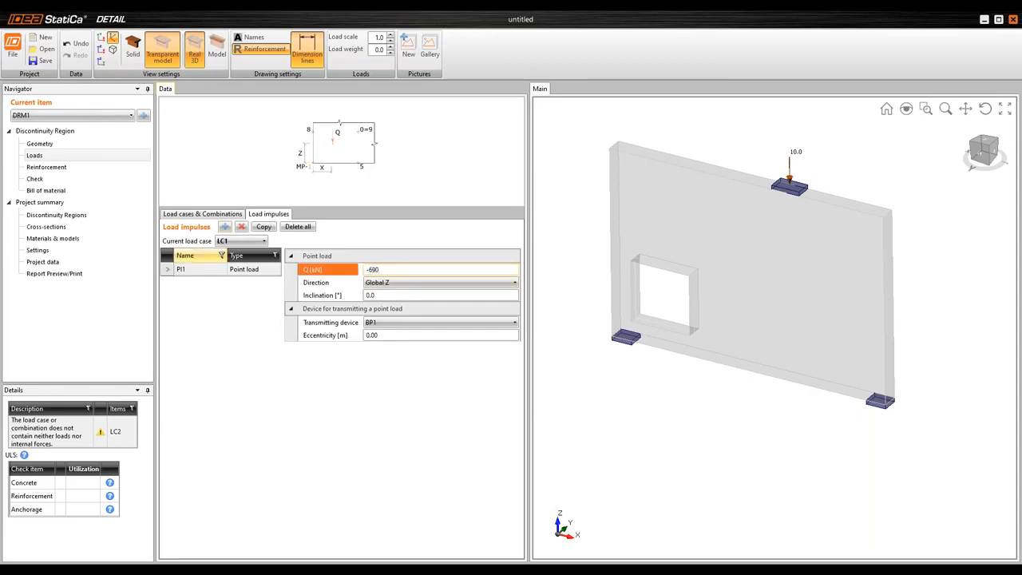
pyautogui.press('Return')
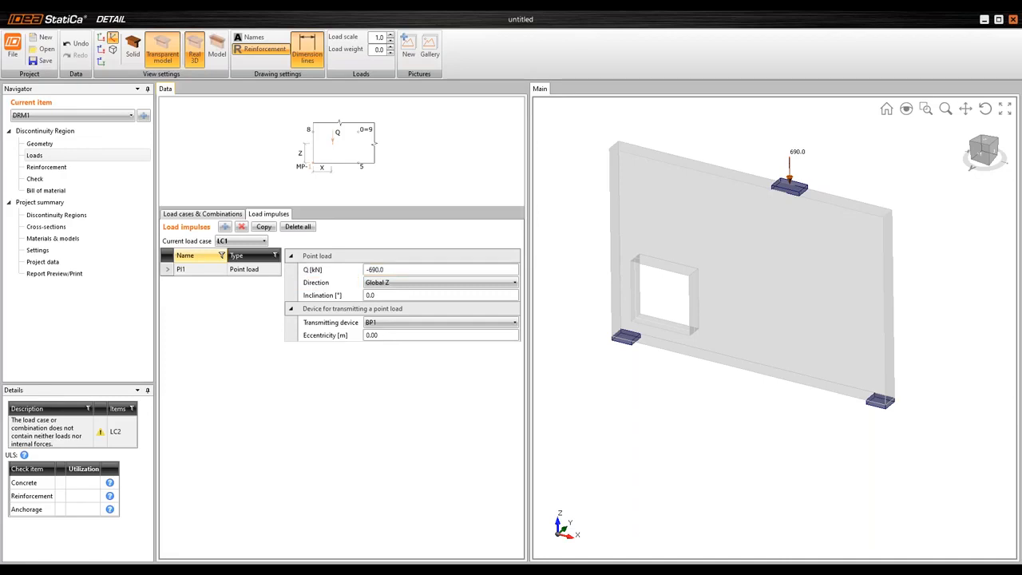
# Add a point load of -1379 kN on bearing plate BP1 in load case LC2
pyautogui.click(240, 240)
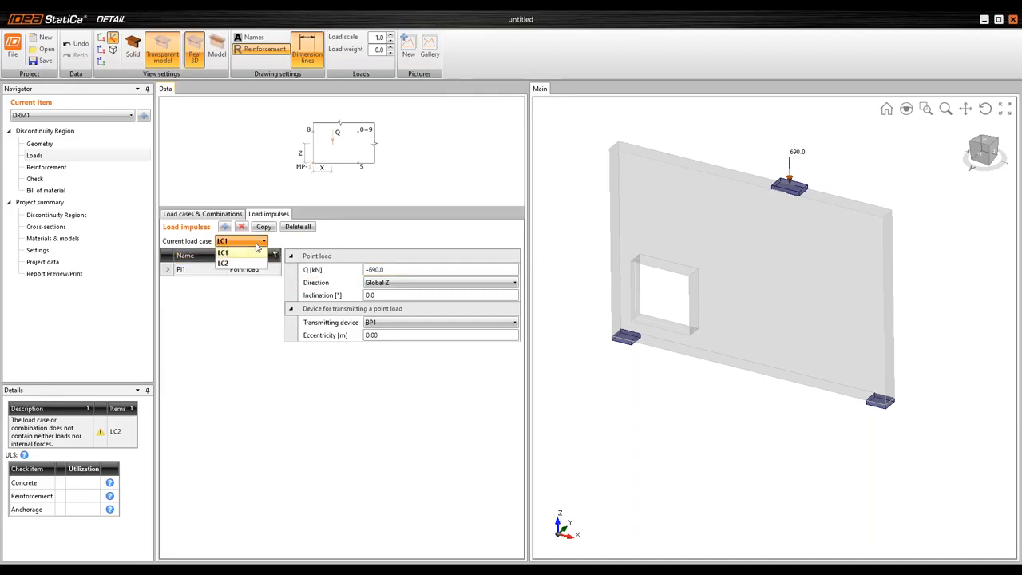
pyautogui.click(237, 265)
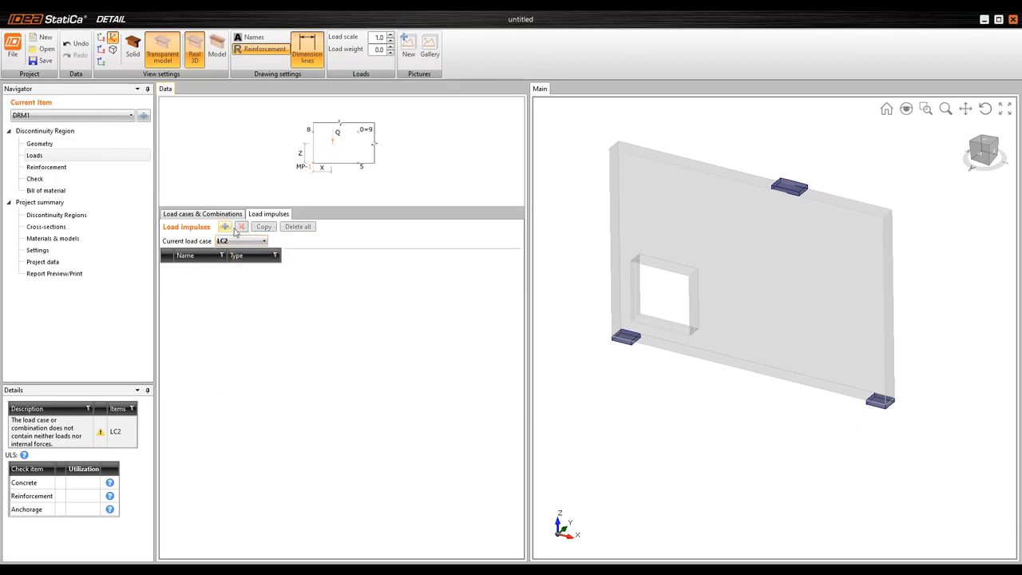
pyautogui.click(224, 227)
pyautogui.click(451, 292)
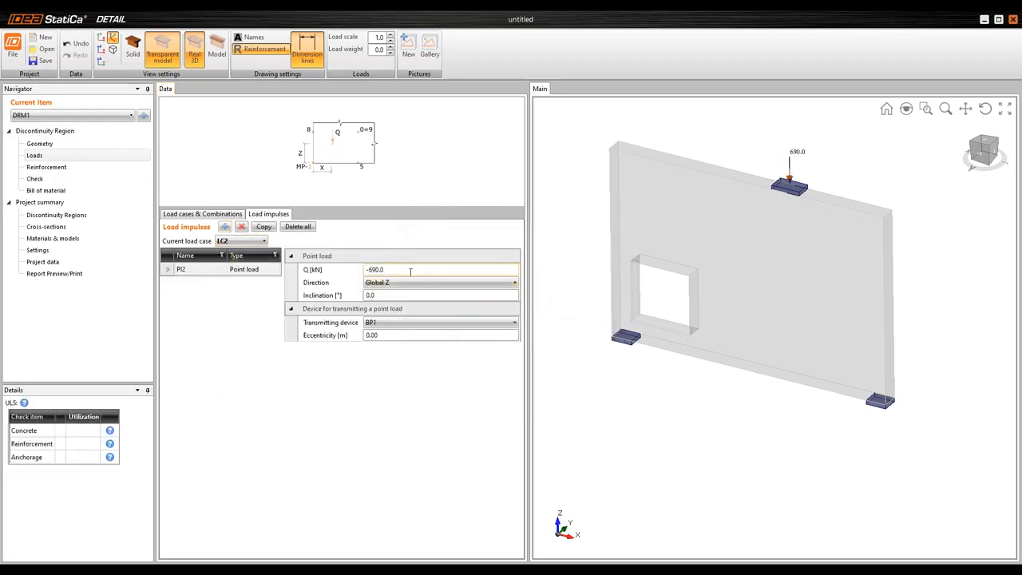
pyautogui.click(410, 269)
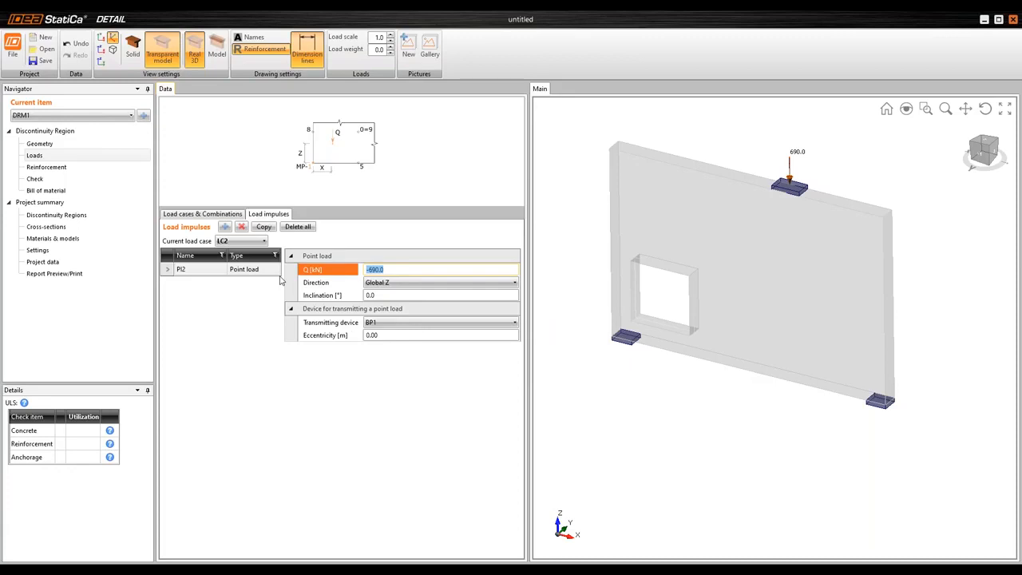
pyautogui.write('-1379')
pyautogui.press('Return')
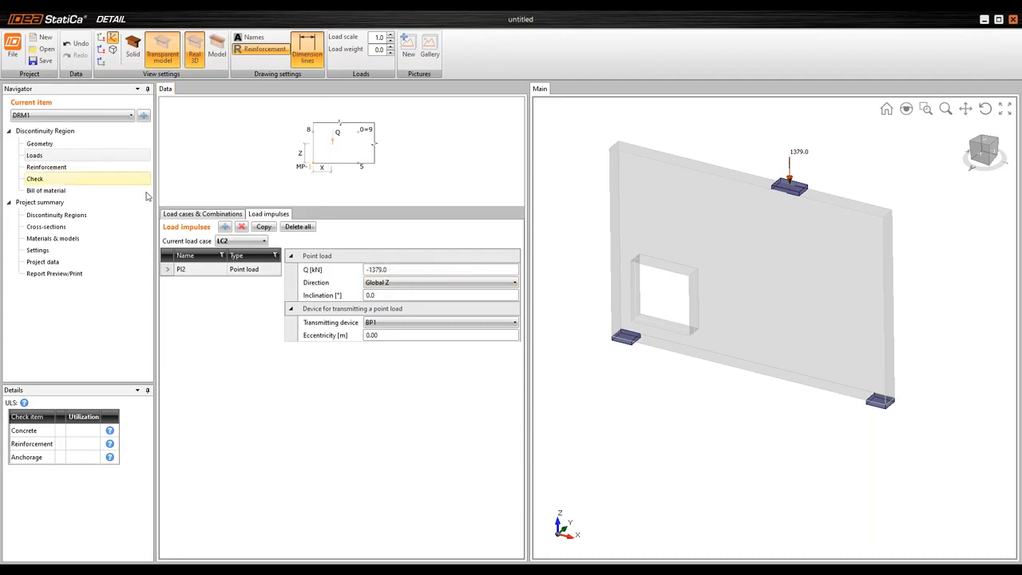
# Set the type of load case LC2 to Variable
pyautogui.click(196, 218)
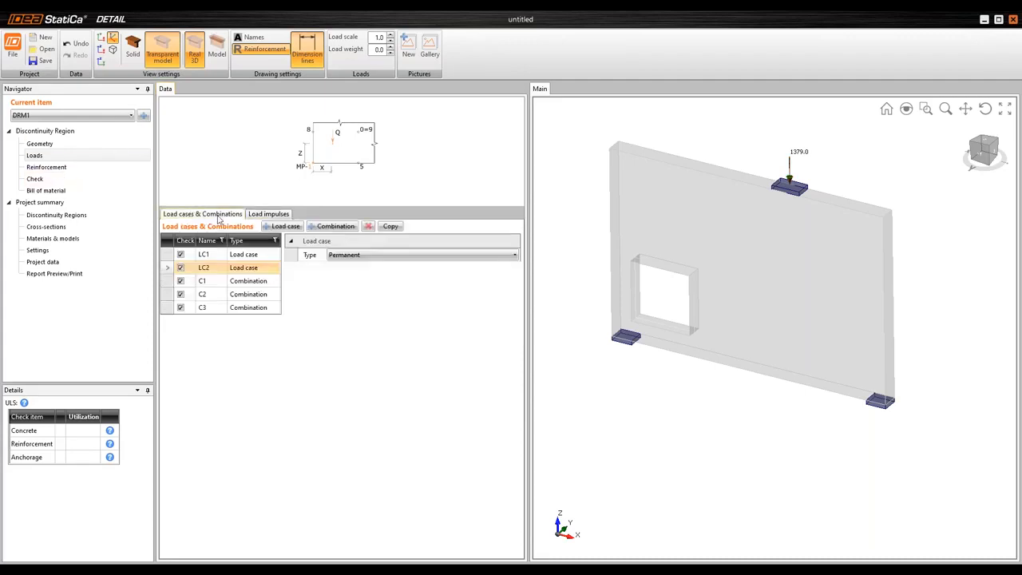
pyautogui.click(244, 255)
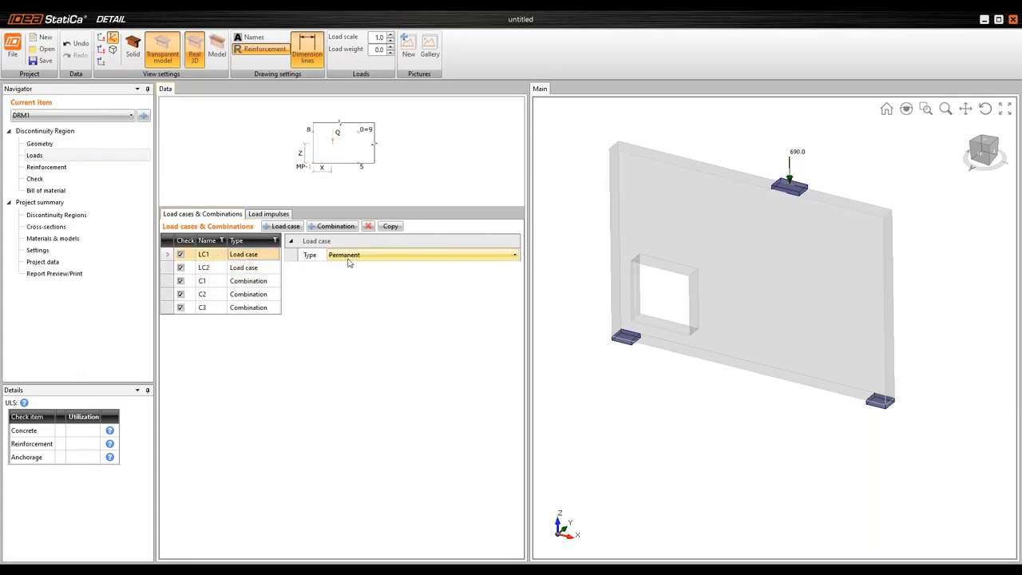
pyautogui.click(263, 268)
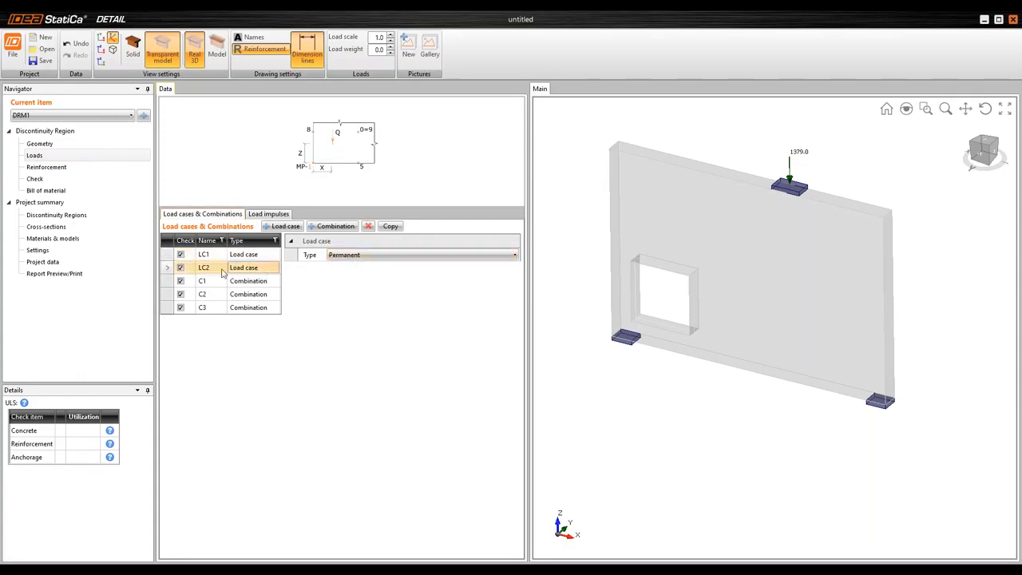
pyautogui.click(402, 255)
pyautogui.click(356, 277)
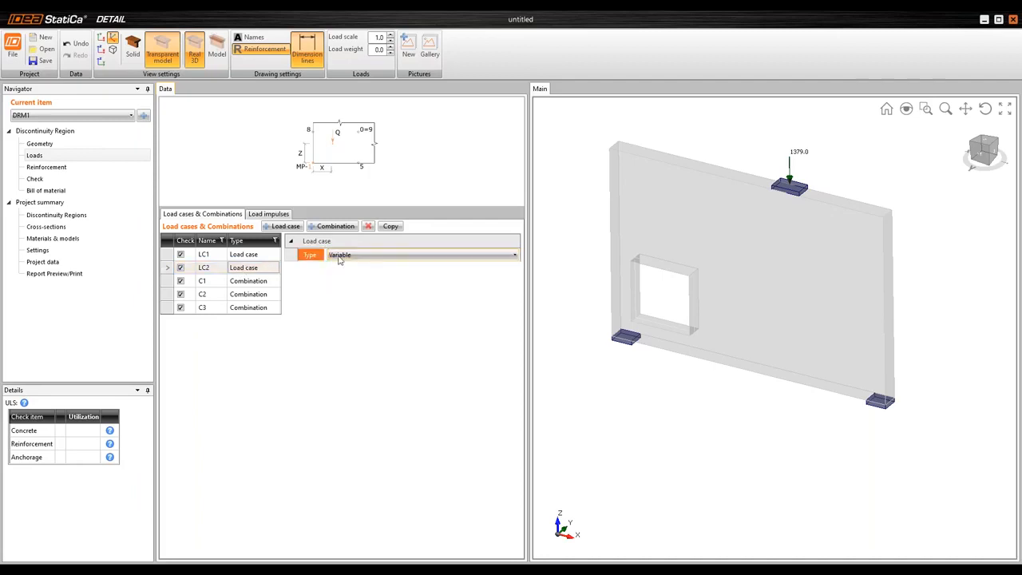
# Set the partial factors of combination C1 to 1.35 for LC1 and 1.5 for LC2
pyautogui.click(255, 284)
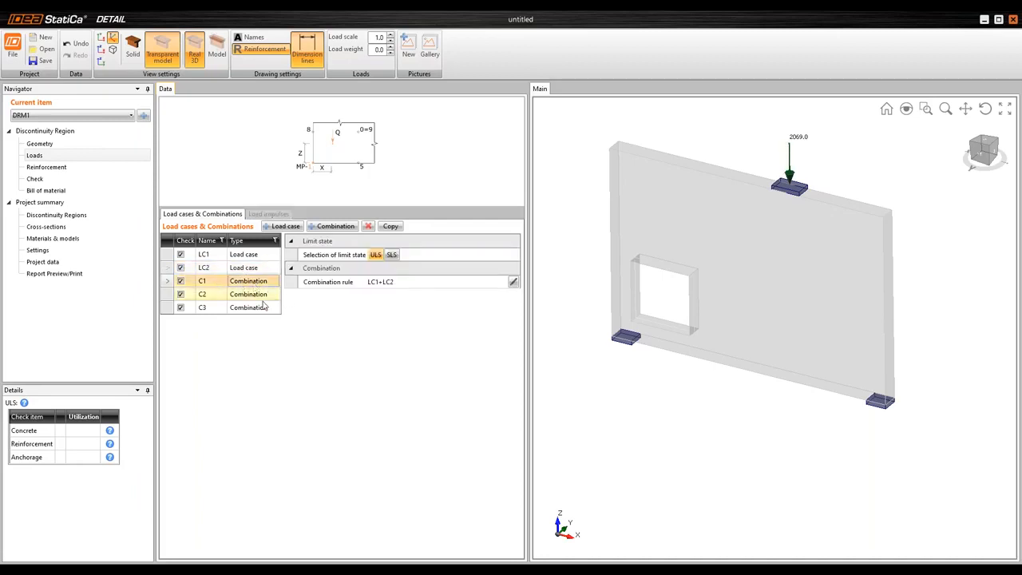
pyautogui.click(514, 283)
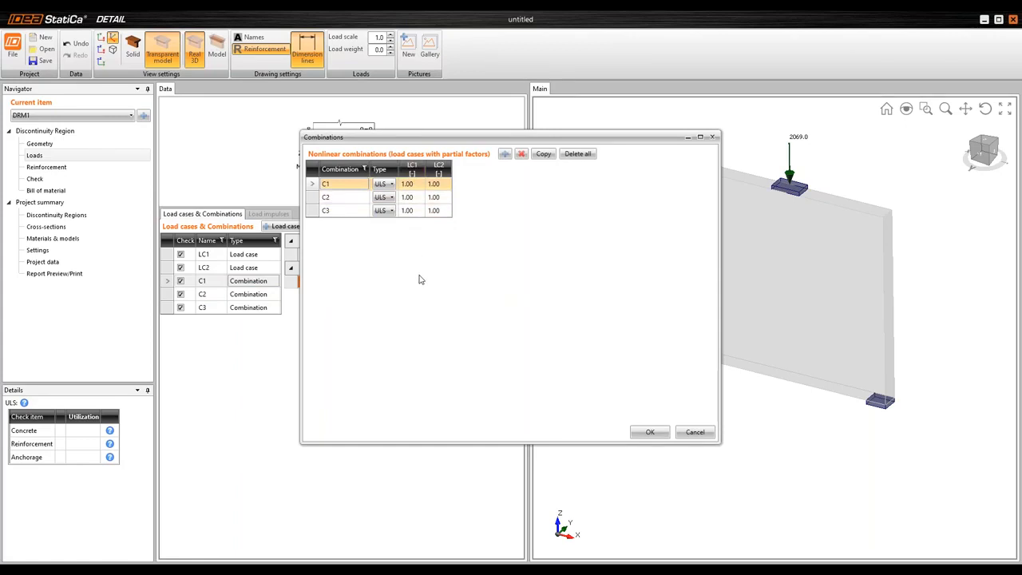
pyautogui.click(416, 182)
pyautogui.write('1.35')
pyautogui.press('Tab')
pyautogui.write('1.5')
pyautogui.press('Tab')
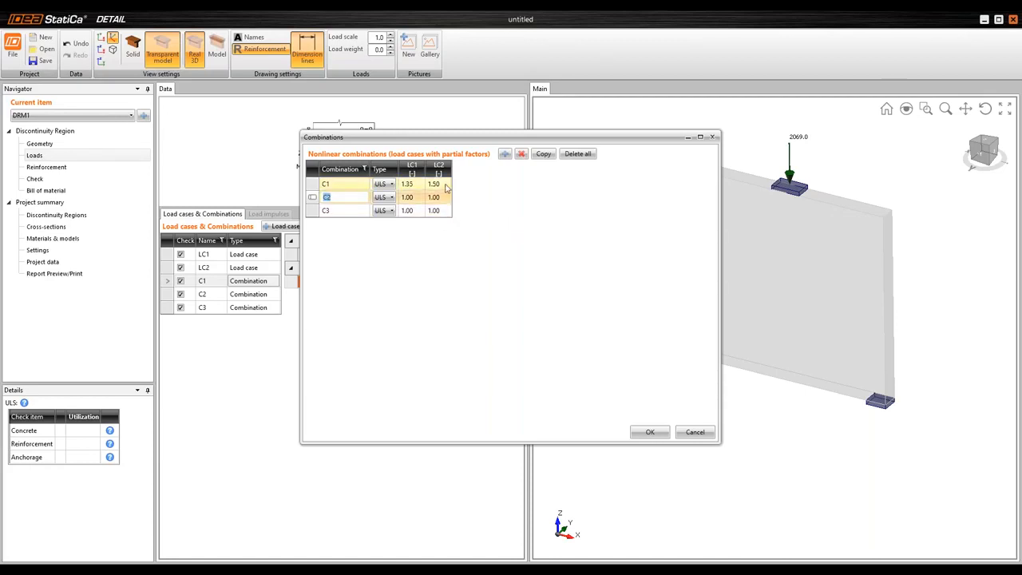
# Set combination C2 to the Characteristic type and combination C3 to Quasi-permanent
pyautogui.click(390, 198)
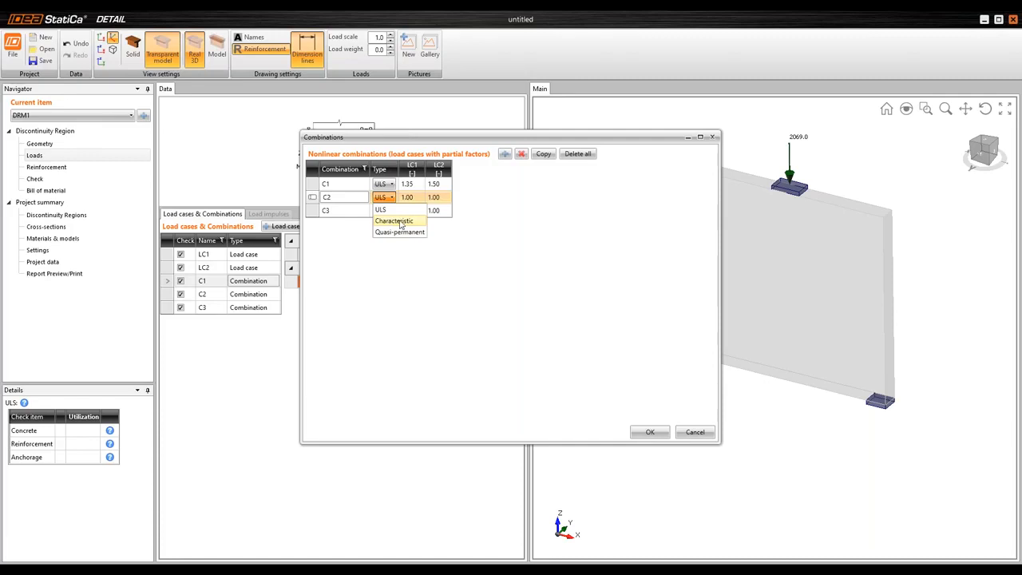
pyautogui.click(410, 222)
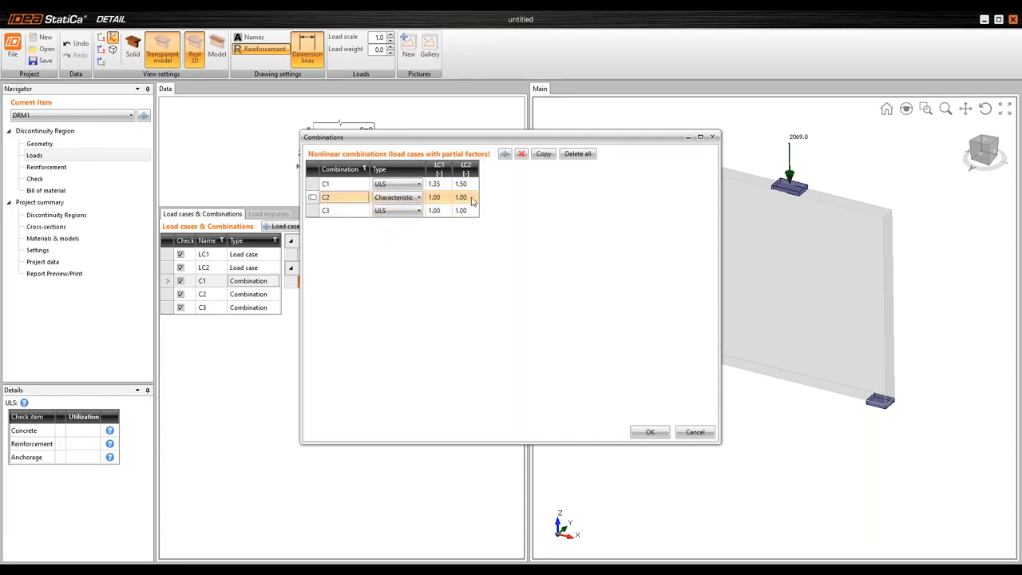
pyautogui.click(333, 213)
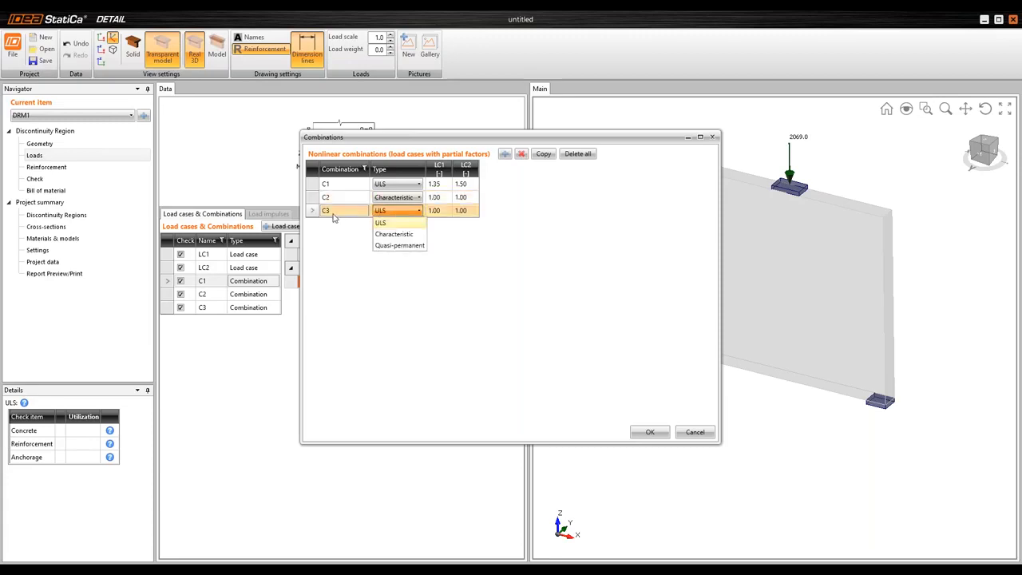
pyautogui.click(407, 246)
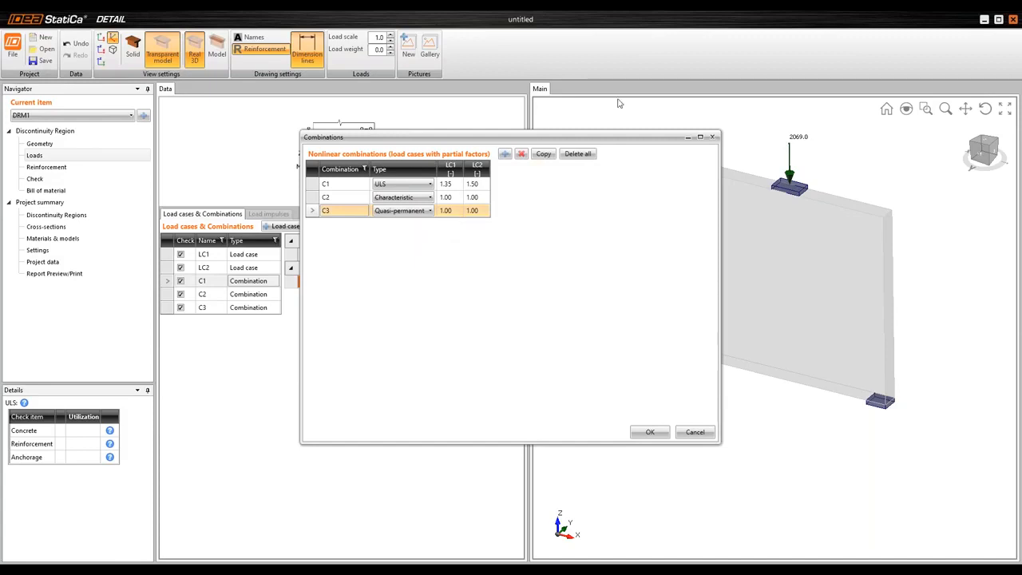
# Set the LC2 factor of combination C3 to 0.3 and accept the combinations
pyautogui.click(459, 209)
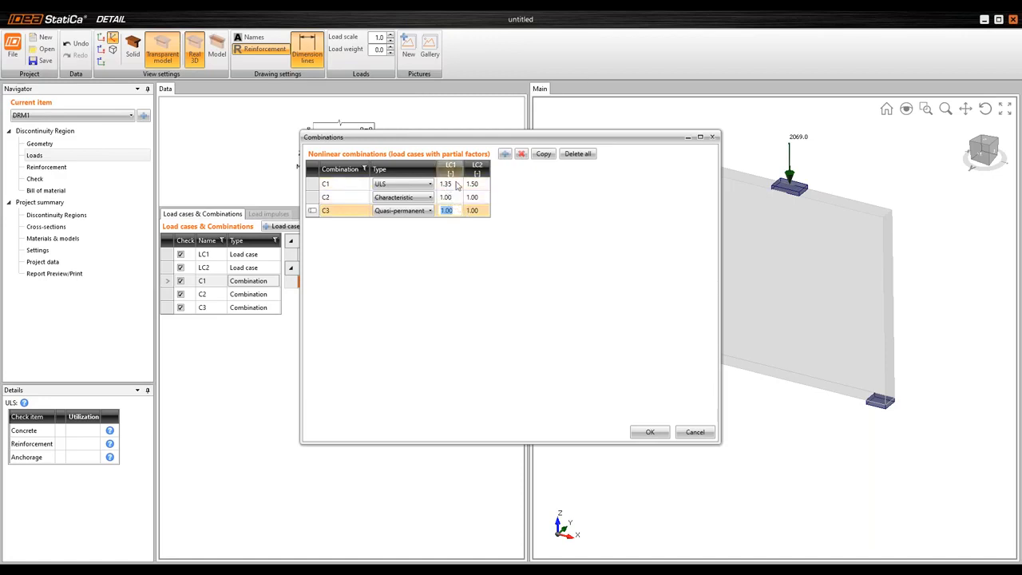
pyautogui.click(483, 211)
pyautogui.write('0.3')
pyautogui.press('Return')
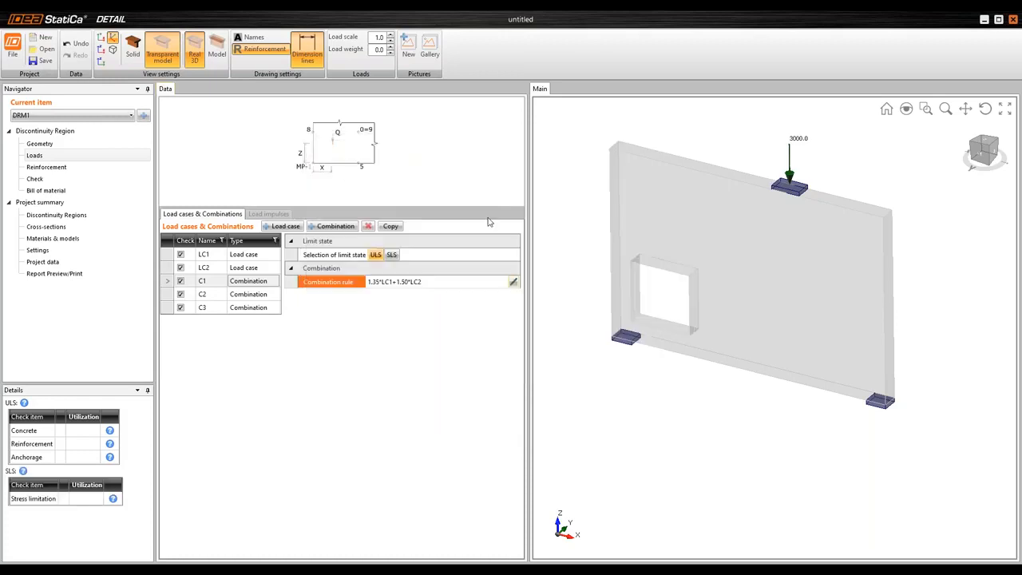
# Review the combination factors and exclude load cases LC1 and LC2 from the check
pyautogui.click(513, 282)
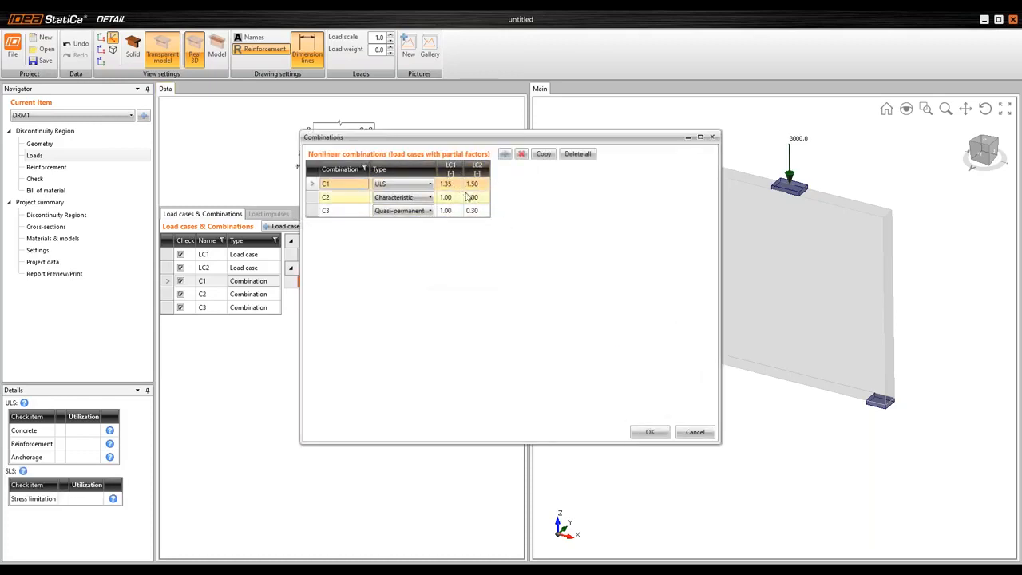
pyautogui.click(650, 433)
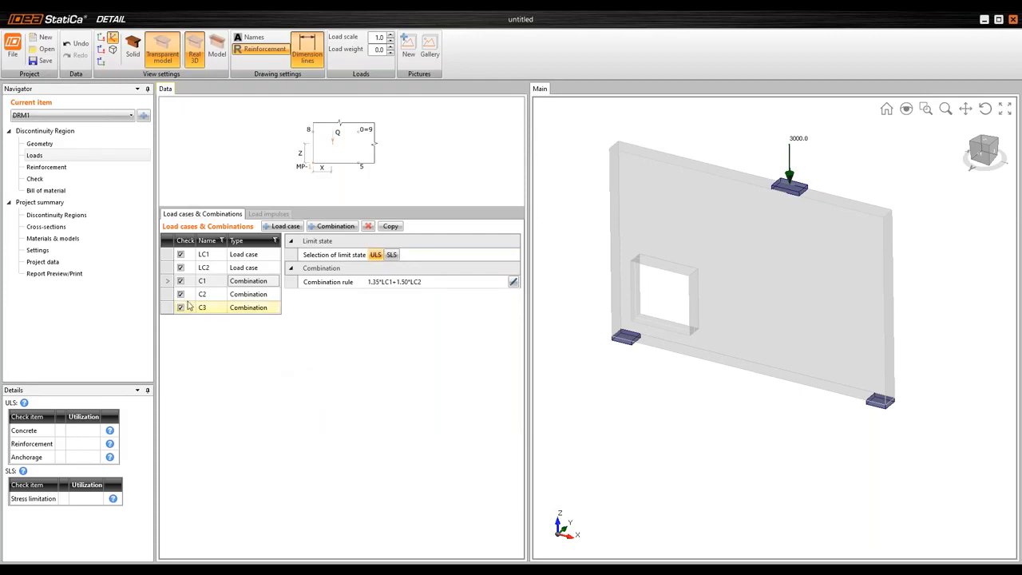
pyautogui.click(181, 255)
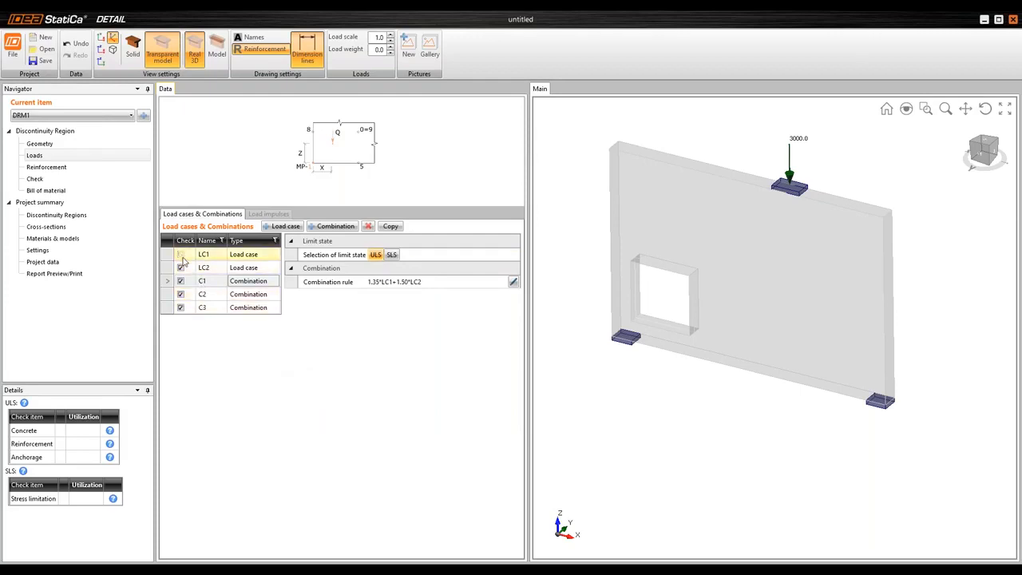
pyautogui.click(181, 268)
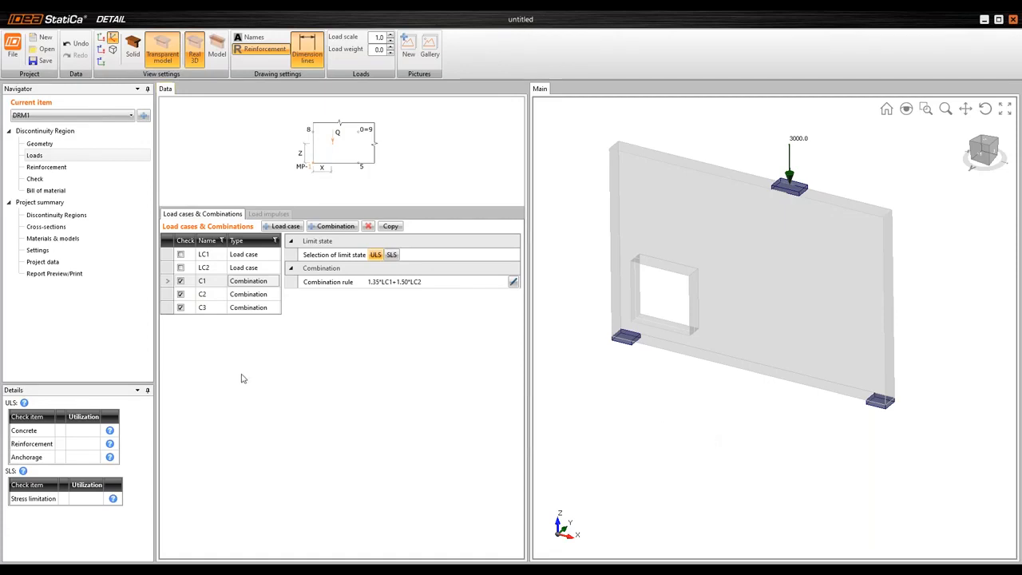
# Run the Linear Analysis design tool for the reinforcement to display the wall's stress flow
pyautogui.click(56, 169)
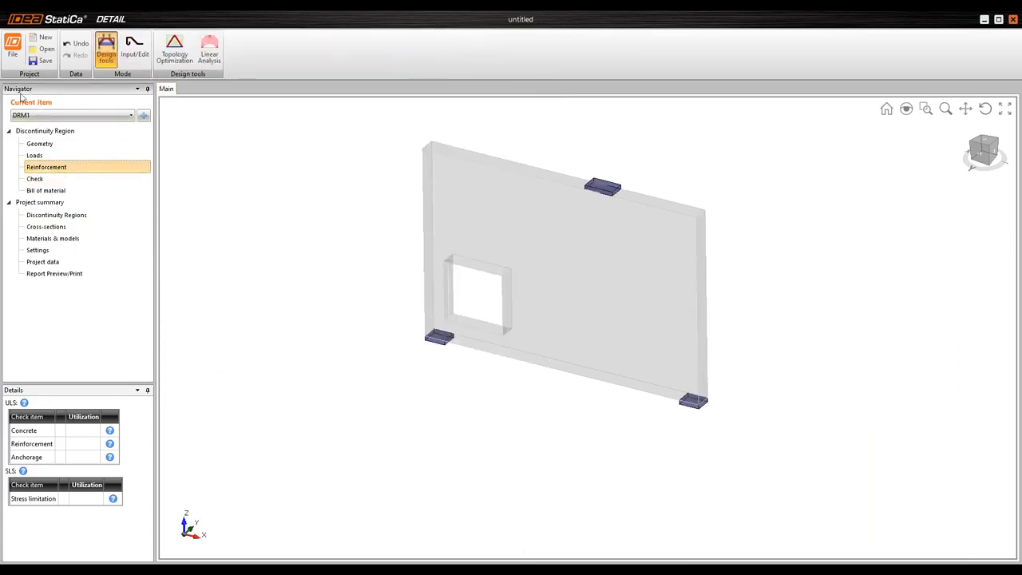
pyautogui.click(56, 169)
pyautogui.click(213, 50)
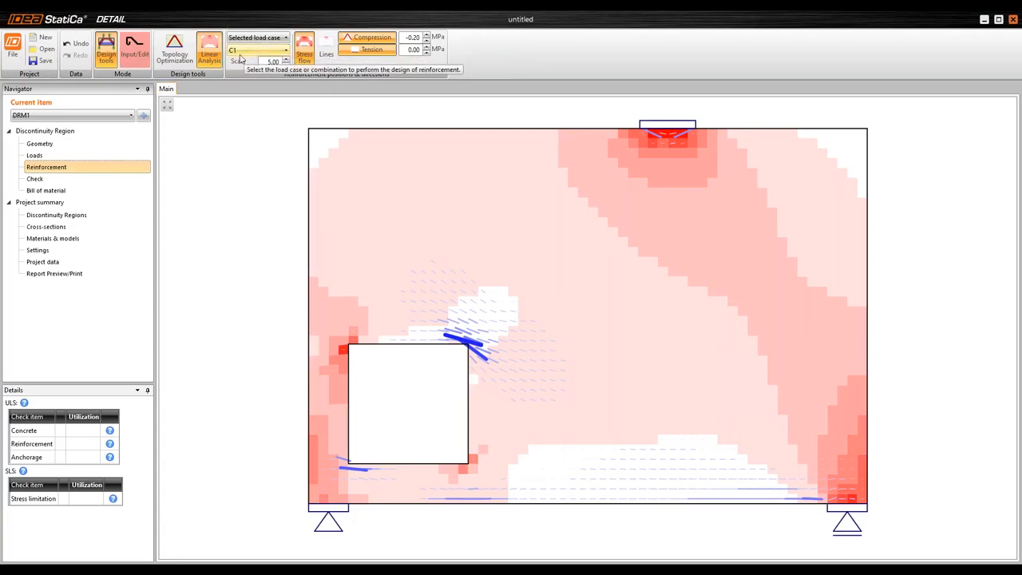
# Show the linear analysis results as lines and set their scale to 20
pyautogui.scroll(-2, 618, 205)
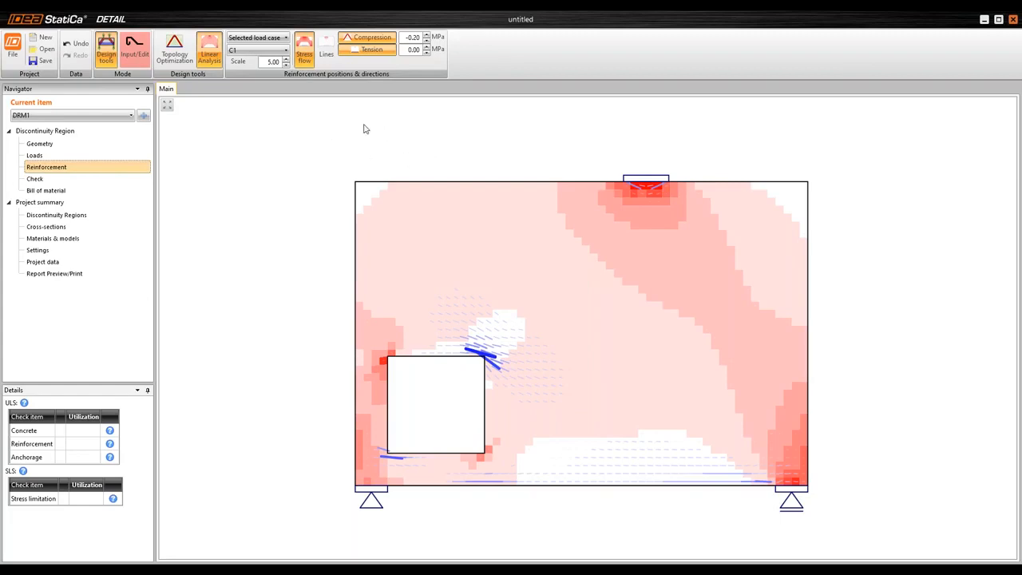
pyautogui.click(326, 54)
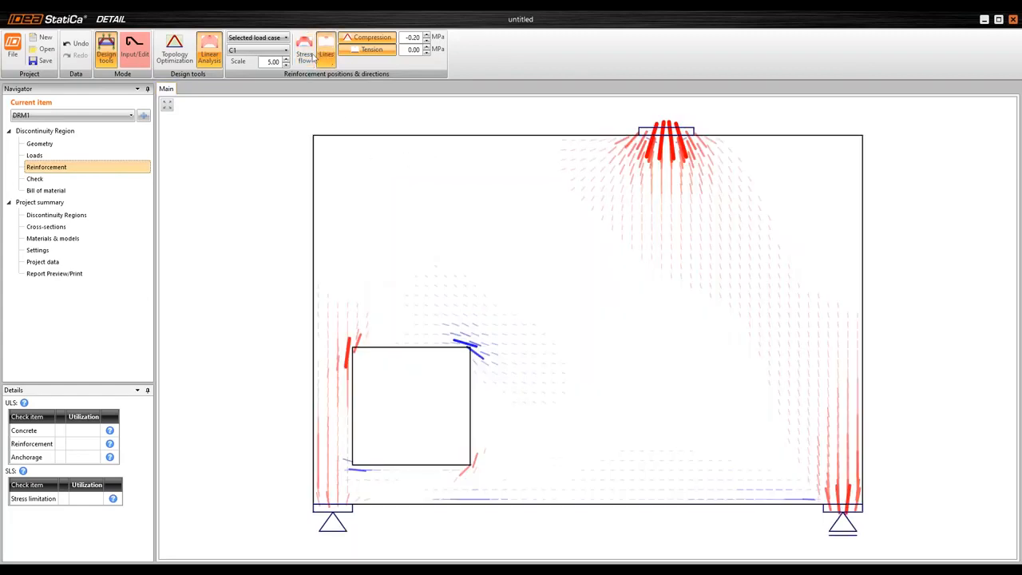
pyautogui.click(273, 63)
pyautogui.write('20')
pyautogui.press('Return')
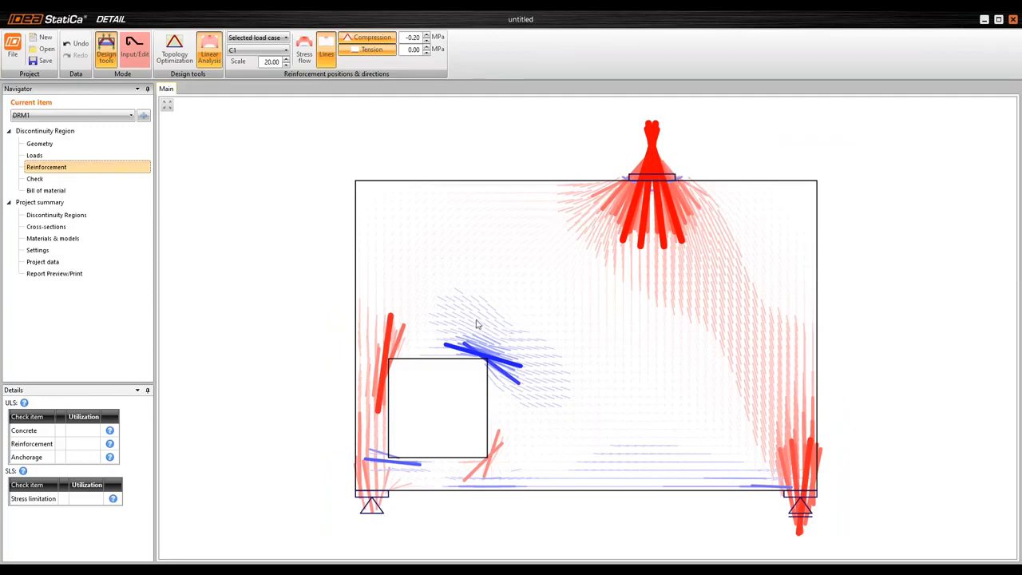
# Set the compression stress limit to 0 MPa and lower it to -0.40 MPa
pyautogui.doubleClick(413, 39)
pyautogui.write('0')
pyautogui.press('Return')
pyautogui.scroll(-2, 641, 214)
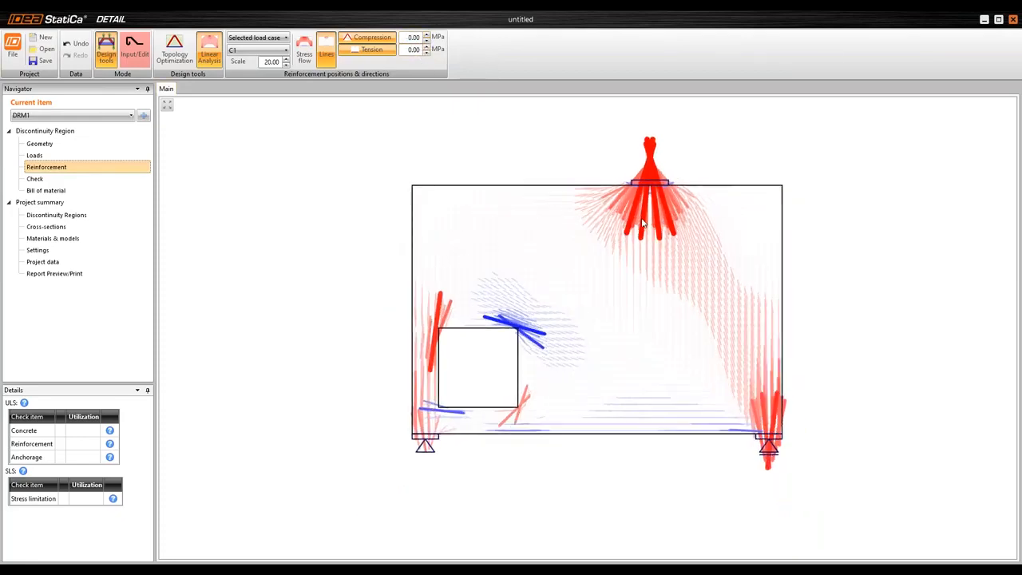
pyautogui.scroll(1, 641, 223)
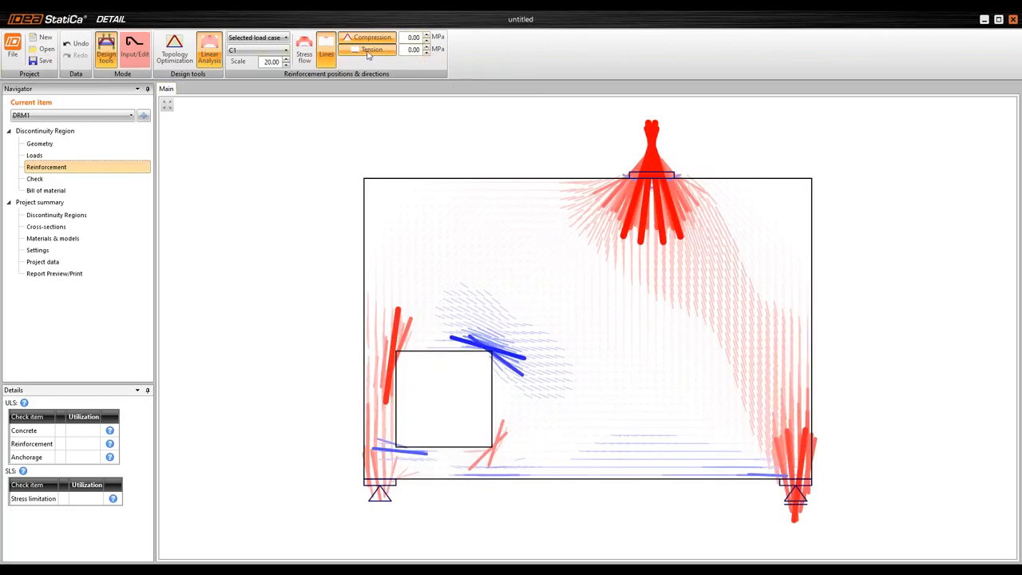
pyautogui.click(427, 37)
pyautogui.click(427, 38)
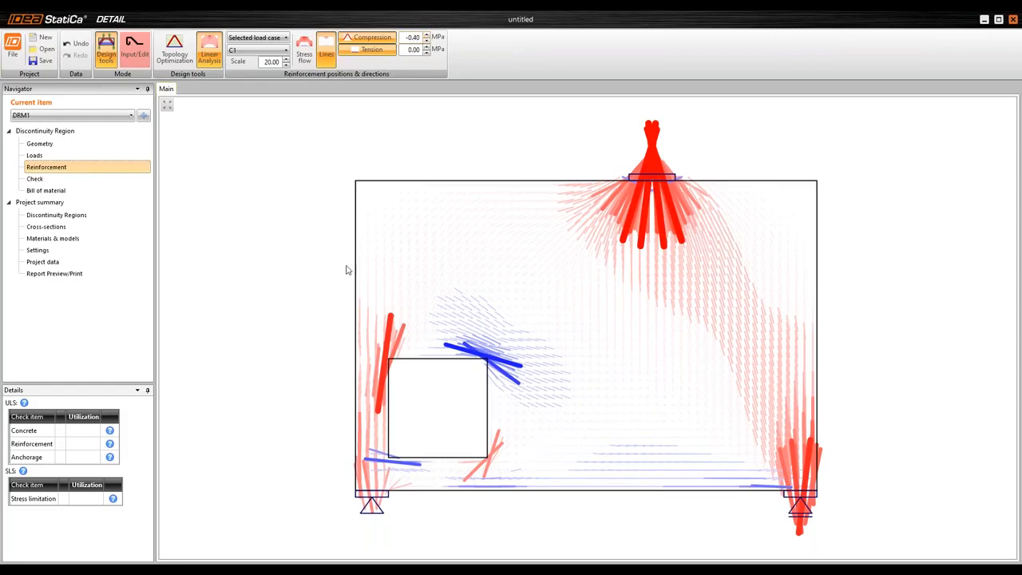
# Run Topology Optimization for combination C1 and set the effective volume to 0.40
pyautogui.click(192, 60)
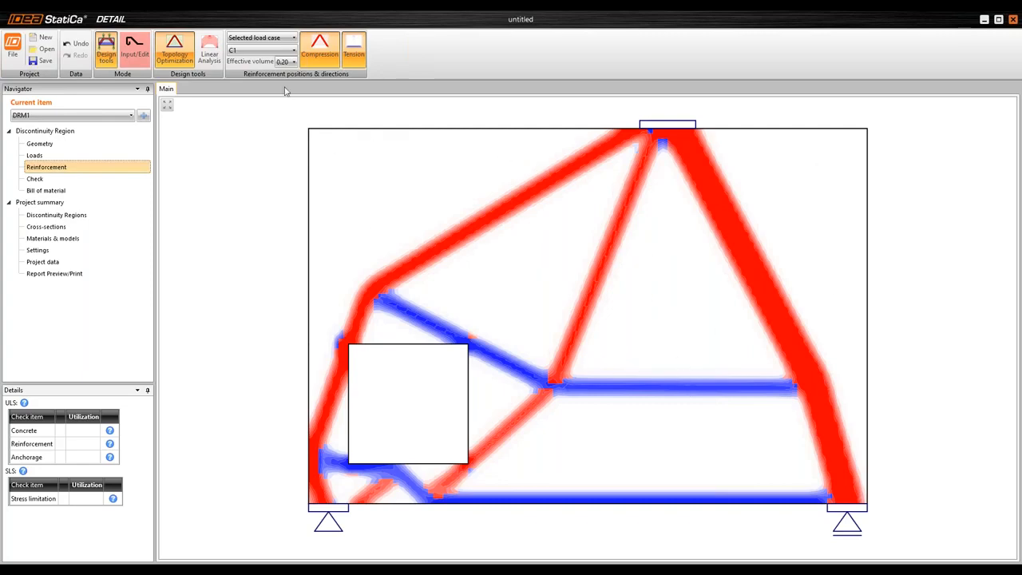
pyautogui.click(292, 61)
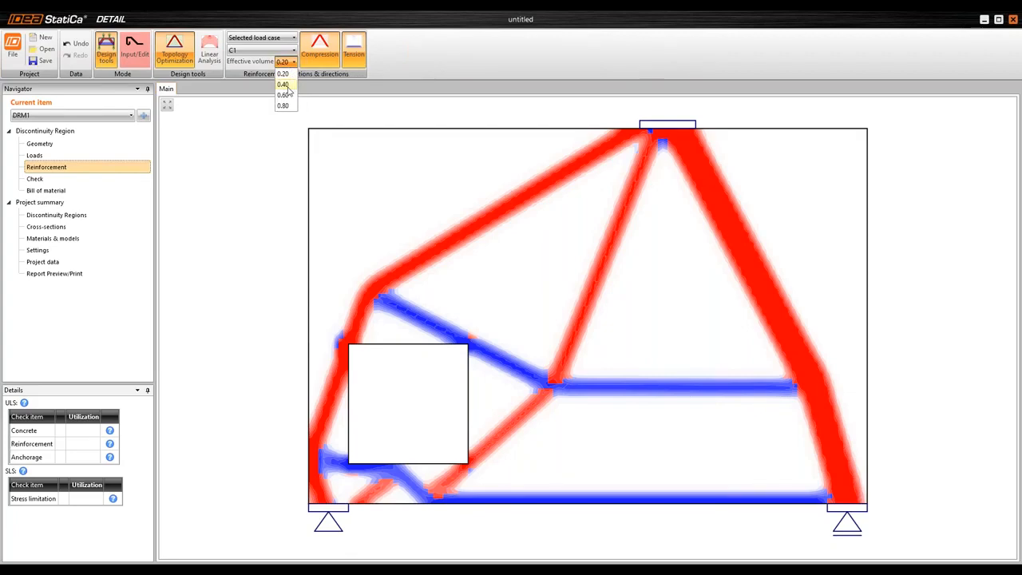
pyautogui.click(284, 85)
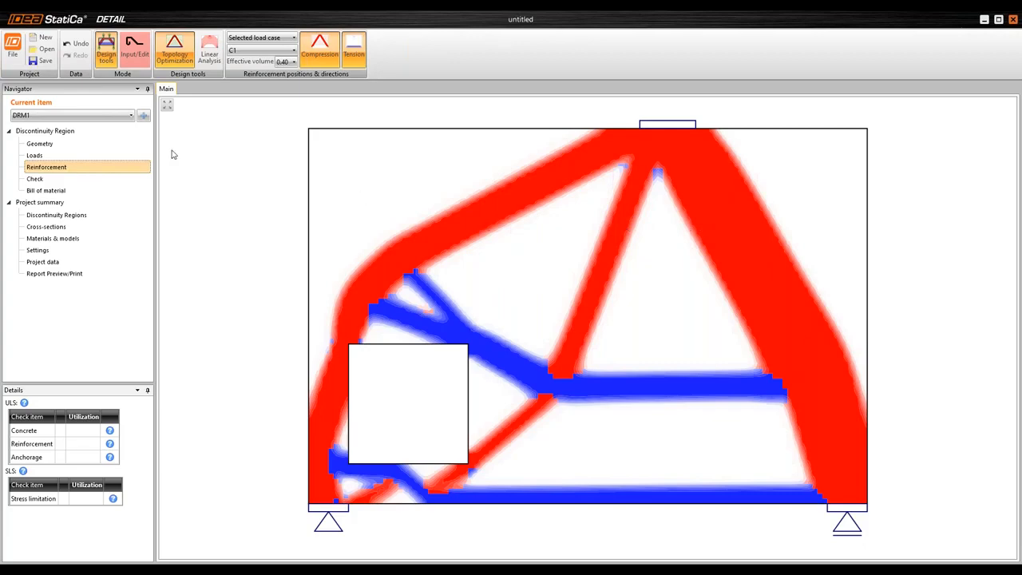
# Switch to reinforcement input mode and open the DXF reinforcement drawing for import
pyautogui.click(140, 62)
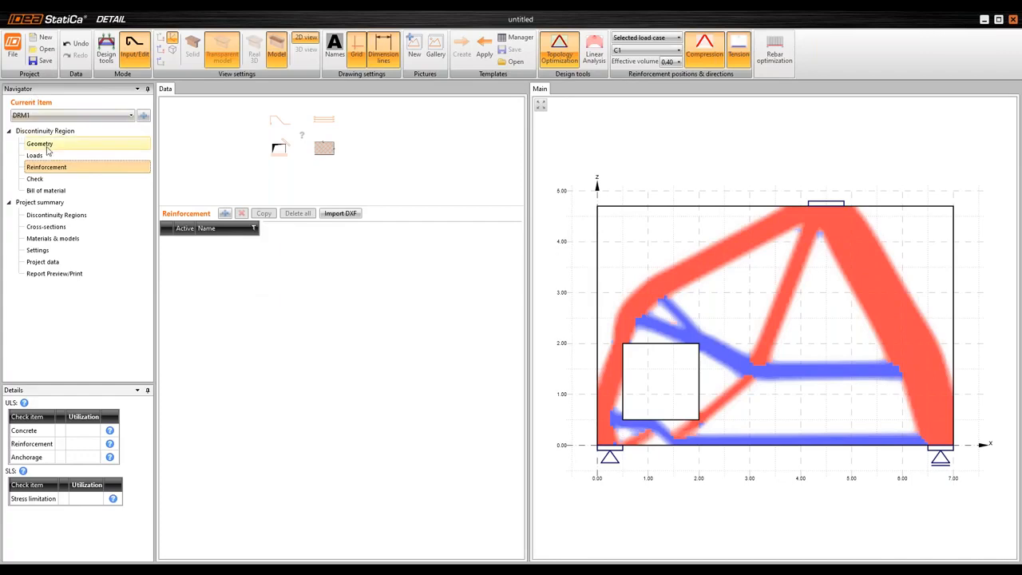
pyautogui.click(339, 213)
pyautogui.doubleClick(502, 210)
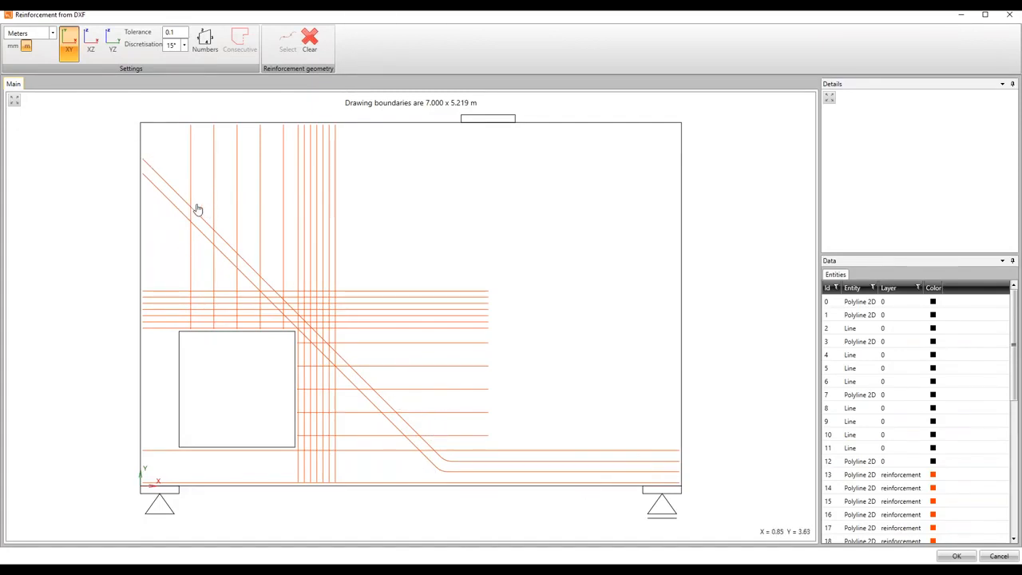
# Select the two parallel bent diagonal polylines in the DXF drawing and import them as reinforcement bars
pyautogui.click(175, 192)
pyautogui.click(288, 54)
pyautogui.click(173, 201)
pyautogui.click(286, 52)
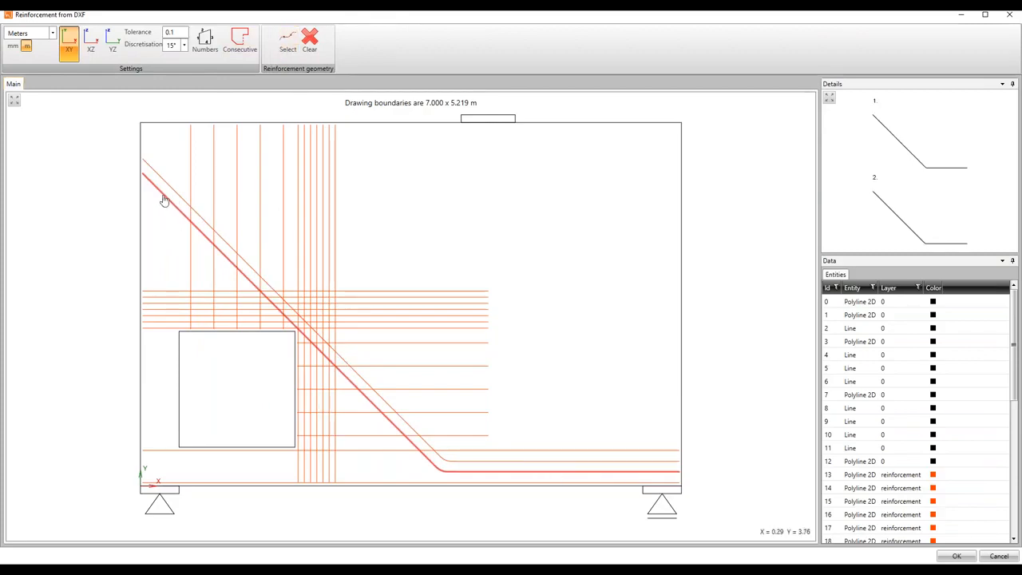
pyautogui.click(958, 556)
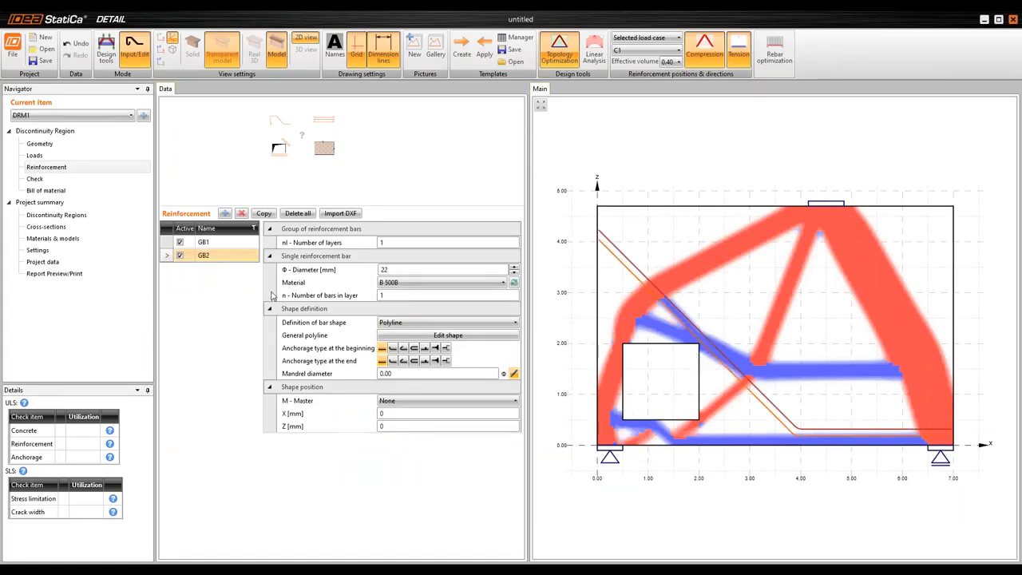
# Turn off the topology optimization overlay and enlarge the model view beside the reinforcement data
pyautogui.click(563, 56)
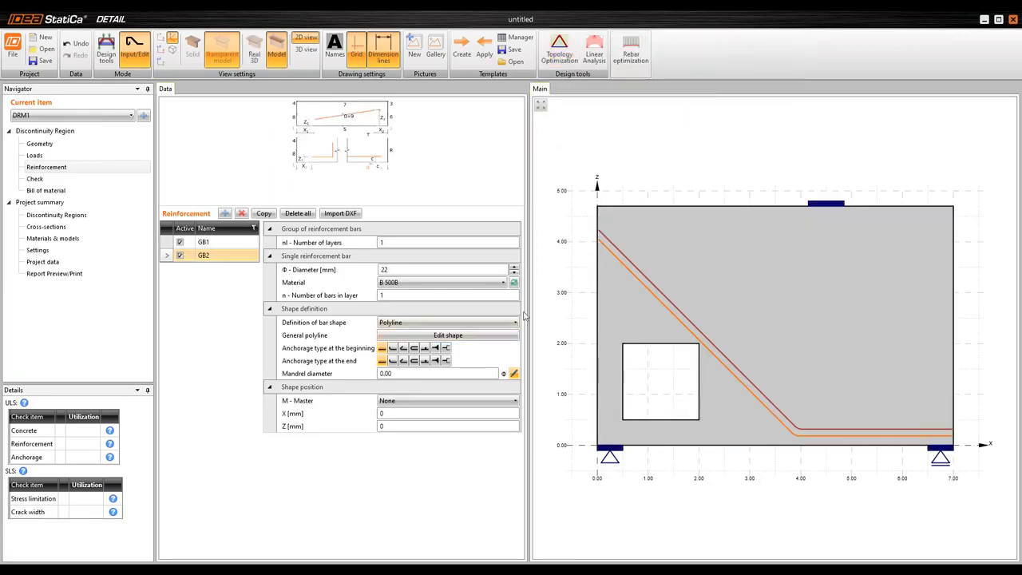
pyautogui.moveTo(528, 327); pyautogui.dragTo(403, 309)
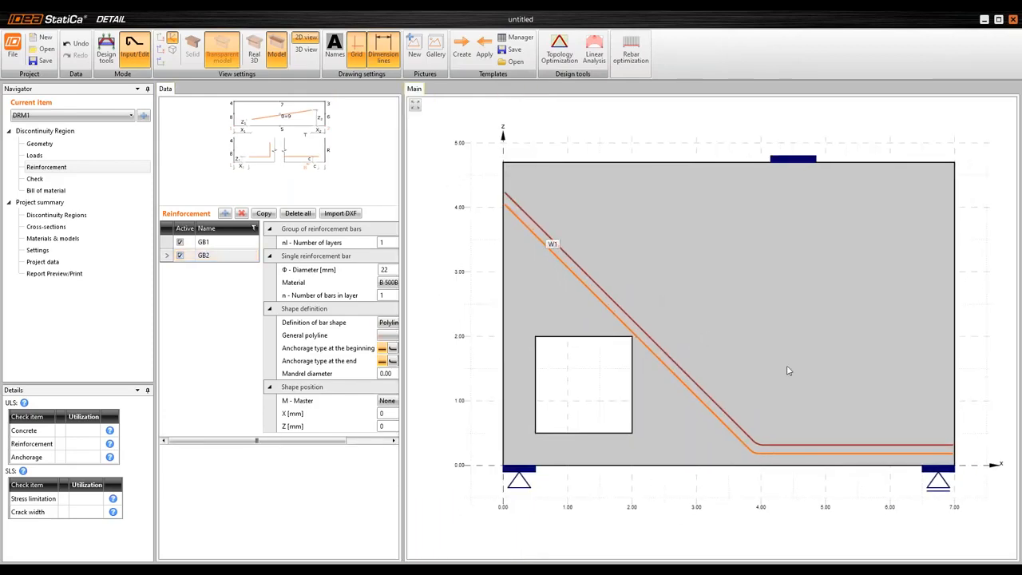
pyautogui.moveTo(458, 193); pyautogui.dragTo(479, 202)
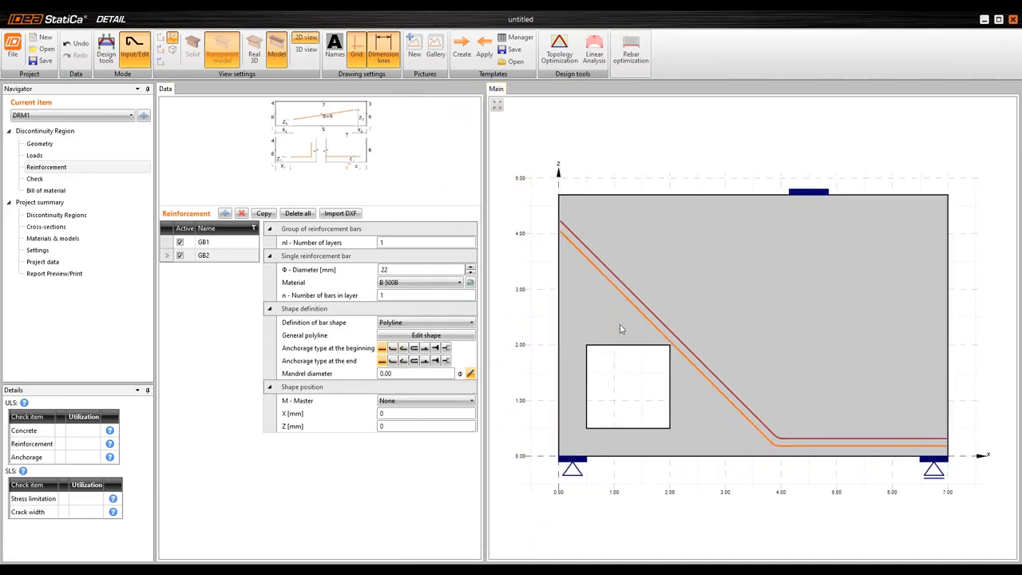
# Set bar group GB1 to 2 layers with 2 bars in each layer
pyautogui.doubleClick(221, 243)
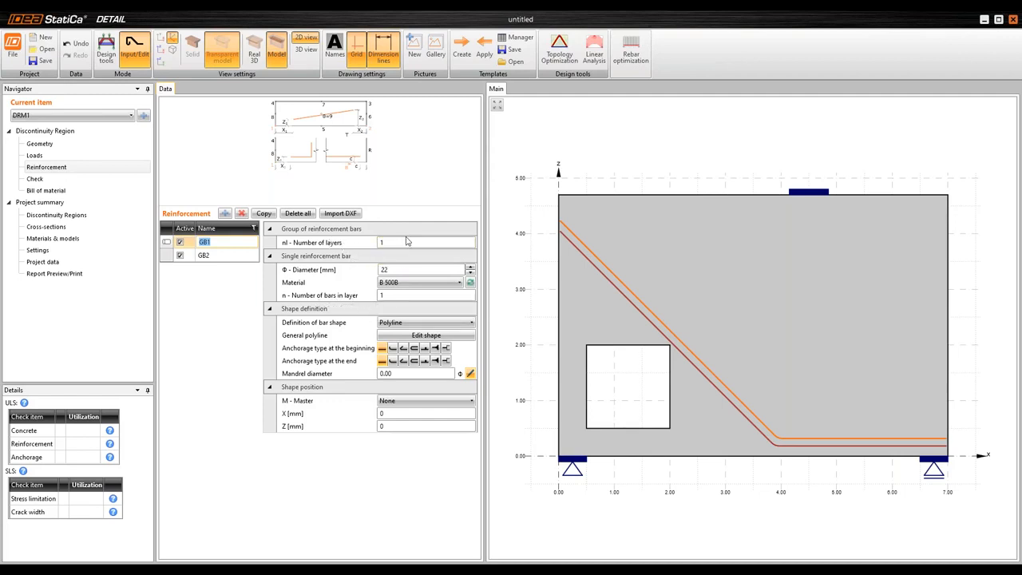
pyautogui.click(334, 244)
pyautogui.write('2')
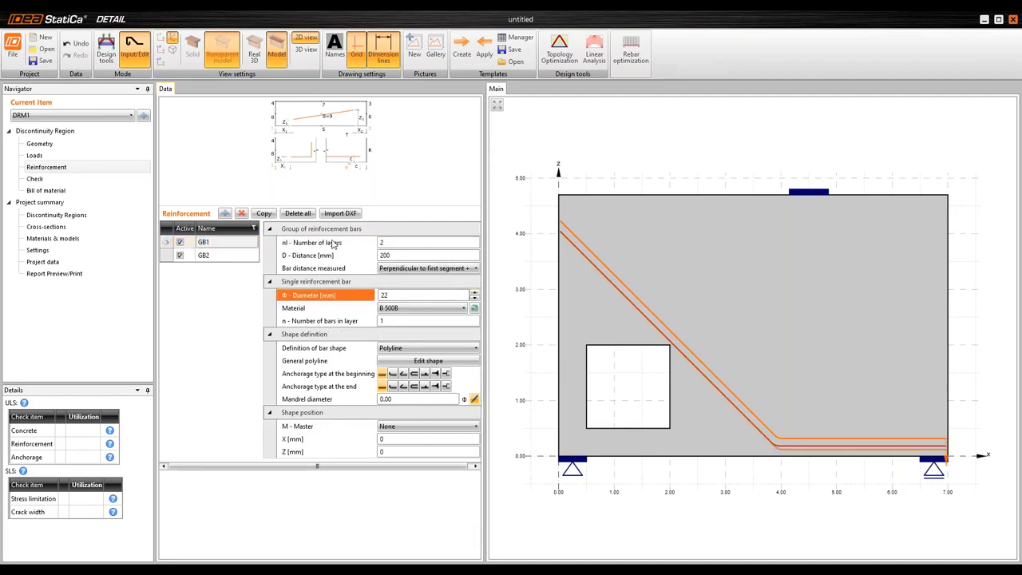
pyautogui.click(338, 321)
pyautogui.write('2')
pyautogui.press('Tab')
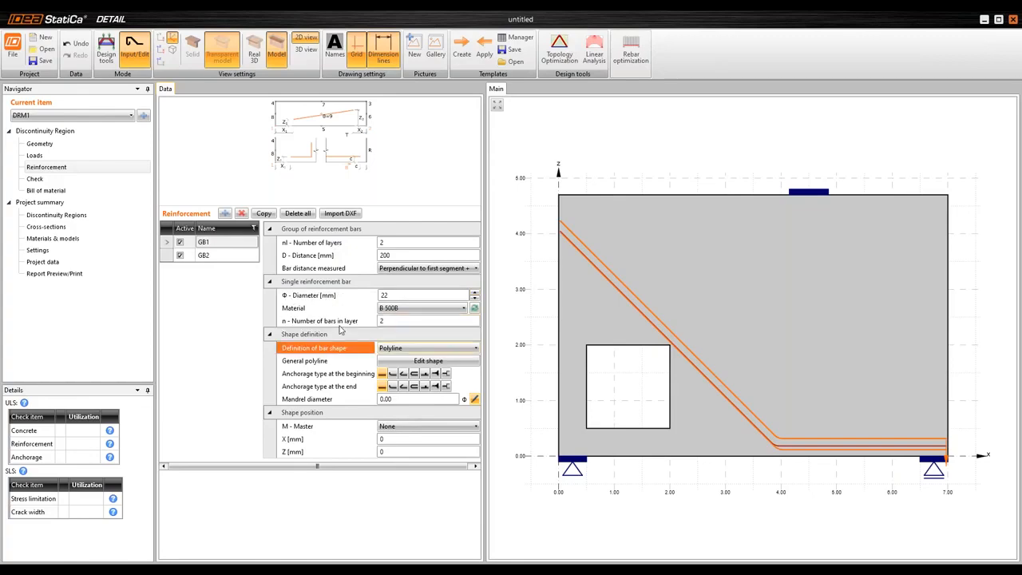
pyautogui.click(291, 296)
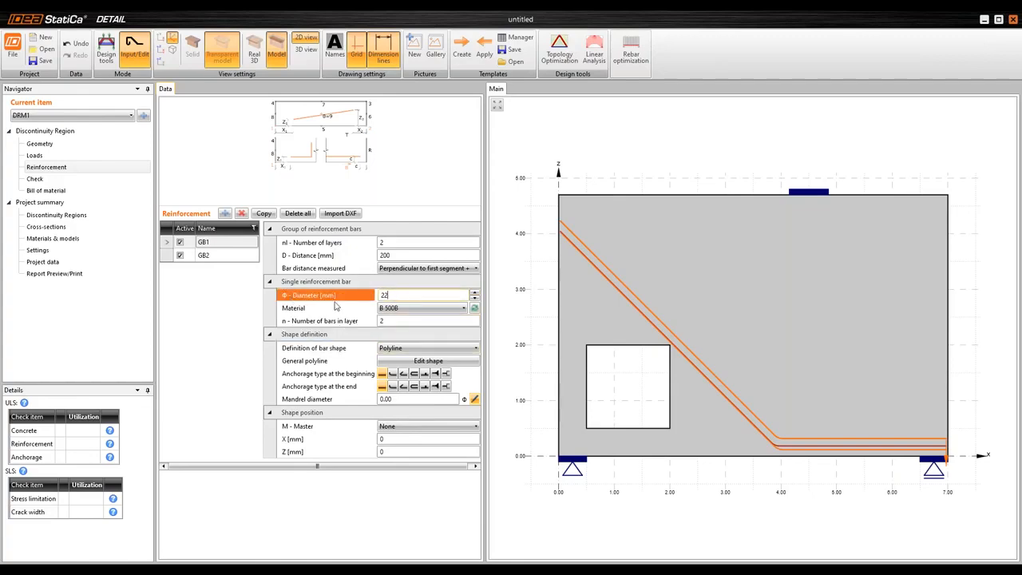
pyautogui.click(362, 300)
pyautogui.click(412, 255)
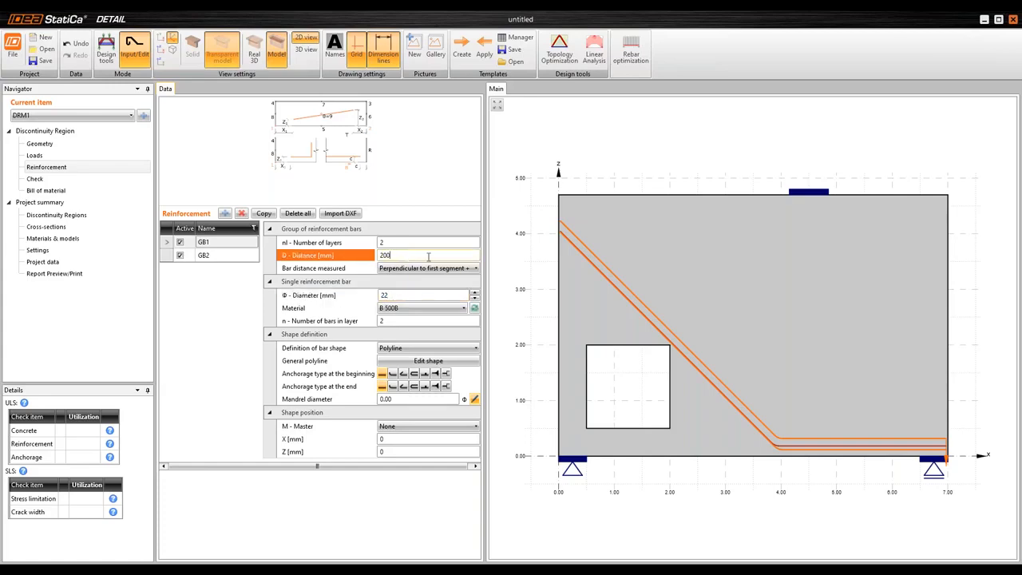
pyautogui.click(391, 296)
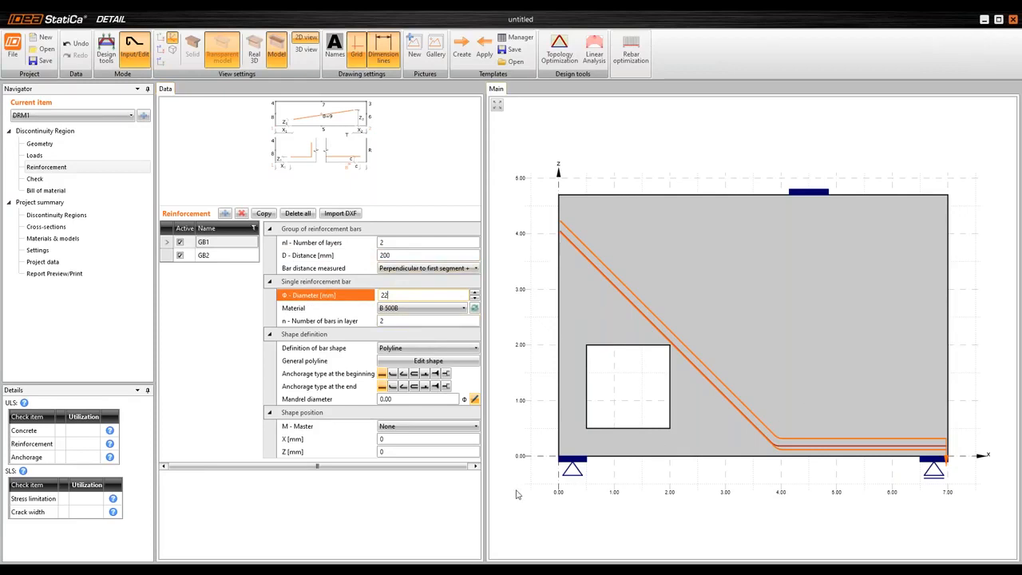
pyautogui.scroll(2, 808, 349)
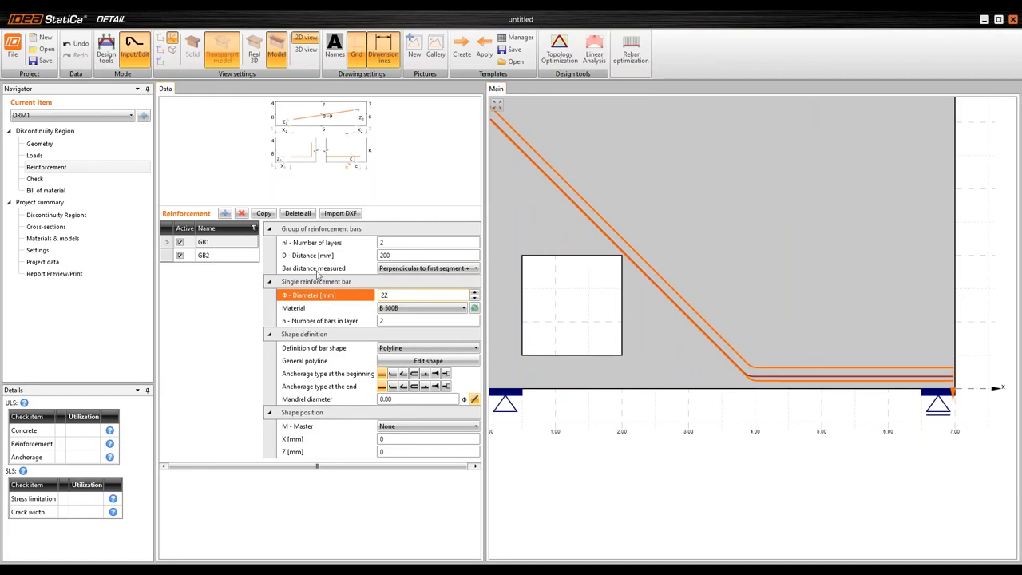
# Set the number of bars in layer of GB1 to 1 and inspect its two layers near the sliding support
pyautogui.click(394, 321)
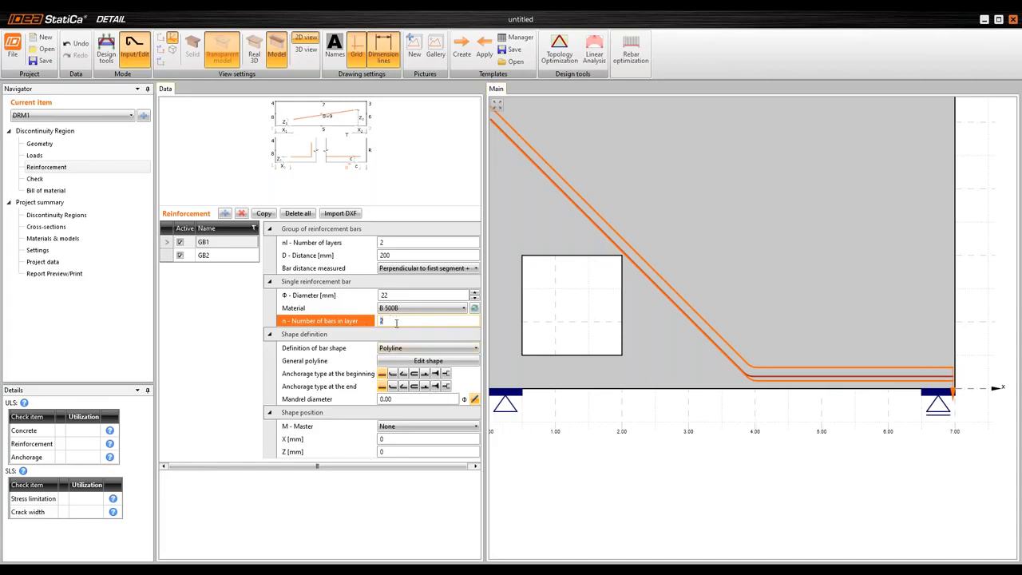
pyautogui.press('BackSpace')
pyautogui.write('1')
pyautogui.press('Tab')
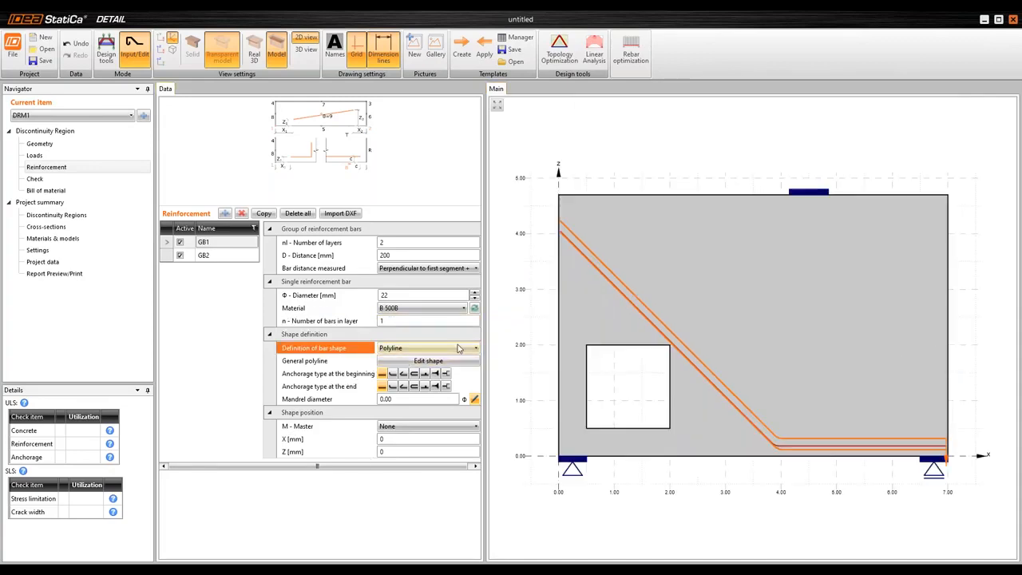
pyautogui.scroll(3, 876, 368)
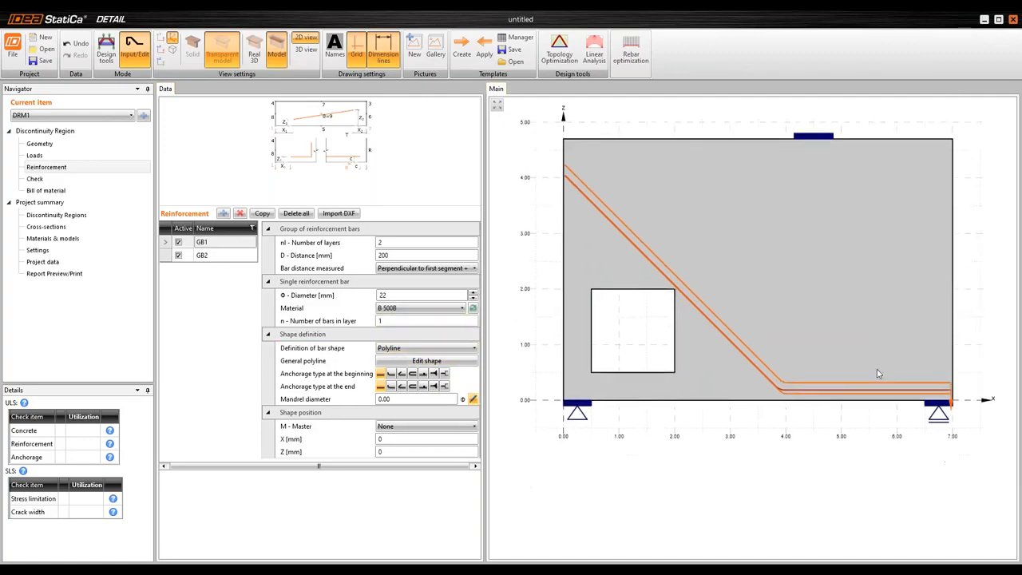
pyautogui.scroll(-3, 840, 391)
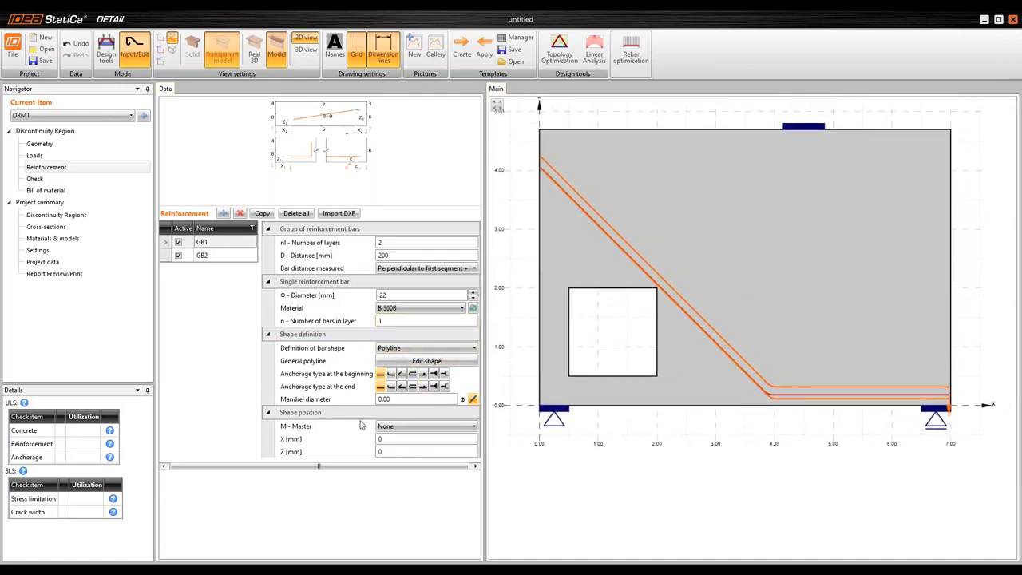
pyautogui.scroll(3, 940, 384)
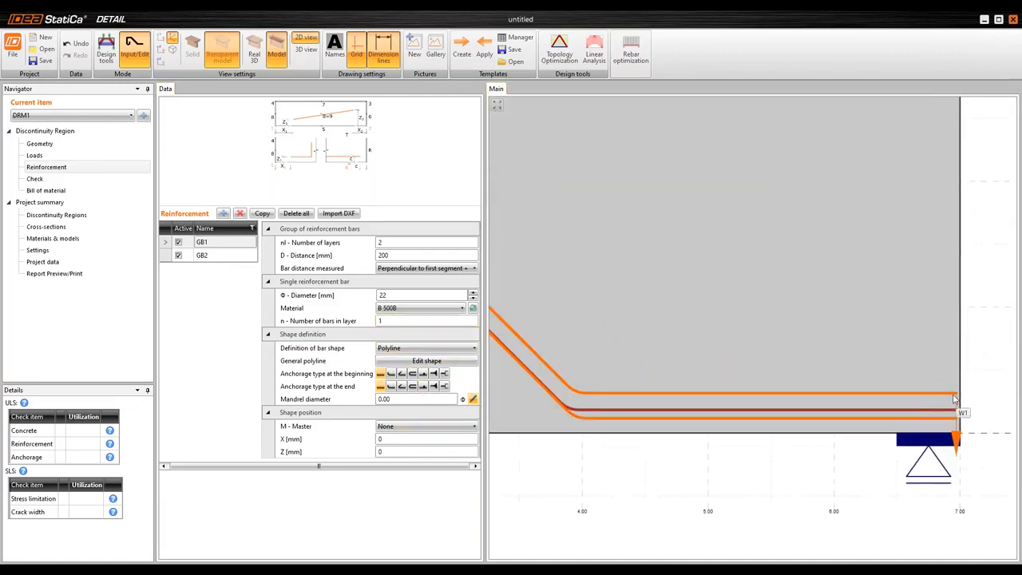
# Set bar group GB1 to 1 layer with 2 bars in the layer
pyautogui.click(311, 243)
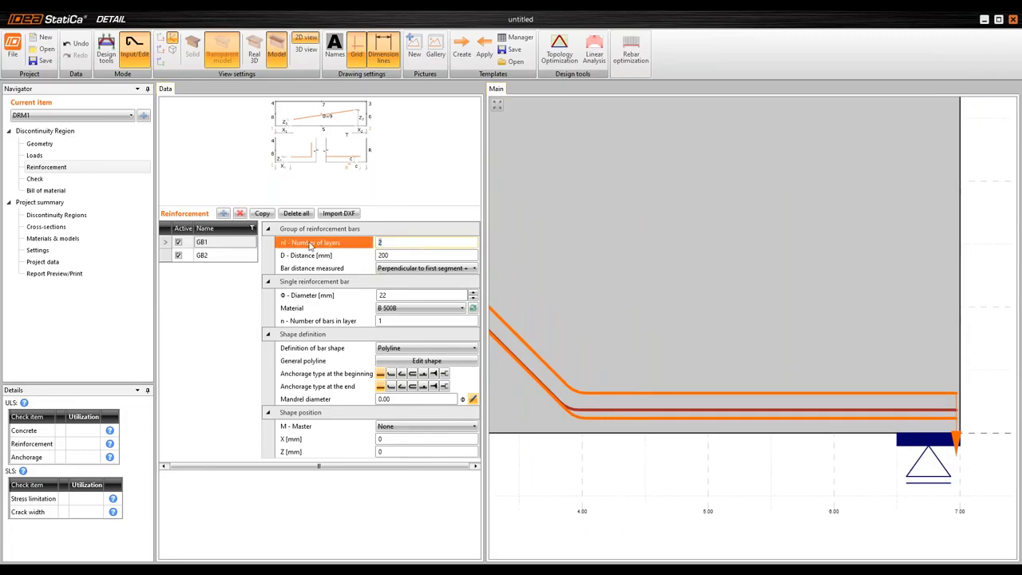
pyautogui.write('1')
pyautogui.click(401, 321)
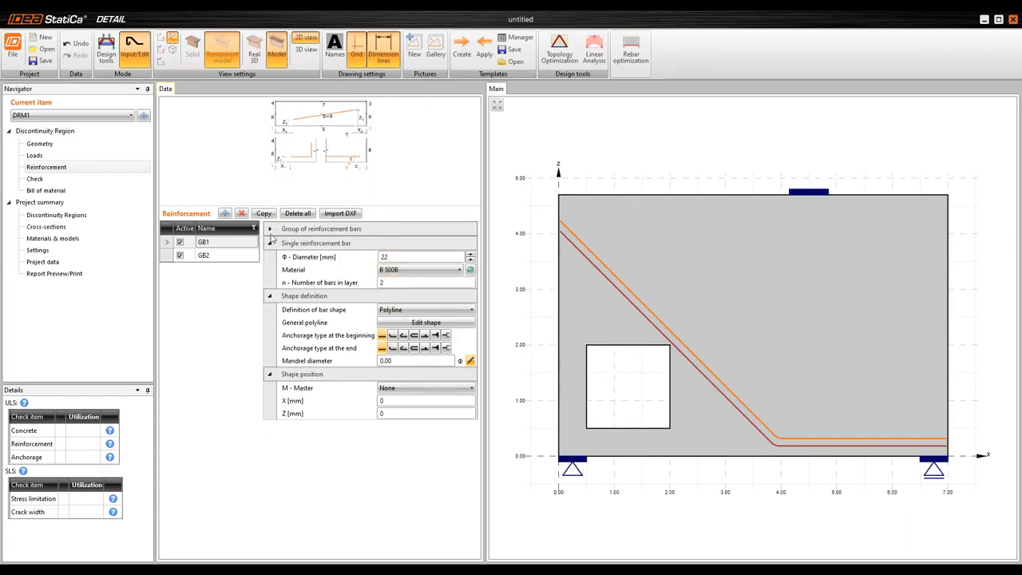
pyautogui.click(270, 229)
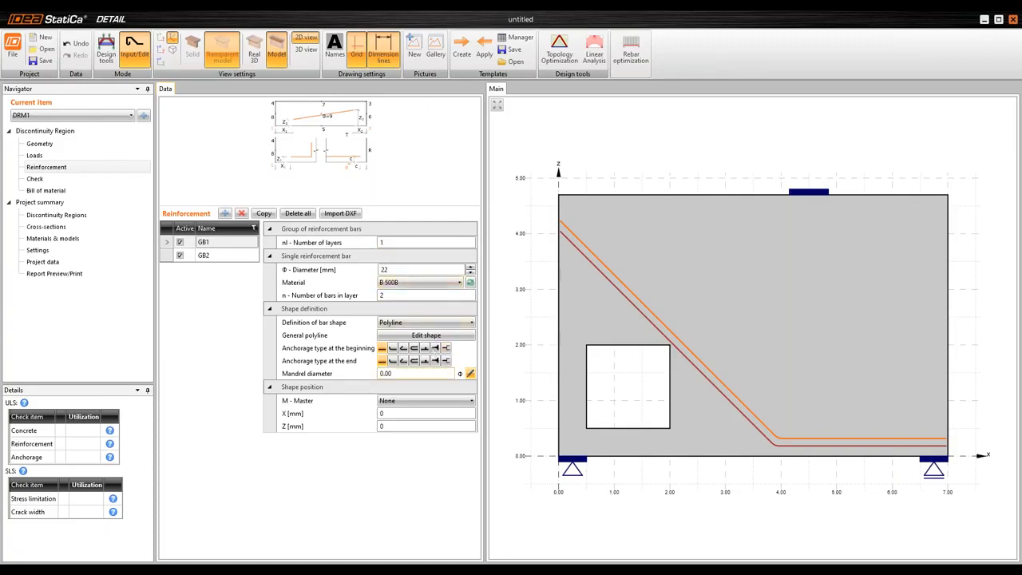
# Set the anchorage type at the beginning of GB1 to Standard bend and inspect the bar end
pyautogui.scroll(3, 958, 439)
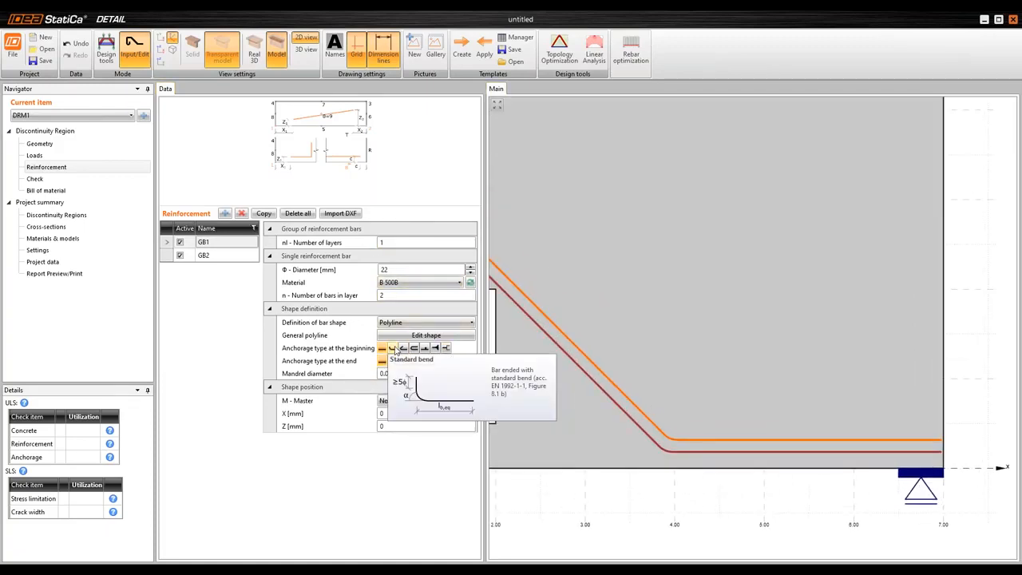
pyautogui.click(396, 351)
pyautogui.scroll(3, 945, 432)
pyautogui.scroll(-5, 790, 313)
pyautogui.scroll(2, 894, 383)
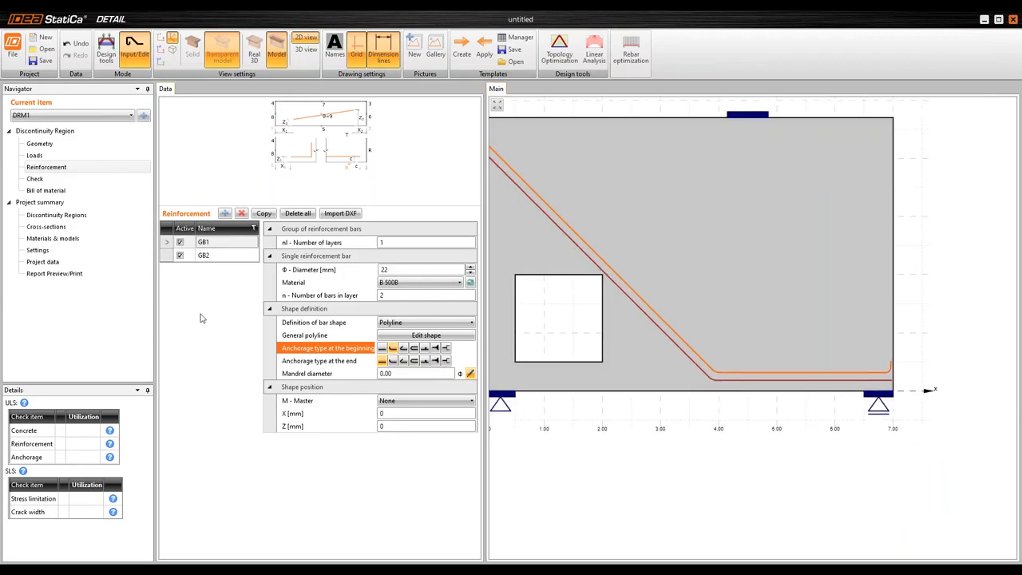
# Set the number of bars in layer of bar group GB2 to 2
pyautogui.click(215, 257)
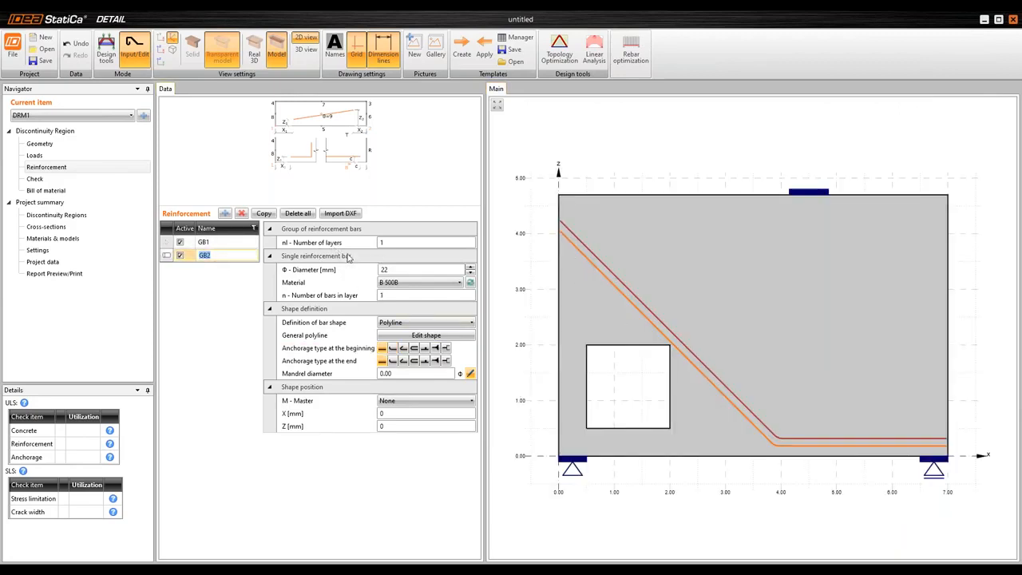
pyautogui.click(405, 297)
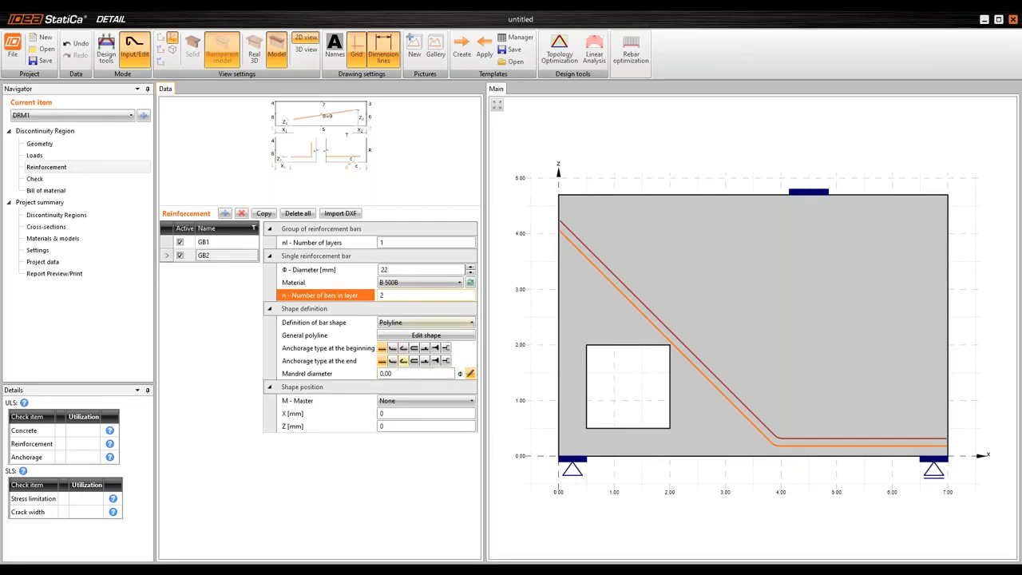
# Set the anchorage type at the beginning of bar group GB2 to Standard bend and show the structure in the real 3D view
pyautogui.click(393, 348)
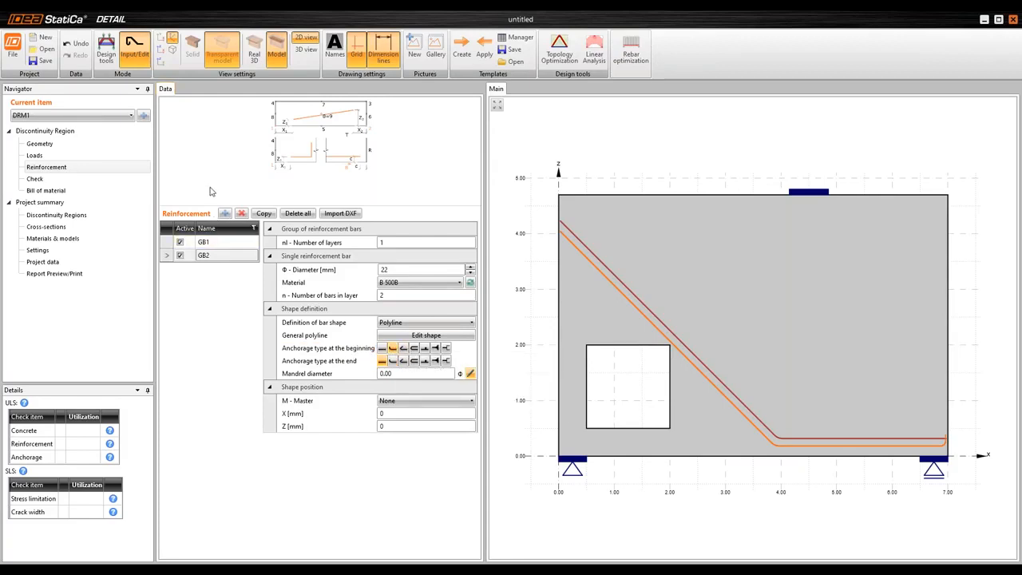
pyautogui.click(256, 62)
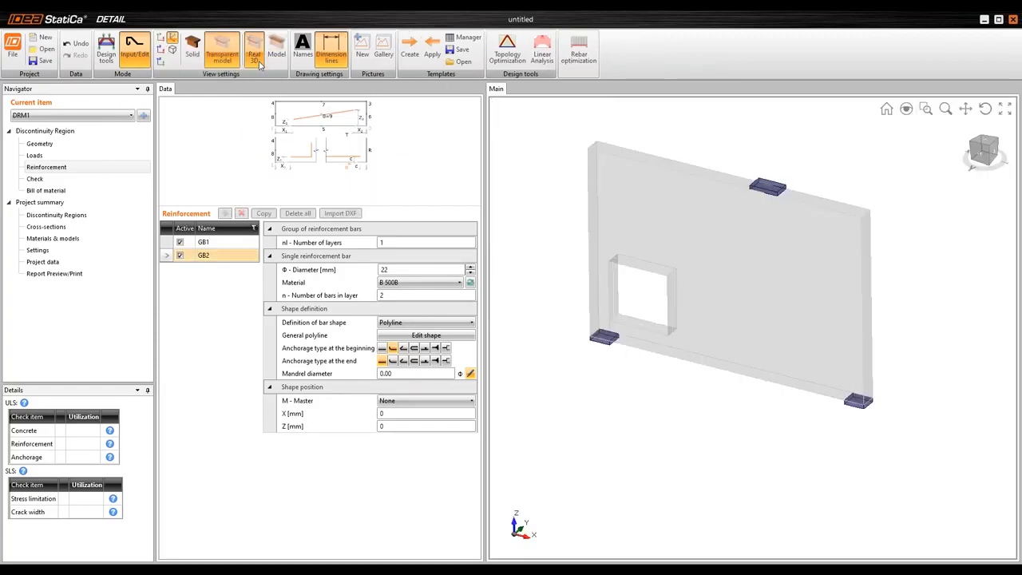
# Examine the bent bars of GB1 and GB2 in 3D, especially their end bends near the sliding support
pyautogui.scroll(5, 782, 379)
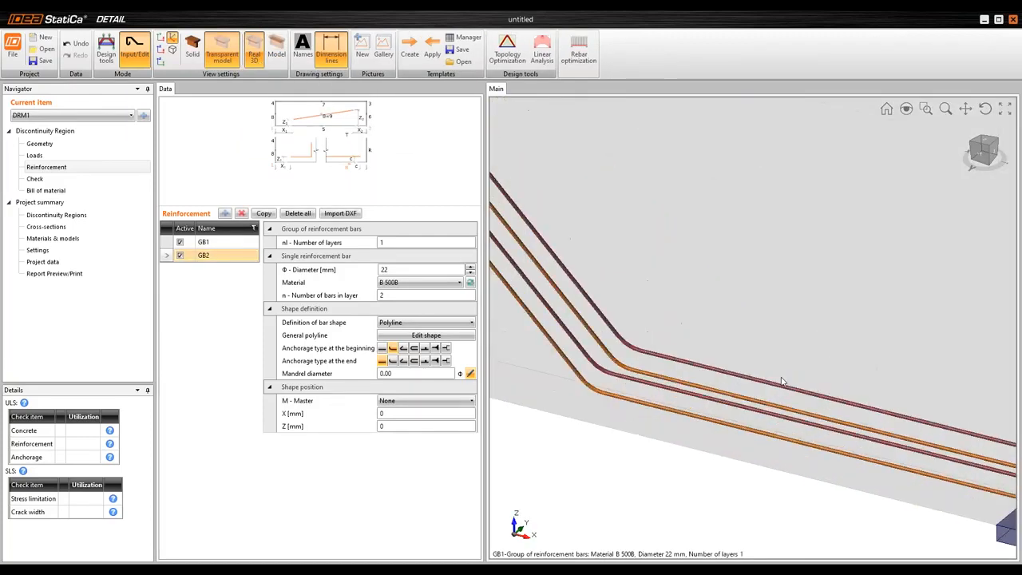
pyautogui.scroll(-5, 782, 379)
pyautogui.moveTo(781, 379); pyautogui.dragTo(664, 218)
pyautogui.scroll(5, 565, 188)
pyautogui.scroll(-5, 565, 188)
pyautogui.scroll(3, 801, 314)
pyautogui.moveTo(865, 338); pyautogui.dragTo(941, 364)
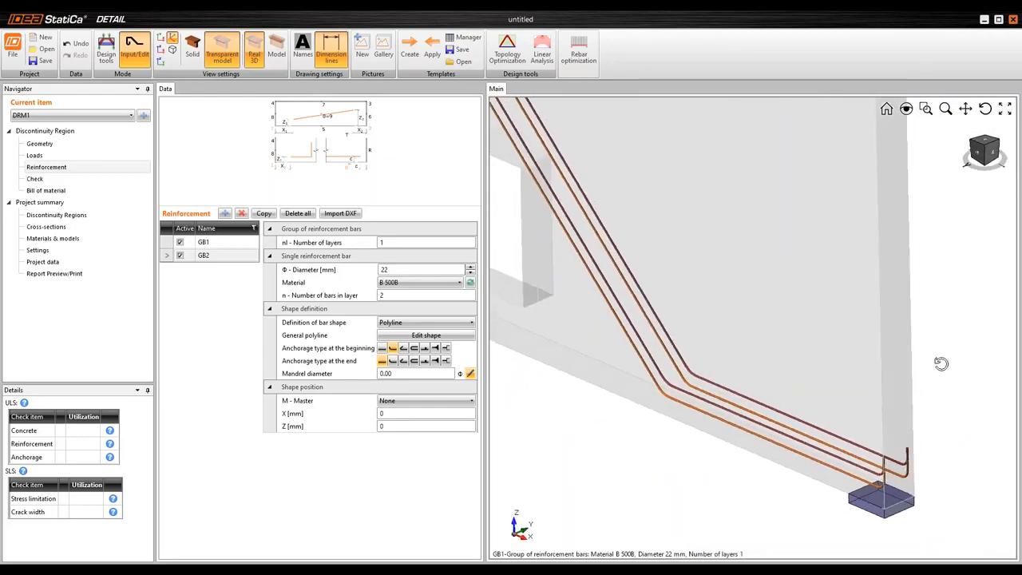
pyautogui.scroll(-5, 941, 364)
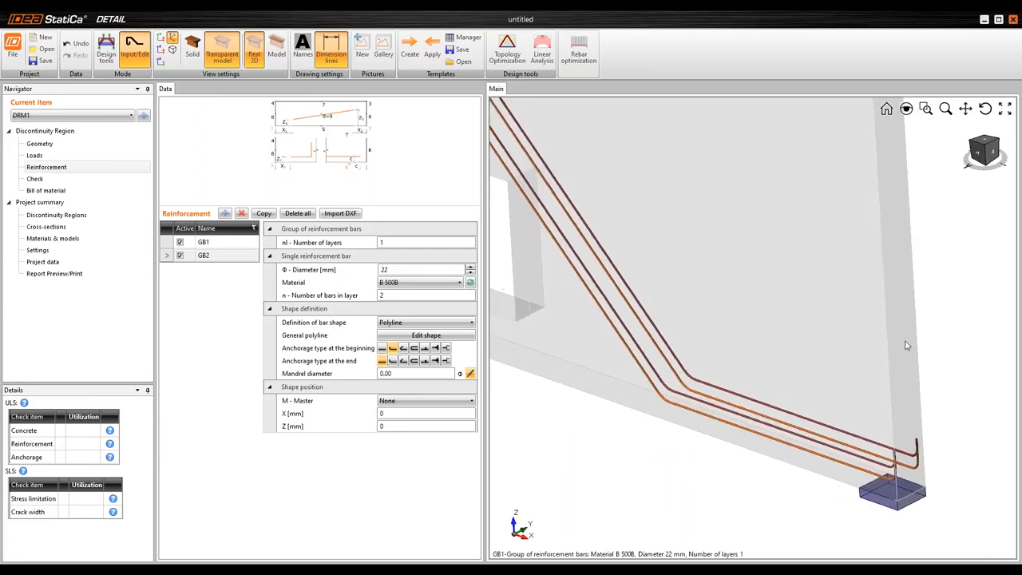
pyautogui.moveTo(810, 347); pyautogui.dragTo(839, 342)
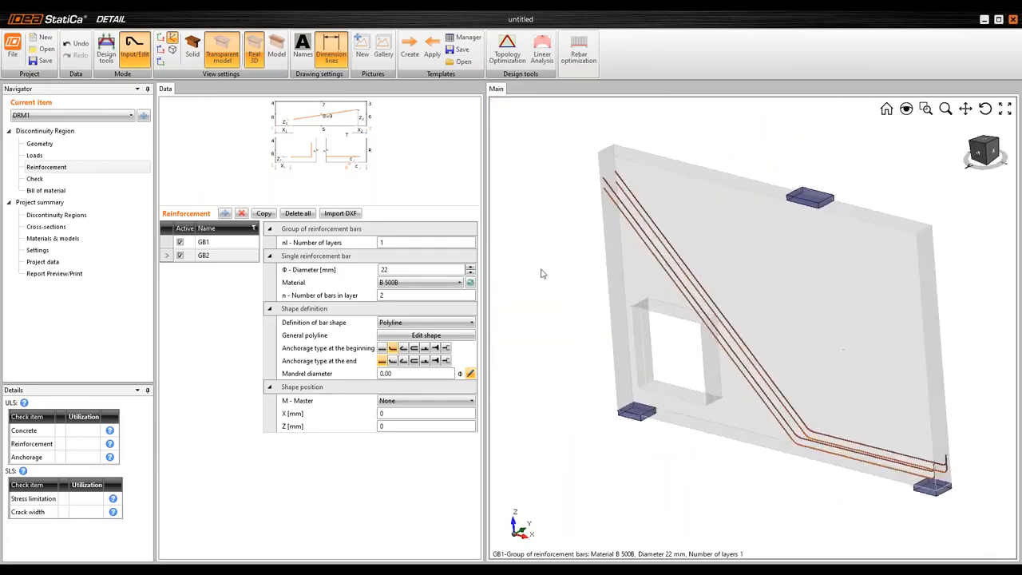
pyautogui.click(886, 109)
pyautogui.scroll(-2, 715, 297)
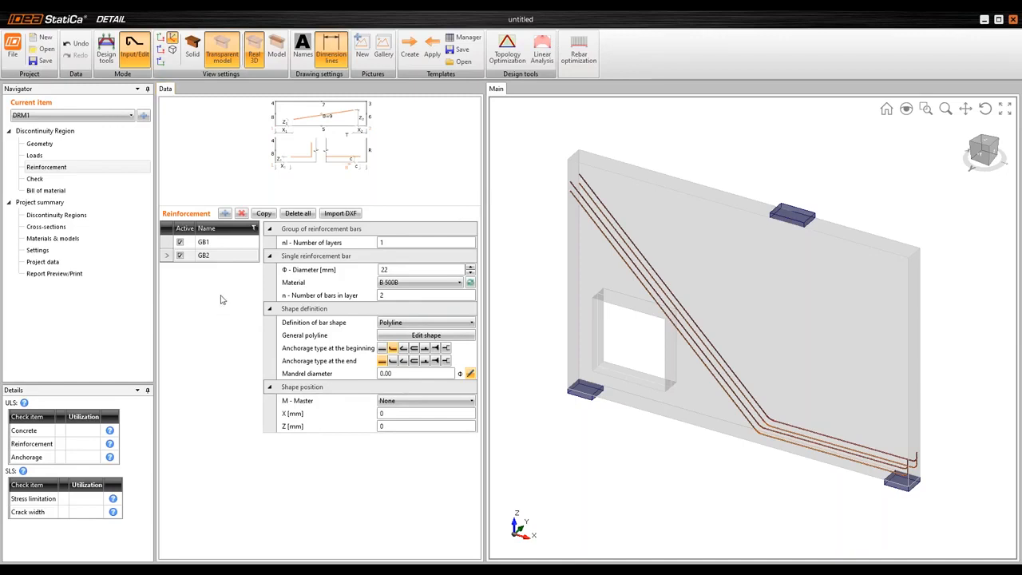
# Add a new group of bars, return to the 2D model view and widen the reinforcement data area
pyautogui.click(225, 214)
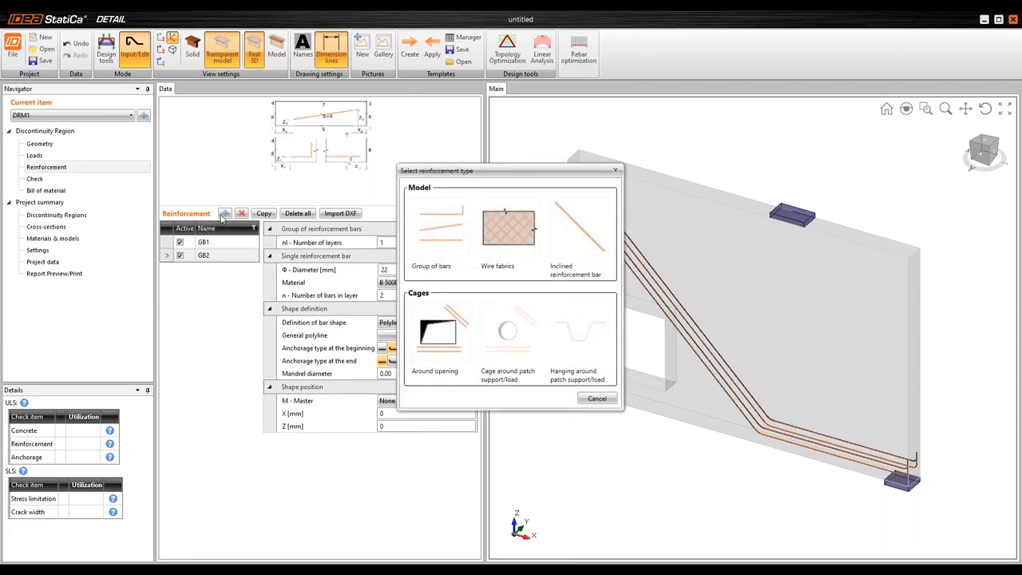
pyautogui.click(438, 238)
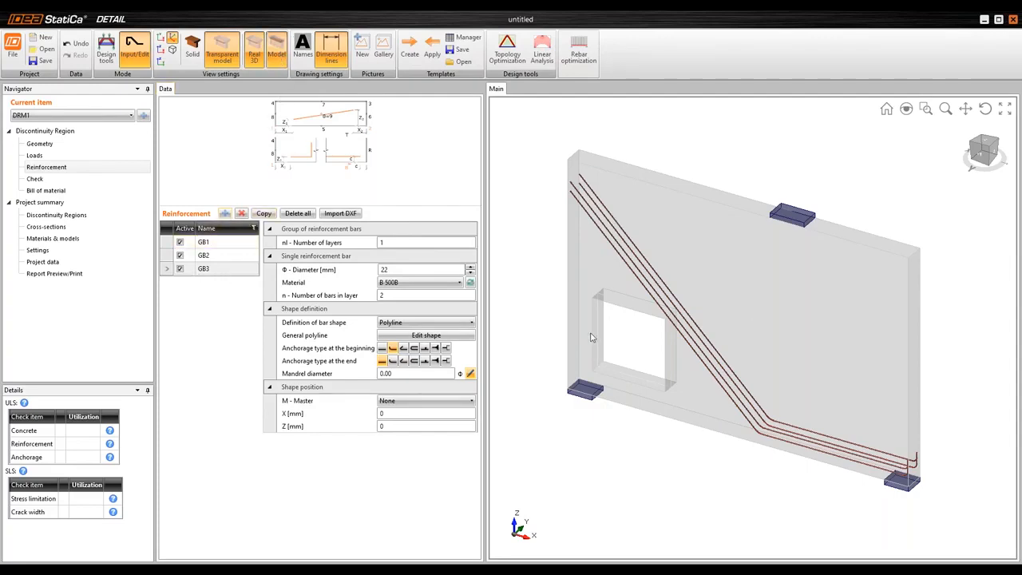
pyautogui.click(253, 50)
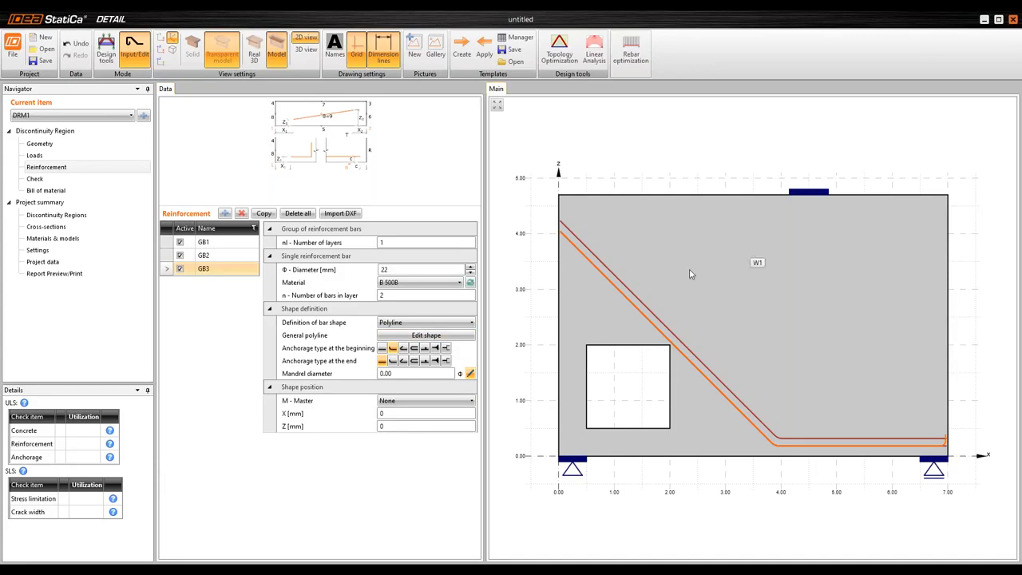
pyautogui.click(207, 272)
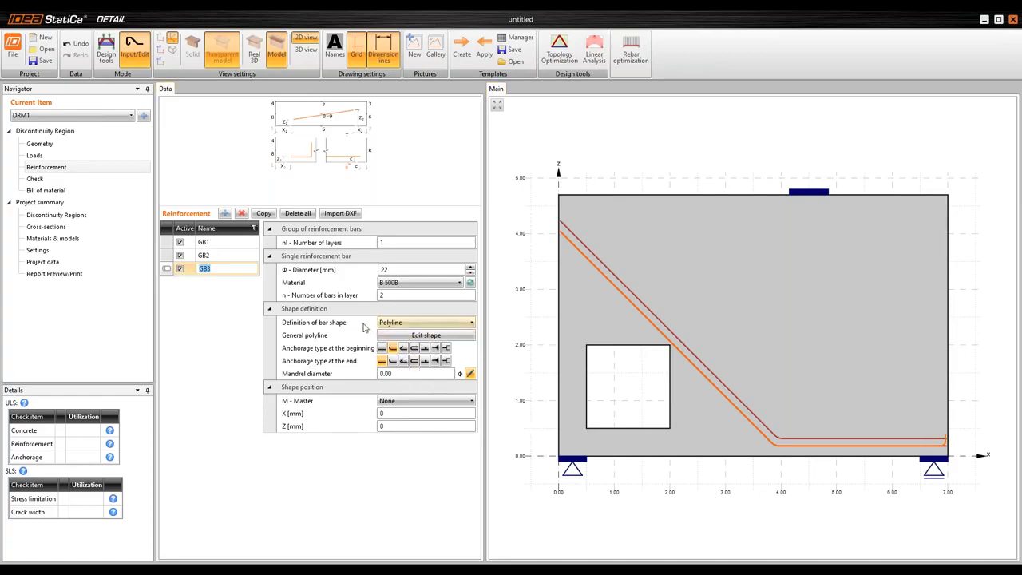
pyautogui.moveTo(485, 280); pyautogui.dragTo(515, 271)
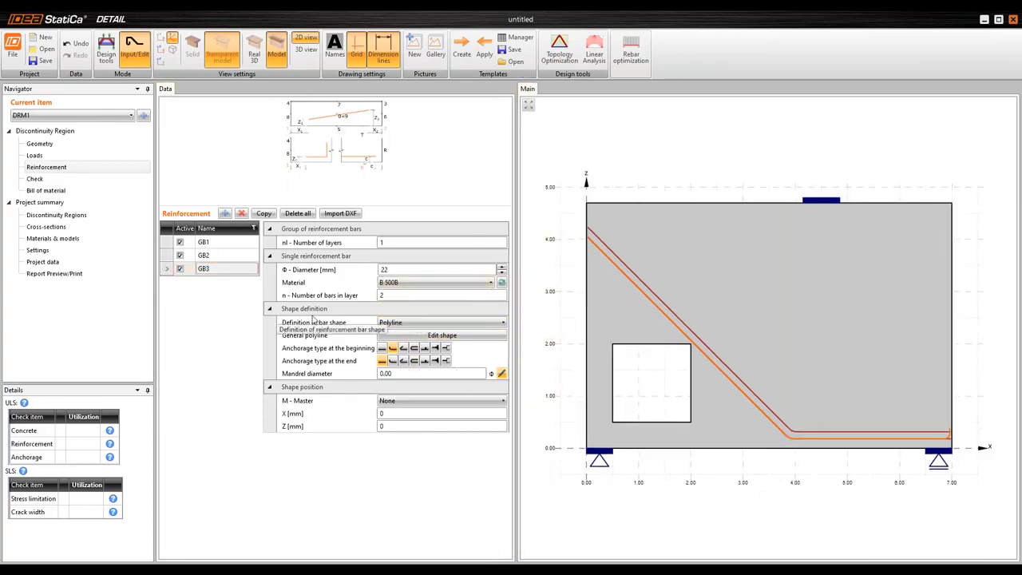
# Try to define the shape of GB3 on an outline or opening edge with W1 as its master
pyautogui.click(418, 322)
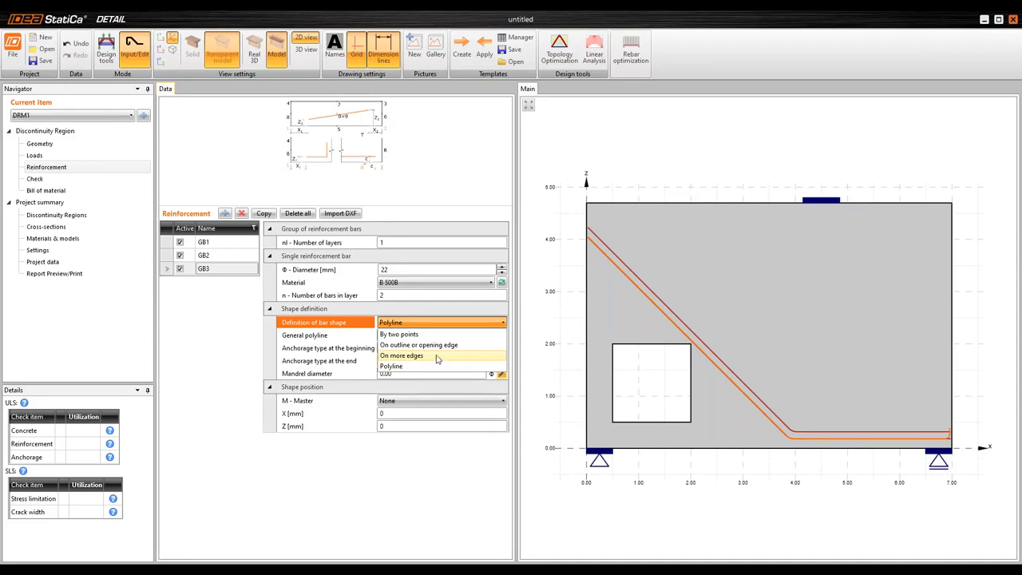
pyautogui.click(447, 345)
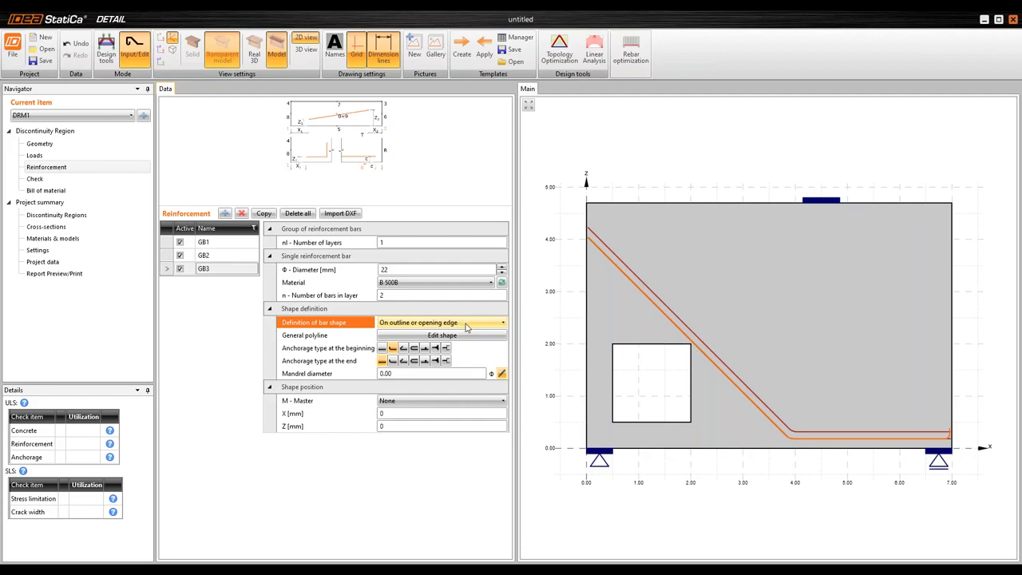
pyautogui.click(412, 402)
pyautogui.click(407, 423)
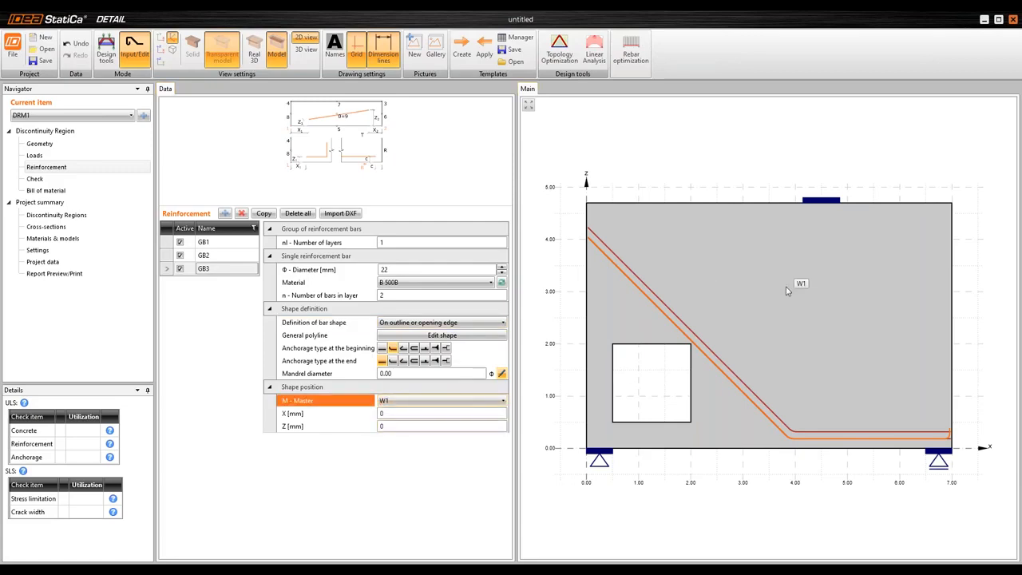
pyautogui.click(405, 414)
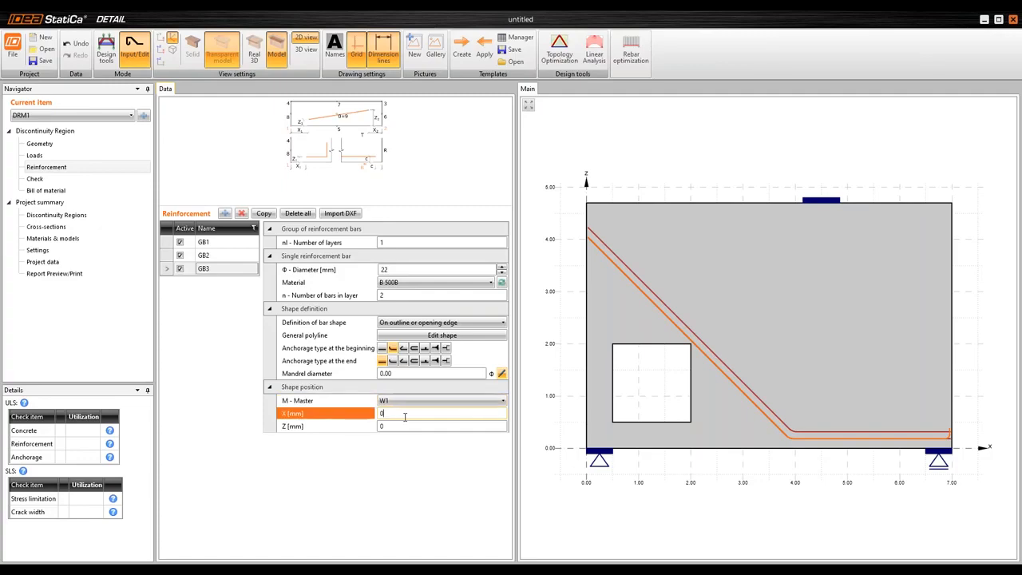
# Check the bar shape definition options and master of GB3, and open its general shape without changing it
pyautogui.click(465, 324)
pyautogui.click(465, 324)
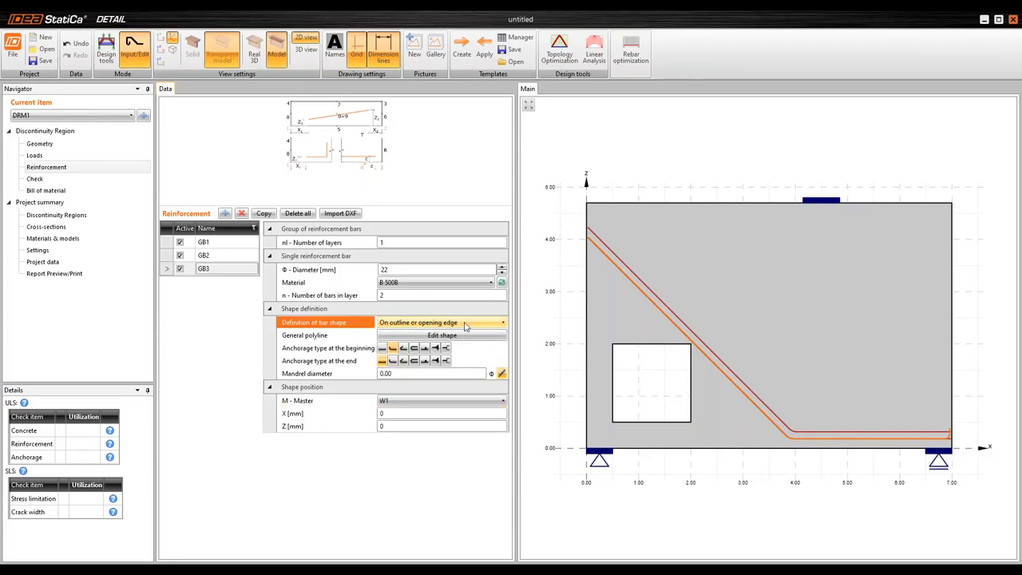
pyautogui.click(465, 324)
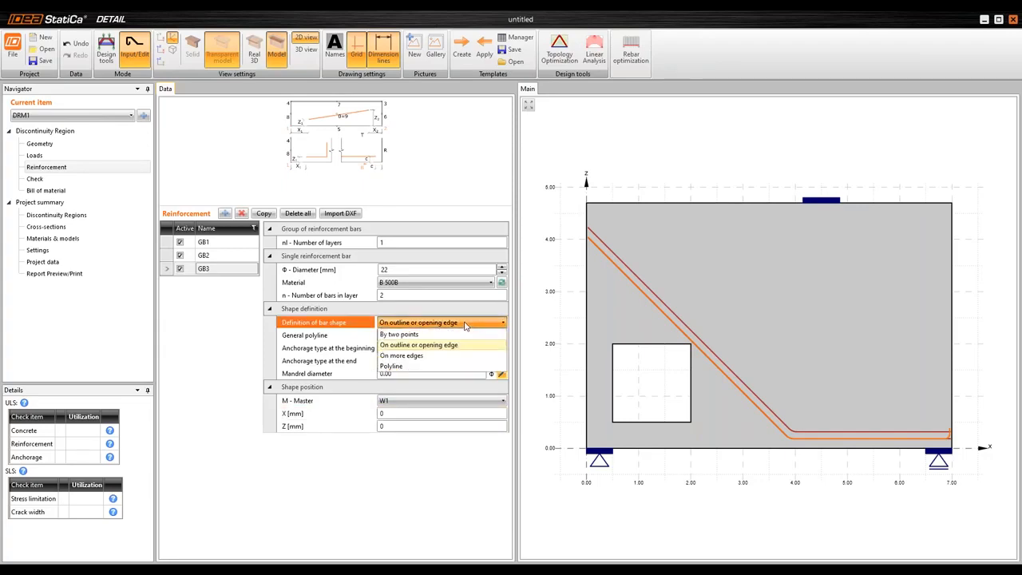
pyautogui.click(466, 324)
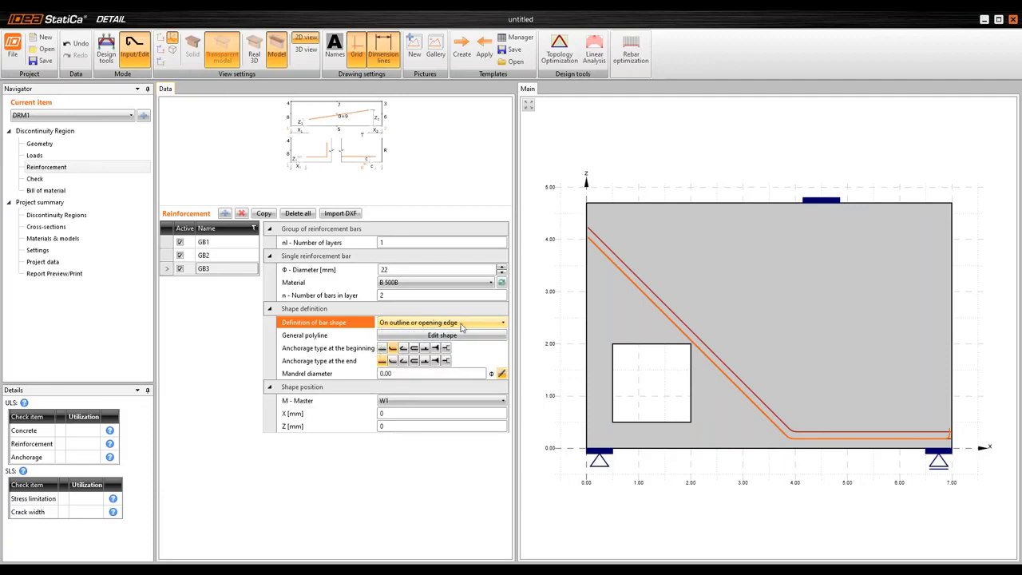
pyautogui.click(412, 401)
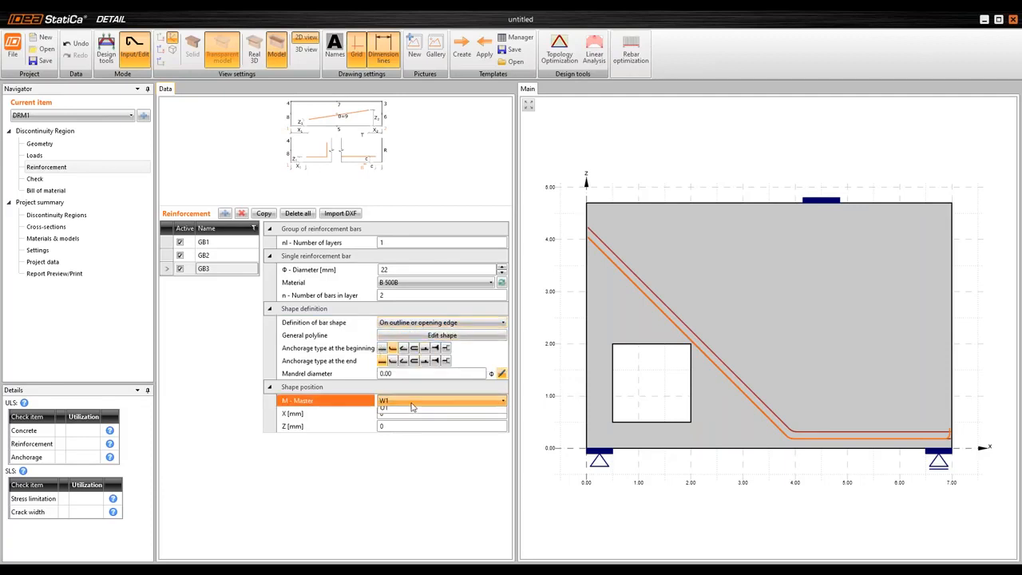
pyautogui.click(494, 336)
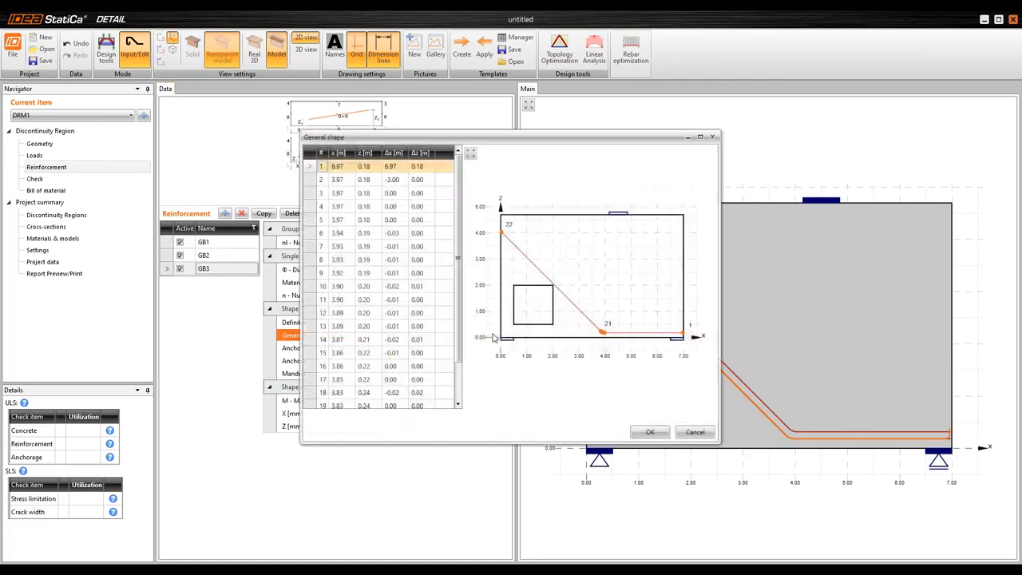
pyautogui.click(709, 141)
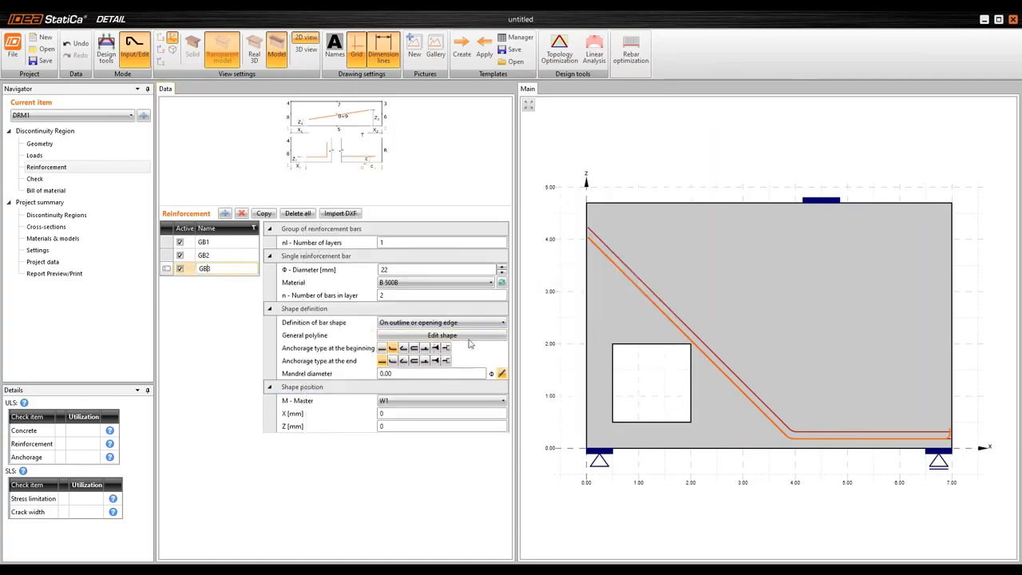
# Try switching the bar shape definition of GB3 to On more edges
pyautogui.click(435, 323)
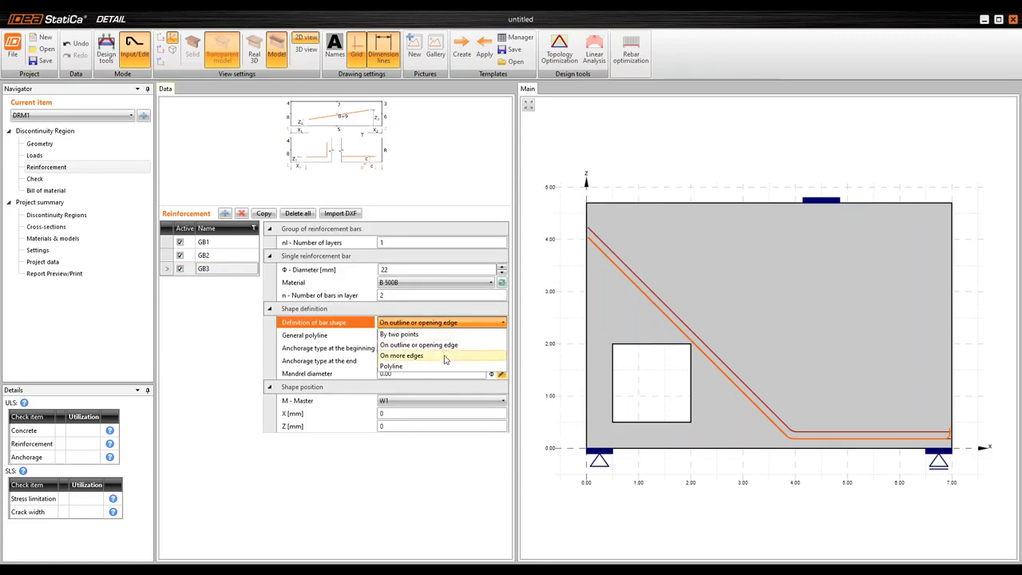
pyautogui.click(445, 345)
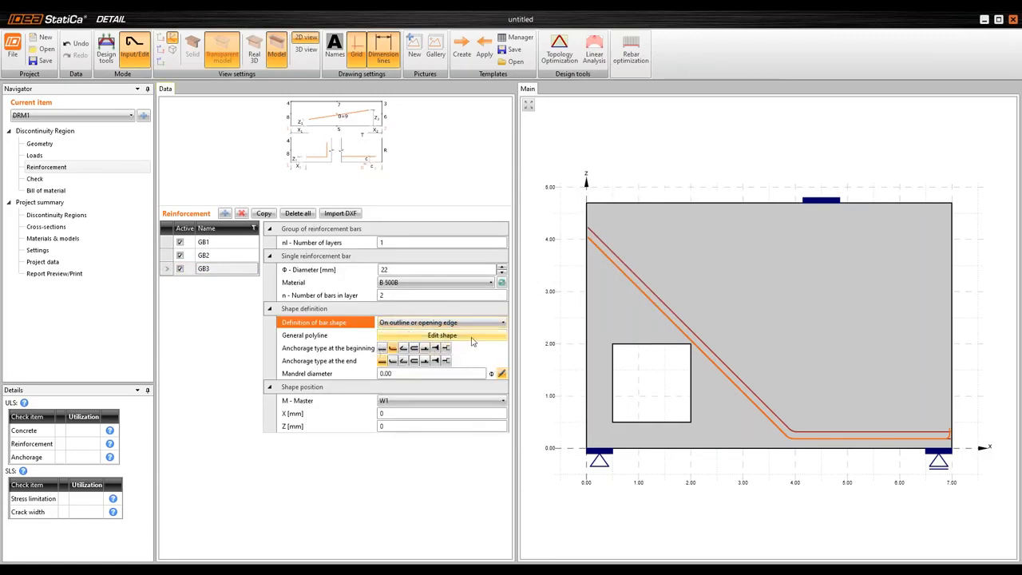
pyautogui.click(471, 322)
pyautogui.click(447, 357)
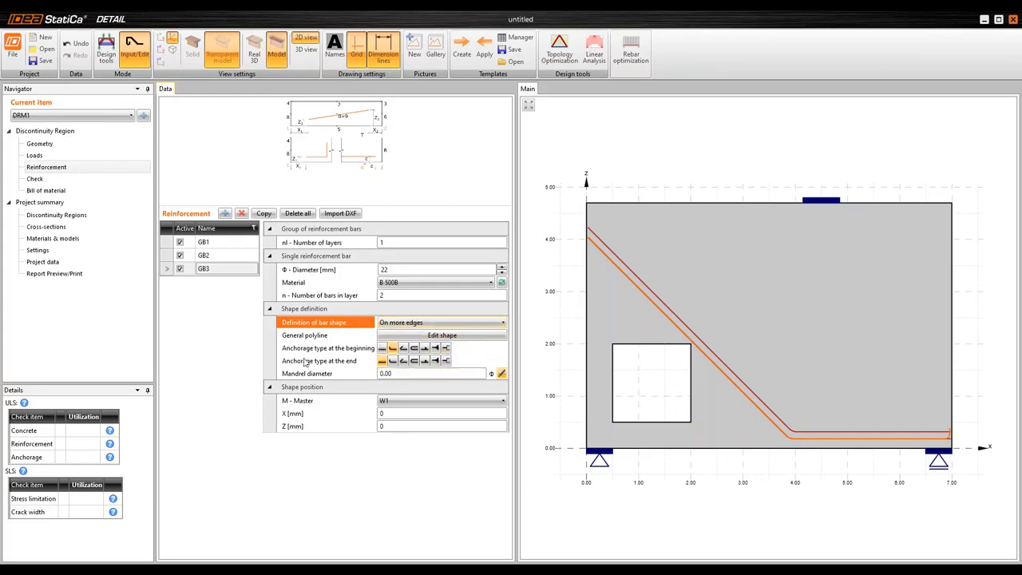
# Delete bar group GB3 from the reinforcement list
pyautogui.click(213, 271)
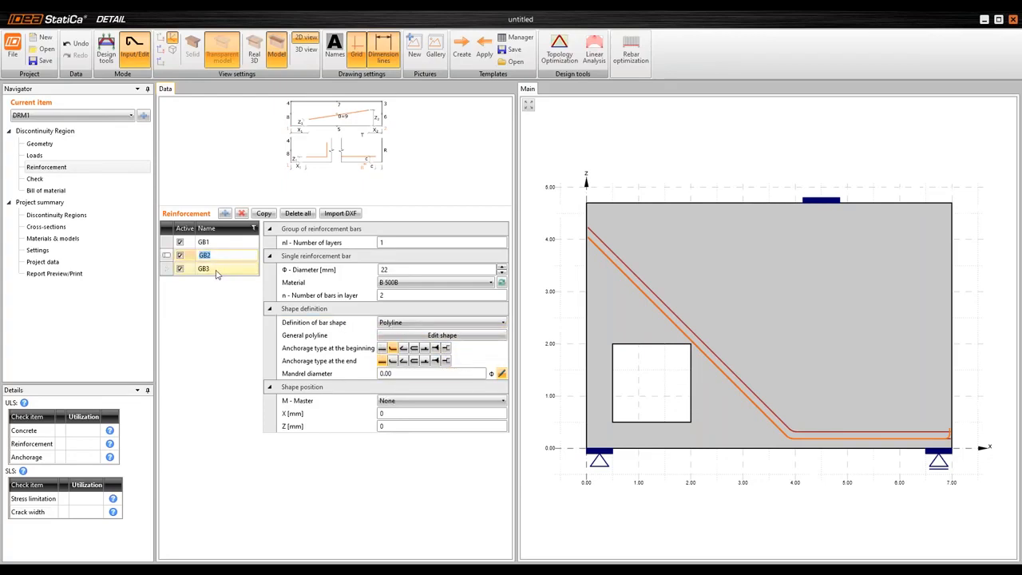
pyautogui.click(214, 270)
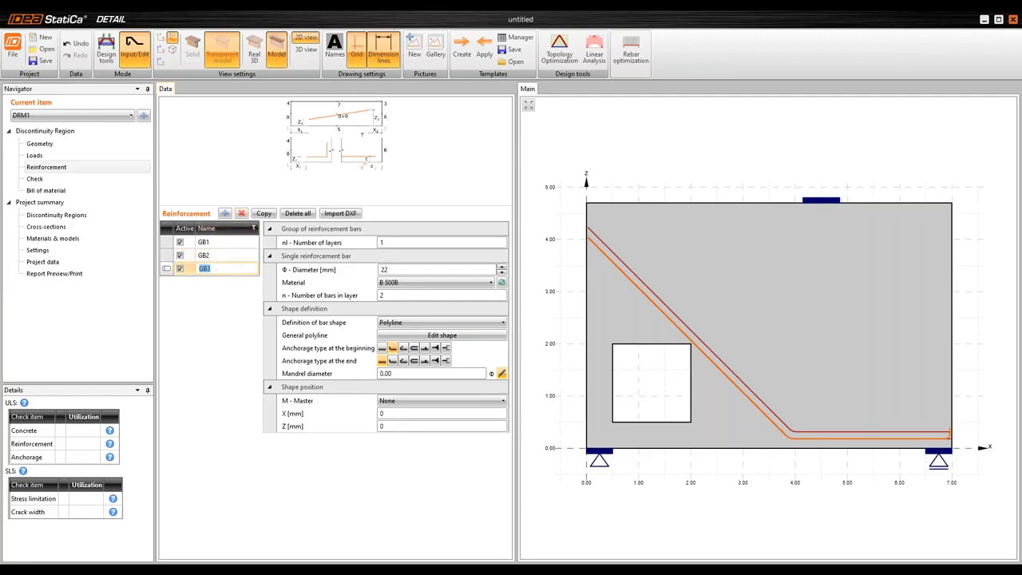
pyautogui.click(242, 214)
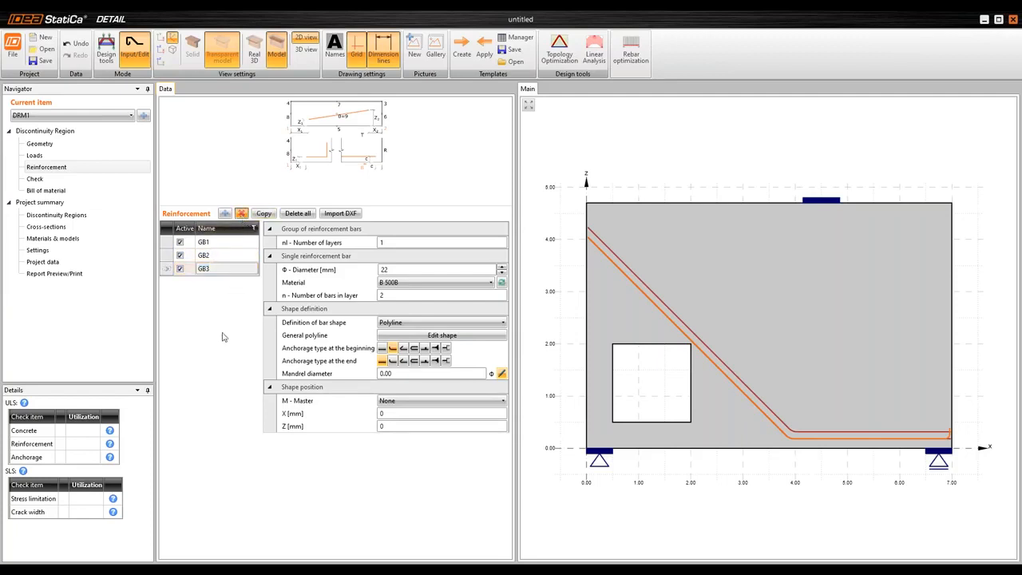
# Add a new group of bars and define its bar shape as On outline or opening edge
pyautogui.click(225, 213)
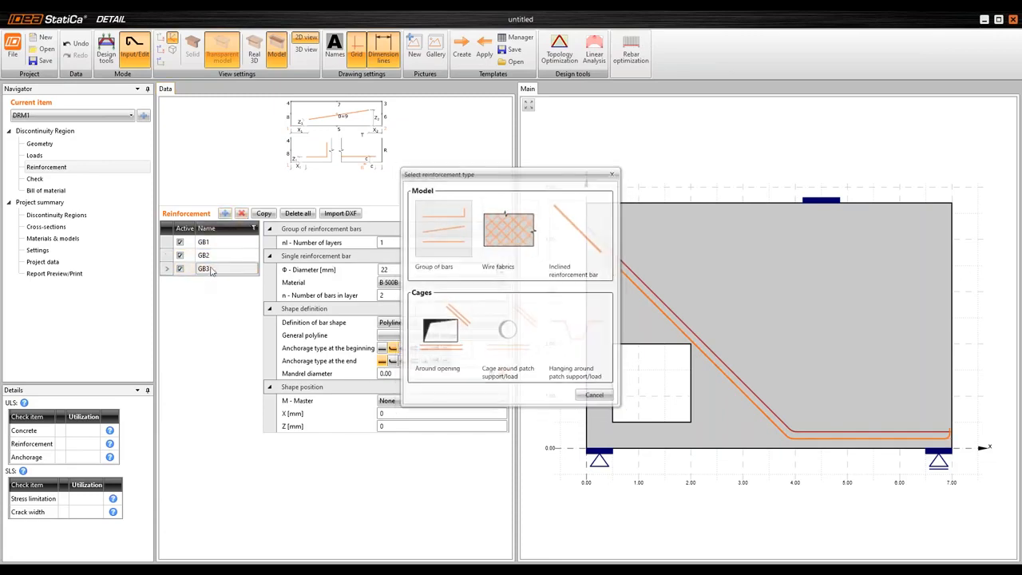
pyautogui.click(462, 323)
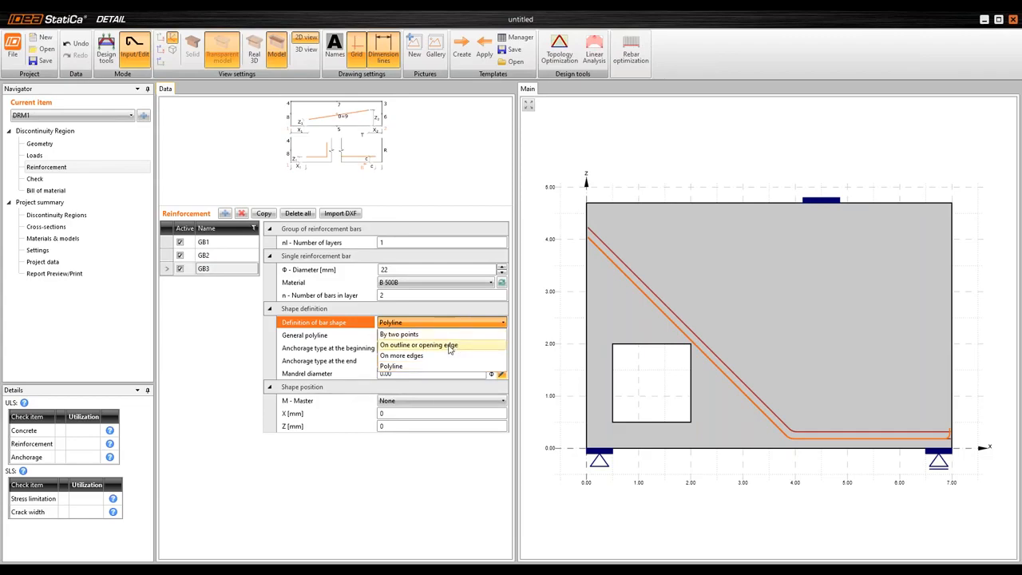
pyautogui.click(446, 344)
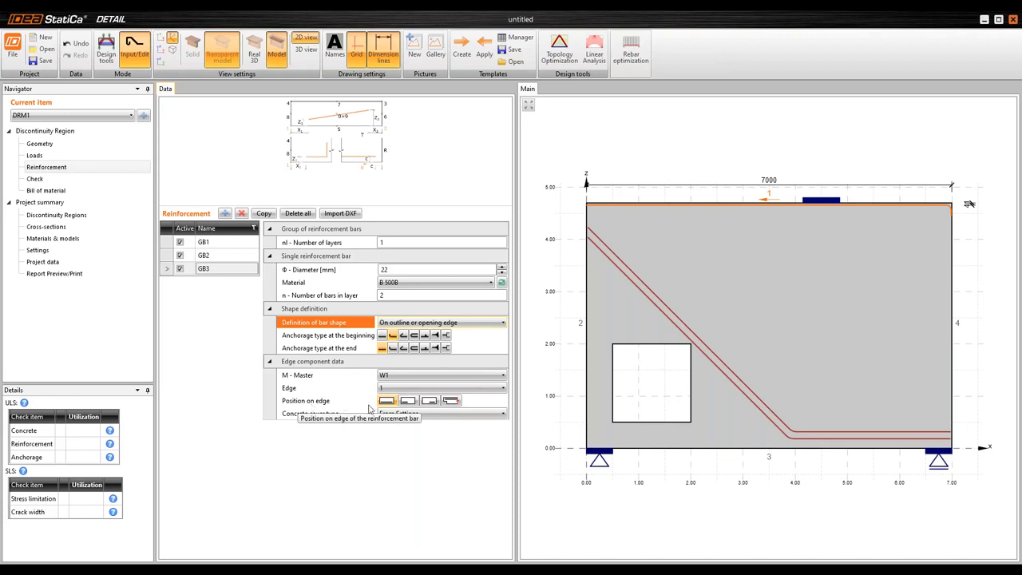
# Place the GB3 bars on part of edge 1 by position and length, with position 2030 mm and length 2470 mm
pyautogui.click(429, 400)
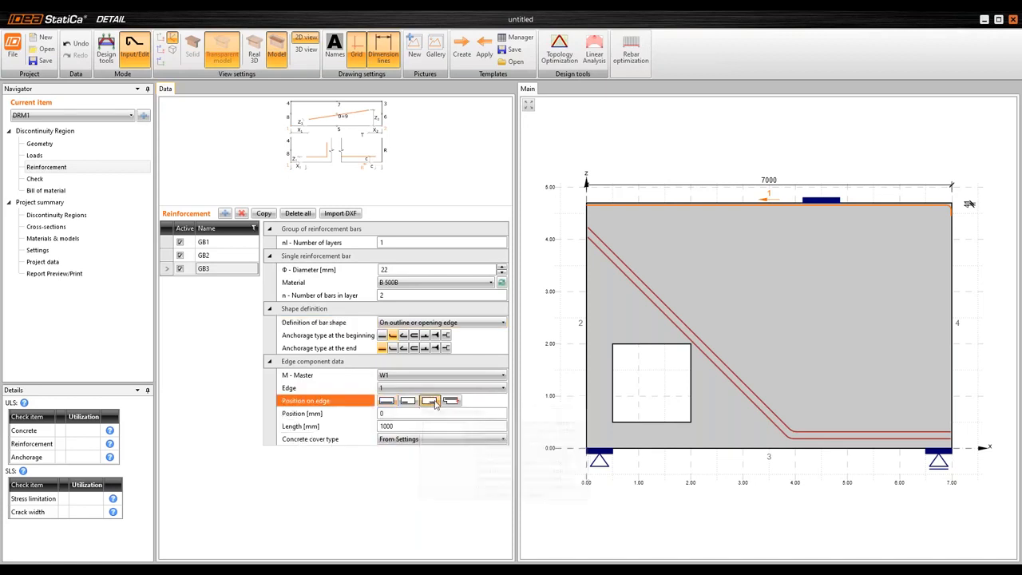
pyautogui.click(343, 416)
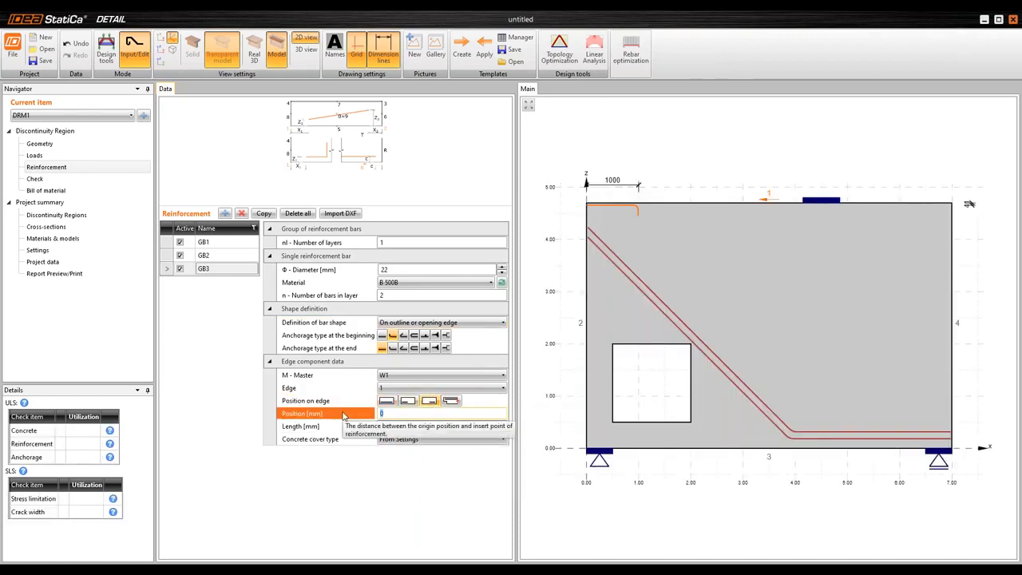
pyautogui.write('2030')
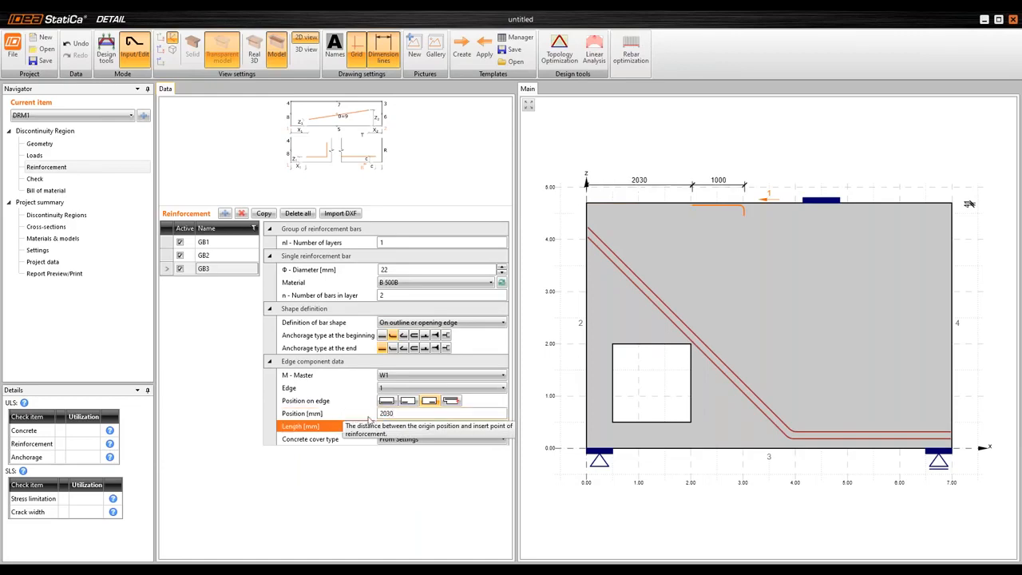
pyautogui.click(419, 427)
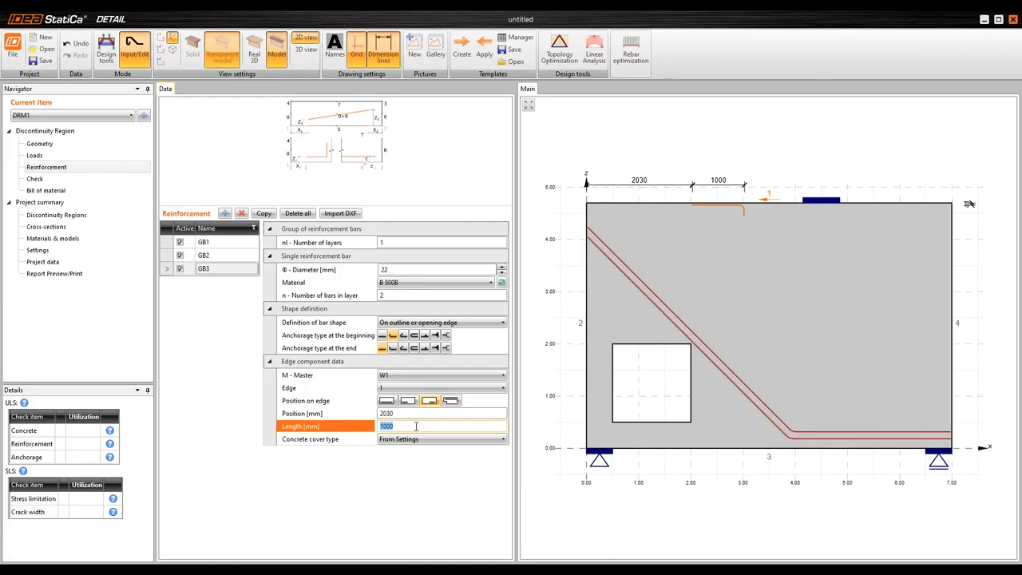
pyautogui.write('2470')
pyautogui.press('Tab')
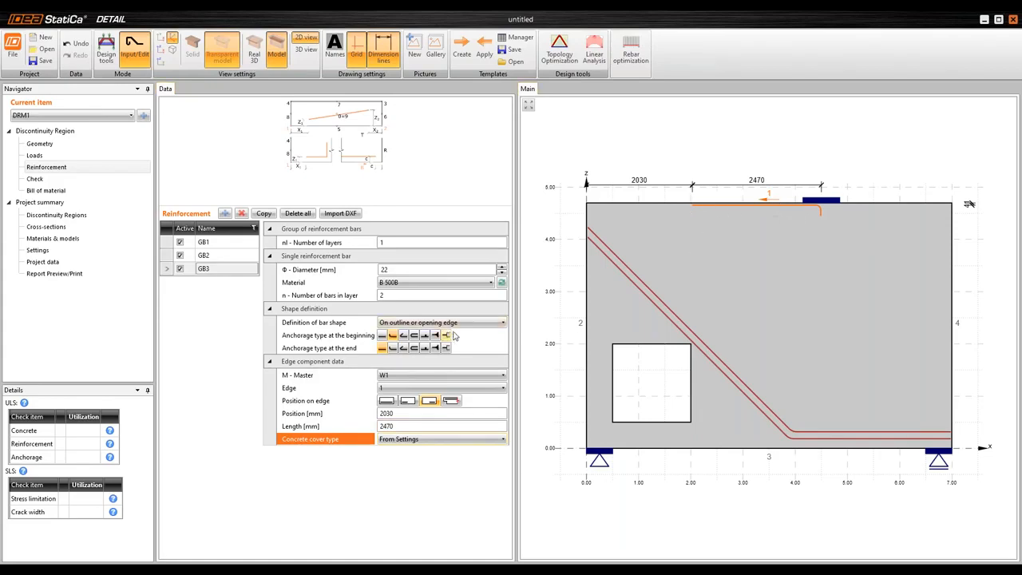
# Give the GB3 bars a straight, unhooked anchorage at the beginning and a user-defined concrete cover of 2850 mm
pyautogui.click(383, 336)
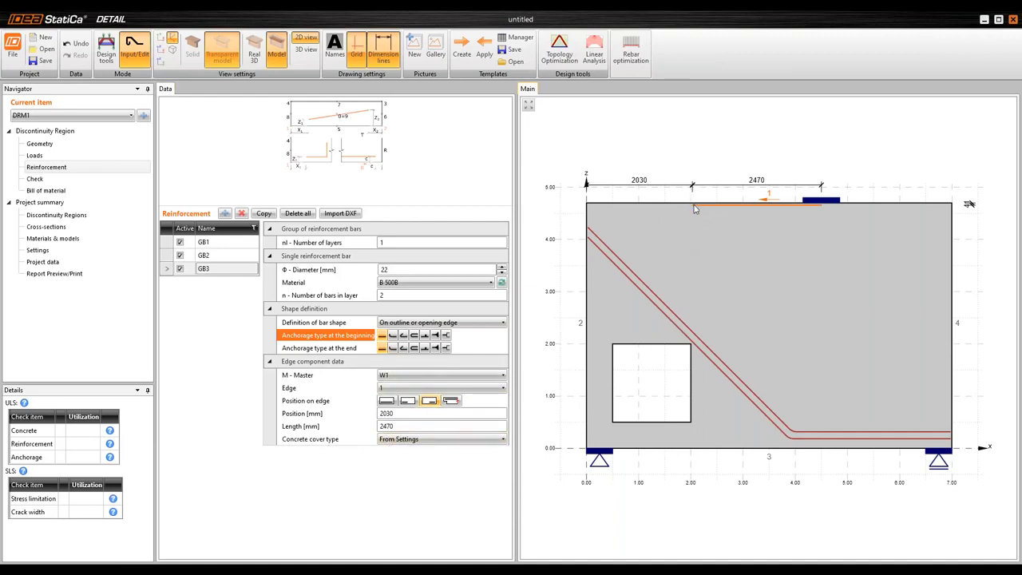
pyautogui.click(412, 442)
pyautogui.click(414, 466)
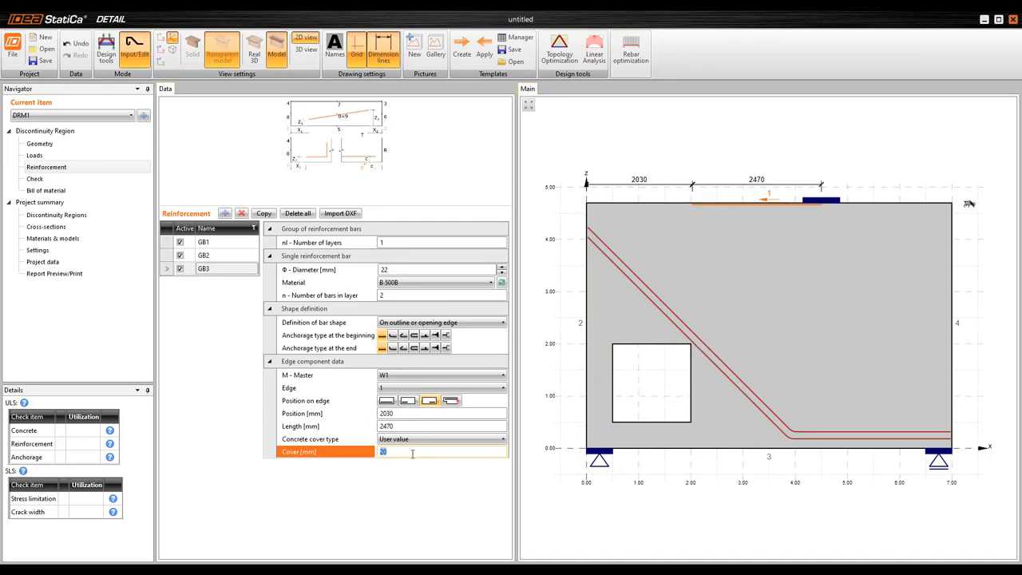
pyautogui.press('Tab')
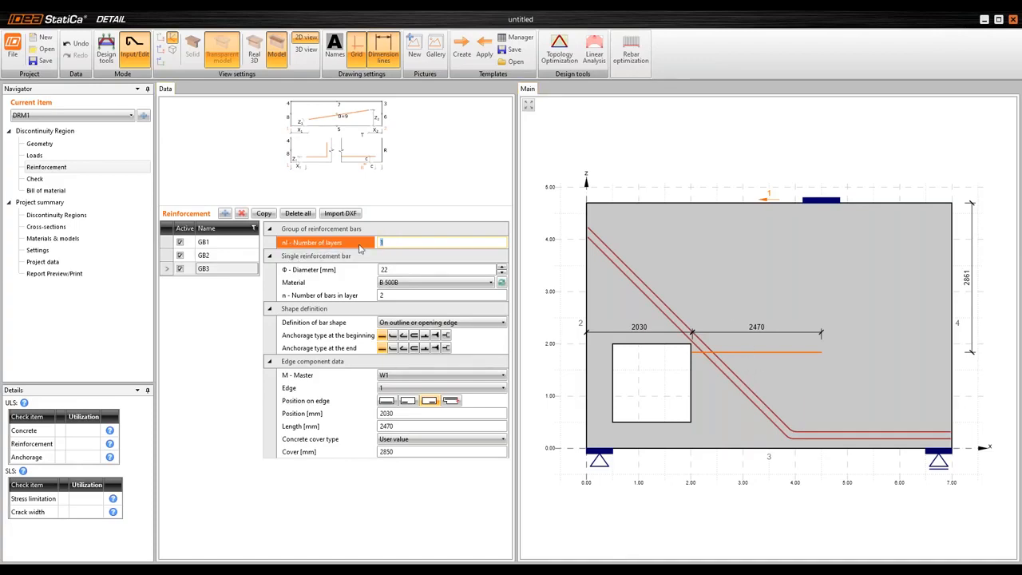
# Set GB3 to 5 layers at a distance of 300 mm and its bar diameter to 13 mm
pyautogui.press('Tab')
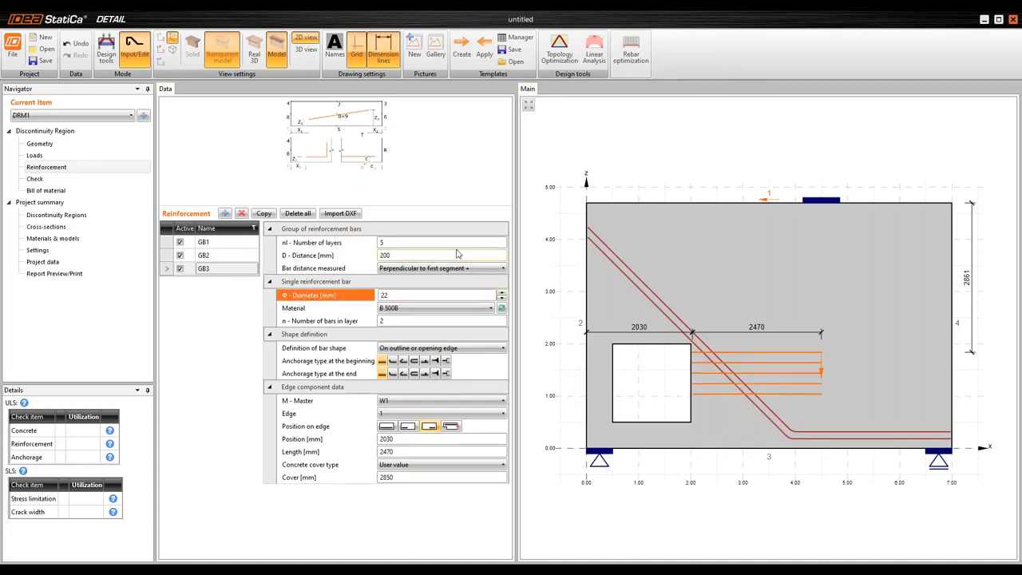
pyautogui.click(327, 256)
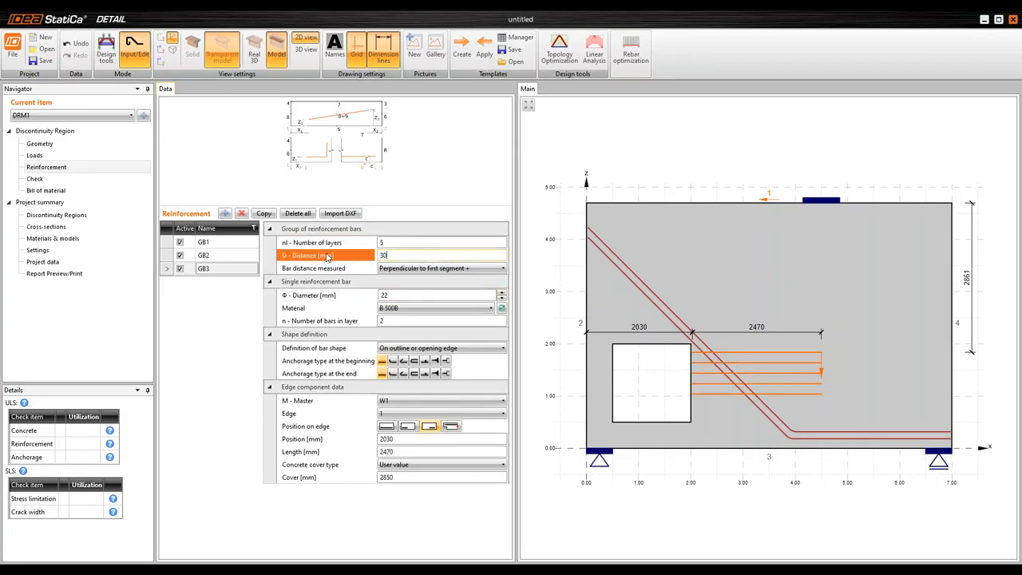
pyautogui.write('300')
pyautogui.press('Tab')
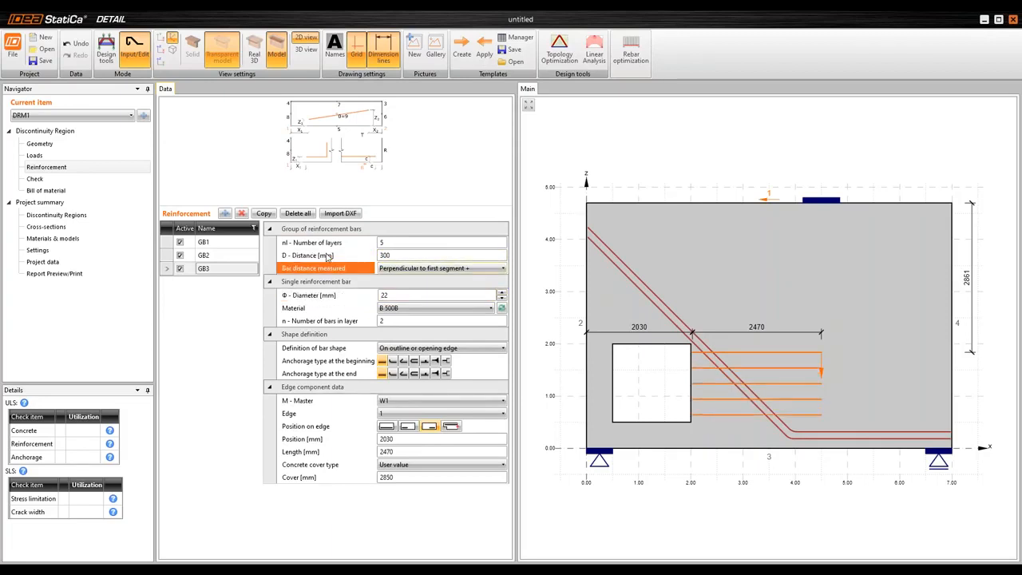
pyautogui.press('Tab')
pyautogui.write('13')
pyautogui.press('Tab')
pyautogui.press('Tab')
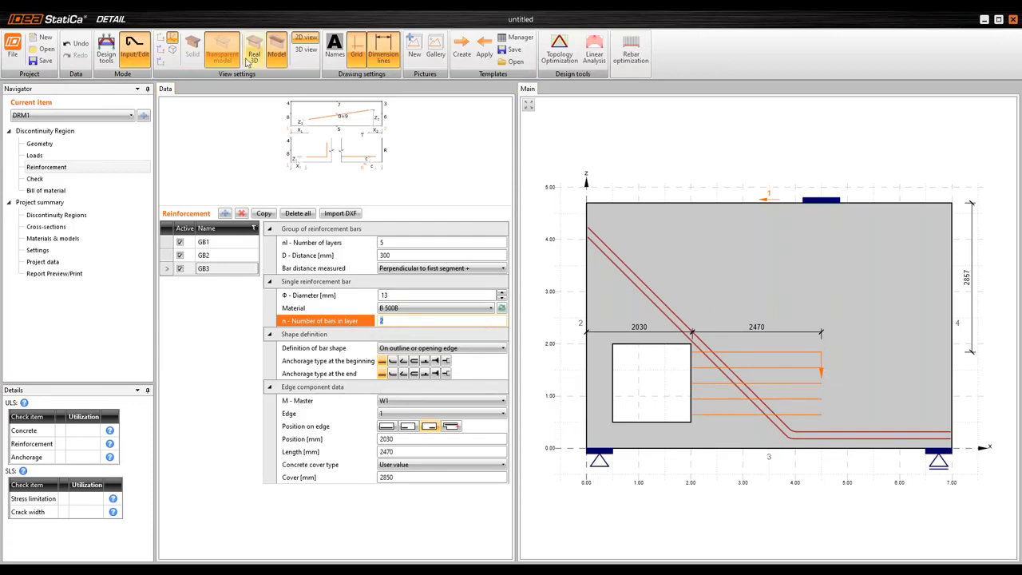
# Inspect the GB3 layers beside the opening in the real 3D view and return to the 2D model view
pyautogui.click(261, 58)
pyautogui.scroll(-3, 786, 292)
pyautogui.scroll(5, 776, 302)
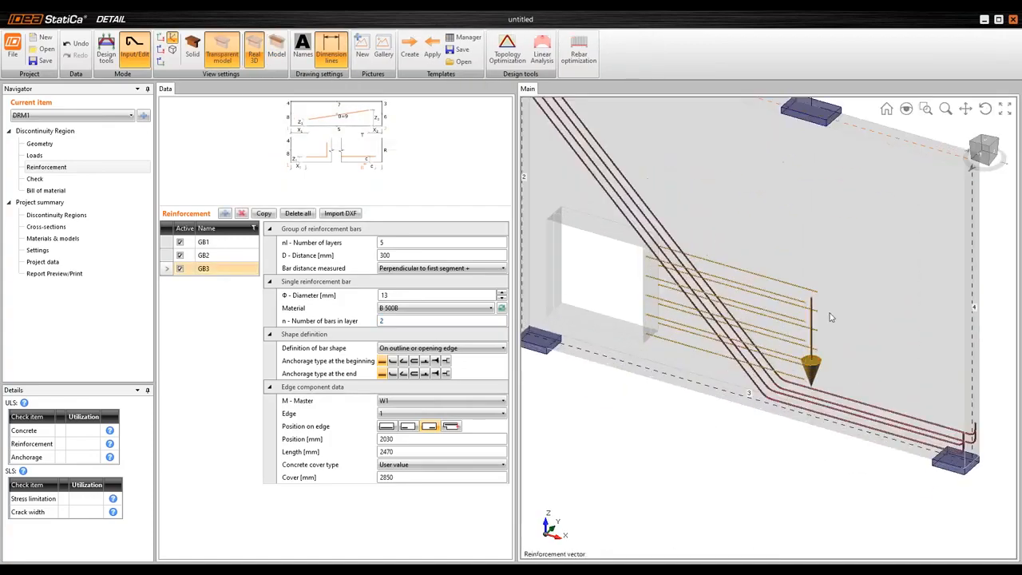
pyautogui.moveTo(832, 327); pyautogui.dragTo(841, 285)
pyautogui.scroll(5, 794, 309)
pyautogui.scroll(-5, 833, 316)
pyautogui.click(279, 55)
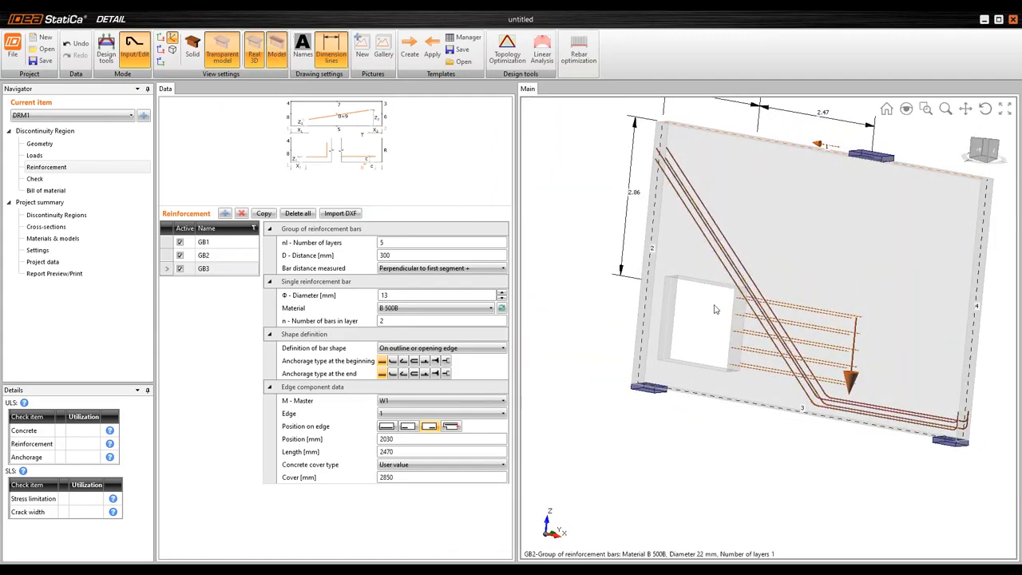
pyautogui.click(211, 269)
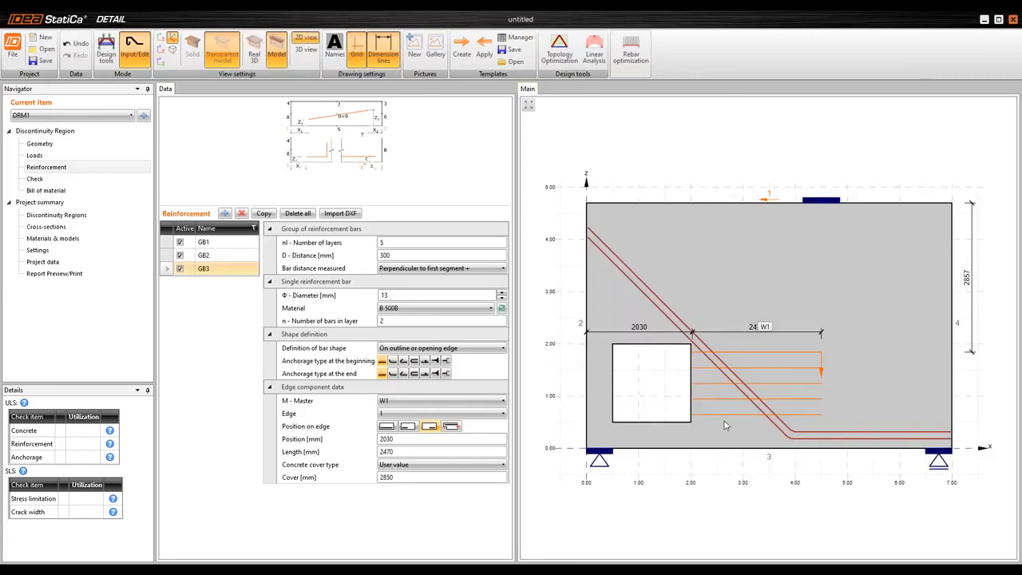
# Switch to the Deep beam with large hole - material and calculate project and widen its model view
pyautogui.moveTo(508, 571)
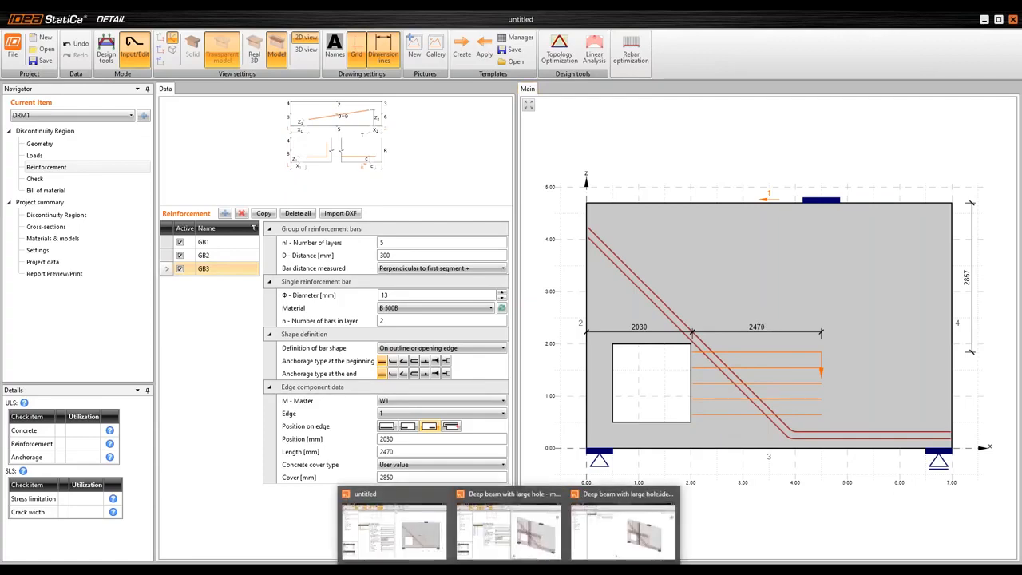
pyautogui.click(509, 527)
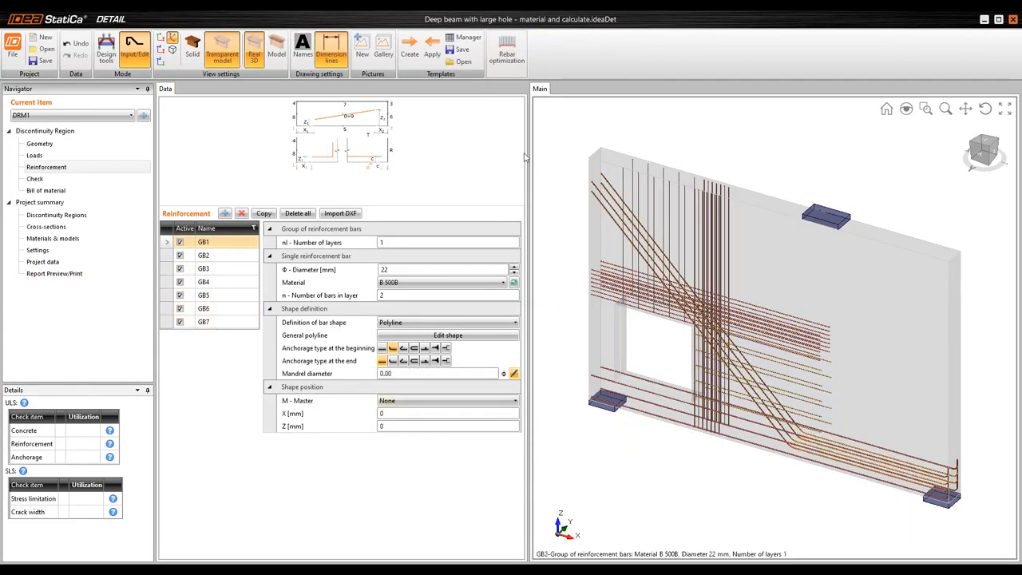
pyautogui.moveTo(529, 151); pyautogui.dragTo(424, 152)
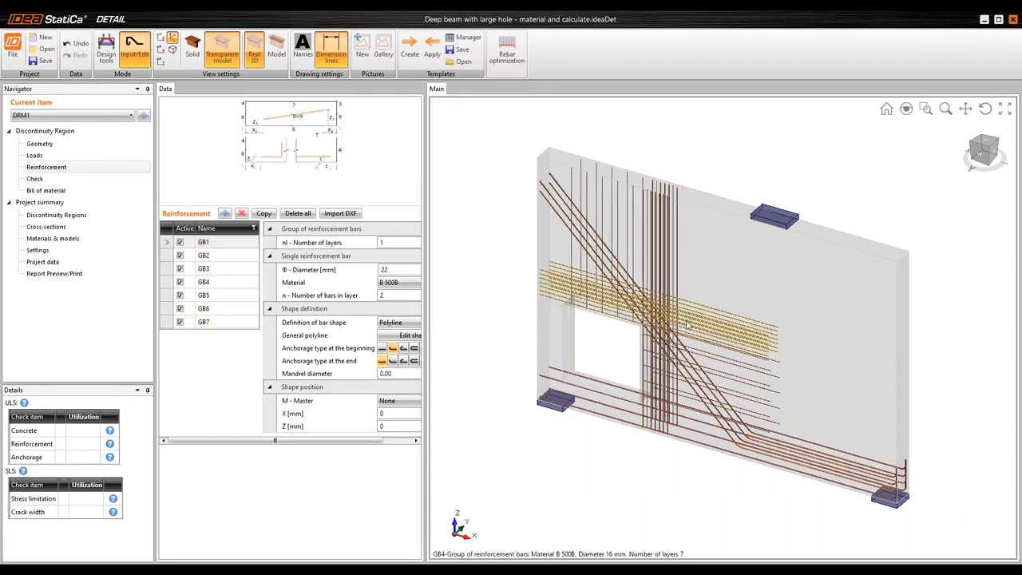
# Examine the complete reinforcement layout around the opening from several 3D angles and in the 2D model view
pyautogui.moveTo(762, 340)
pyautogui.mouseDown()
pyautogui.moveTo(775, 285)
pyautogui.moveTo(741, 319)
pyautogui.moveTo(782, 308)
pyautogui.moveTo(787, 326)
pyautogui.moveTo(766, 321)
pyautogui.mouseUp()
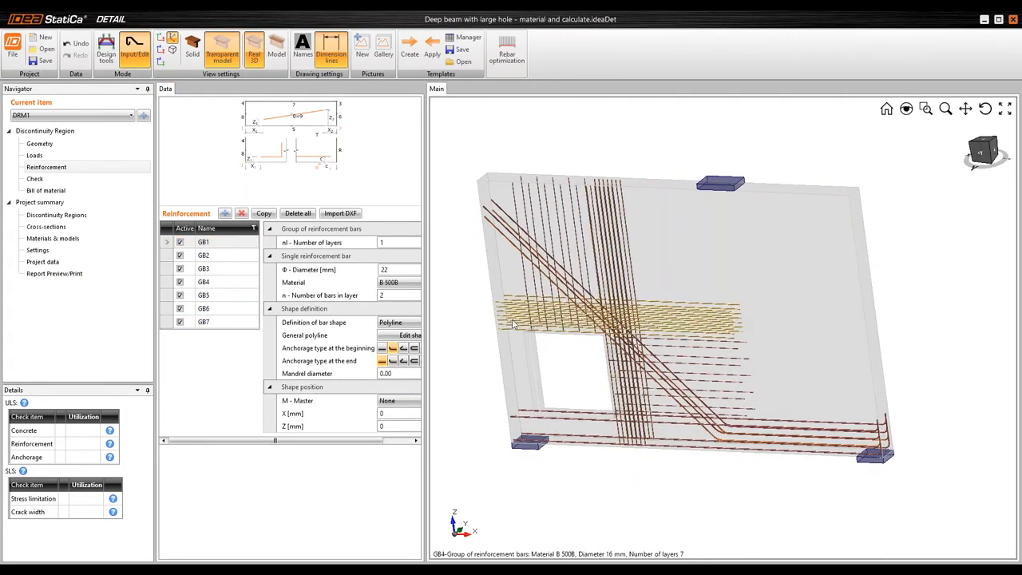
pyautogui.moveTo(612, 391); pyautogui.dragTo(781, 347)
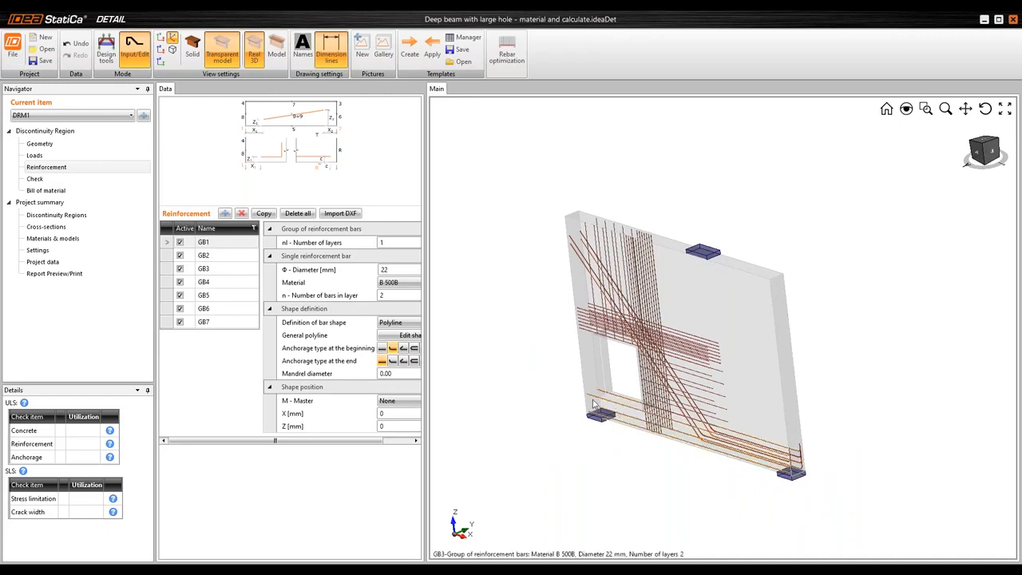
pyautogui.click(279, 61)
pyautogui.scroll(-1, 664, 317)
pyautogui.scroll(1, 713, 365)
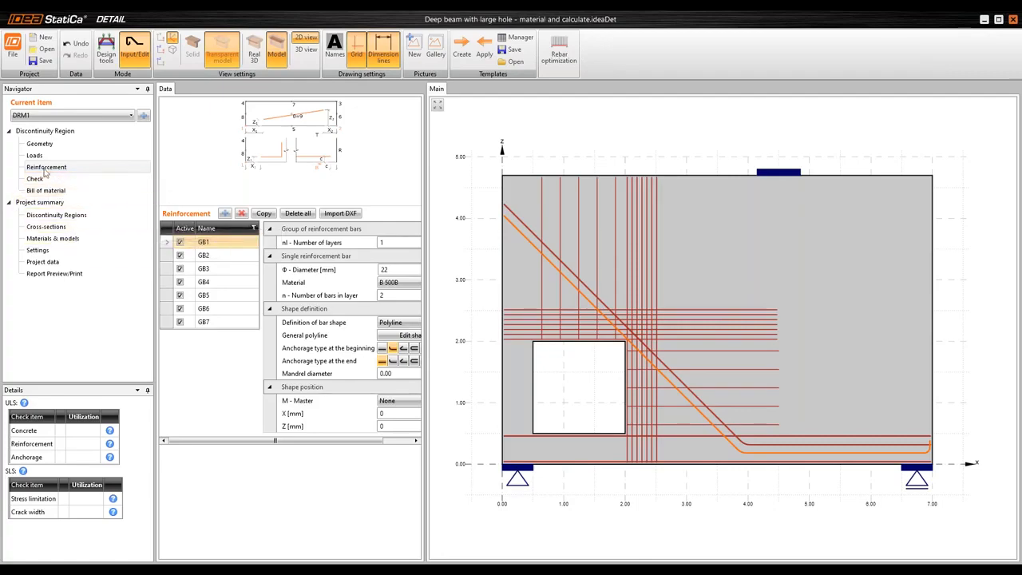
# Edit the C25/30 concrete in the project's materials and set its fck to 25.5 MPa
pyautogui.click(56, 242)
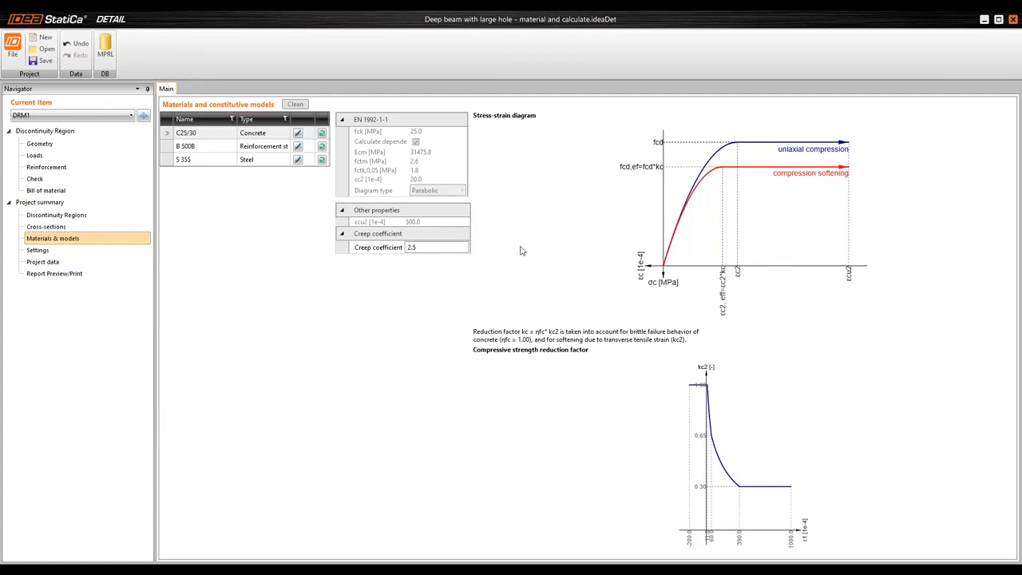
pyautogui.click(298, 134)
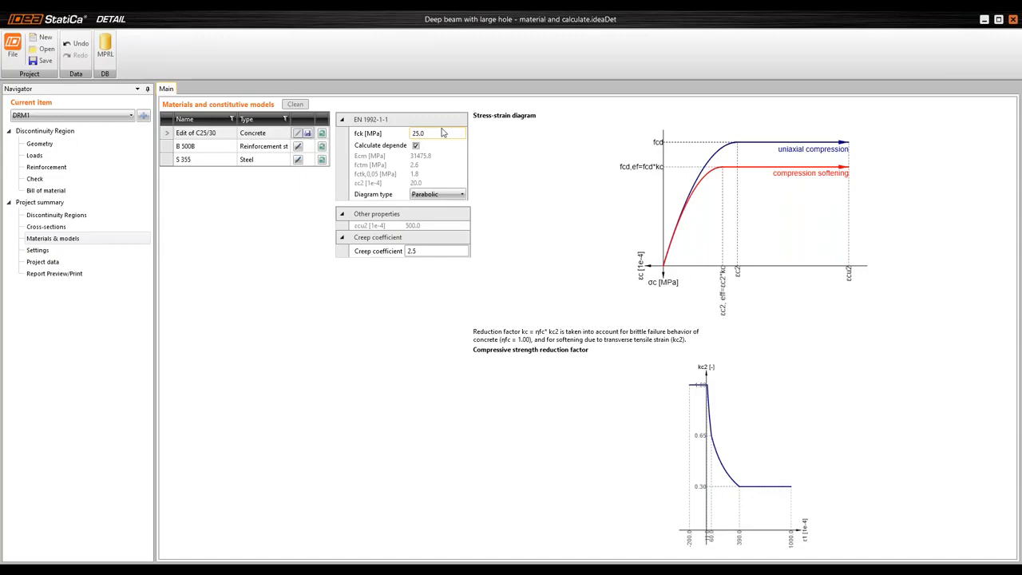
pyautogui.click(394, 135)
pyautogui.write('25')
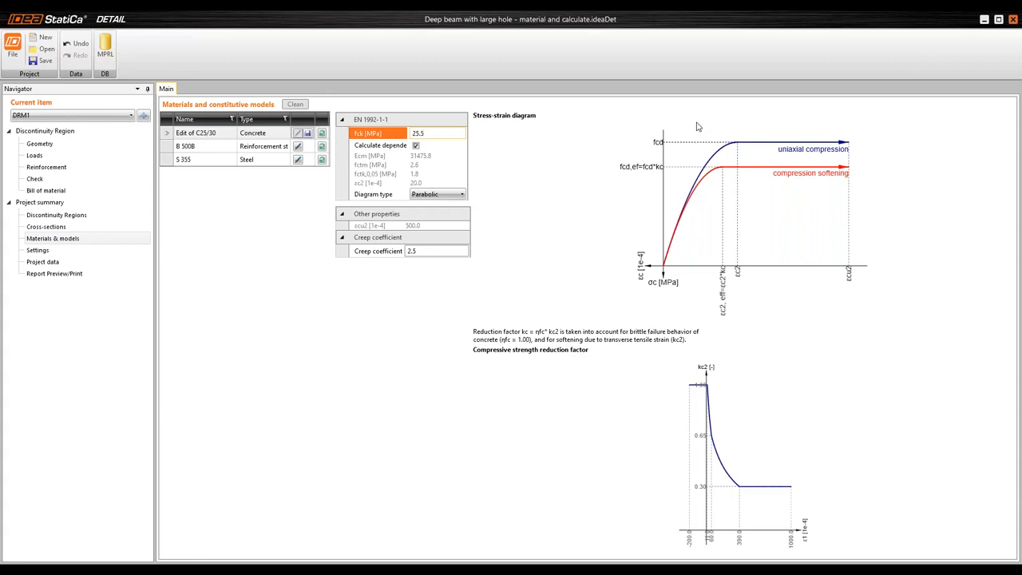
pyautogui.press('Tab')
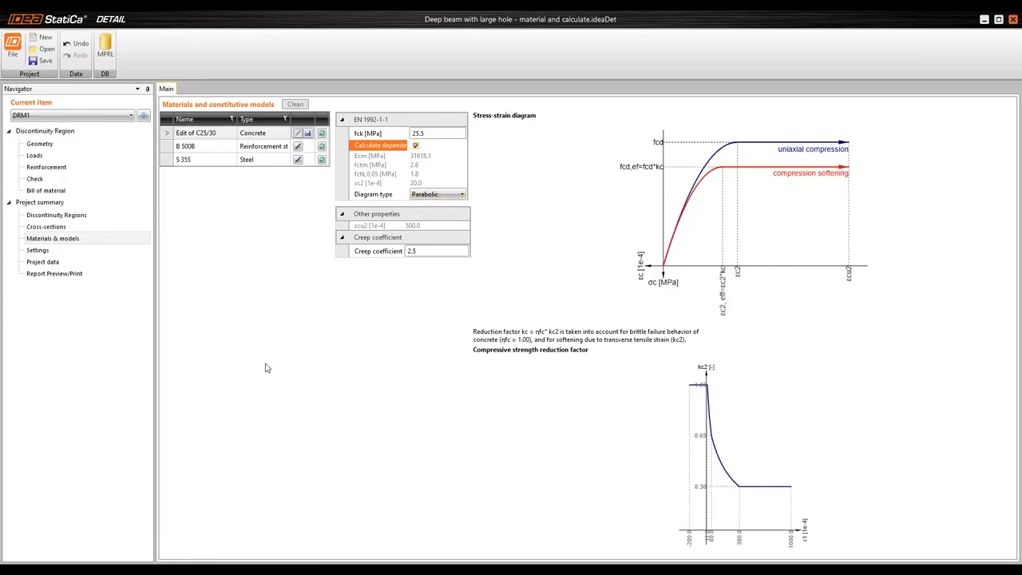
# Open the check of the discontinuity region
pyautogui.click(44, 182)
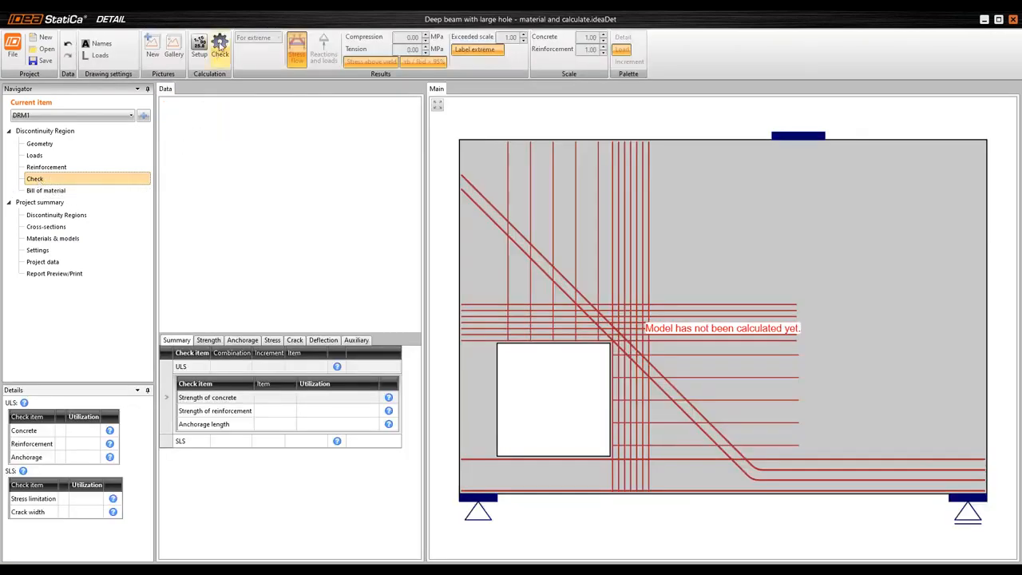
pyautogui.click(219, 54)
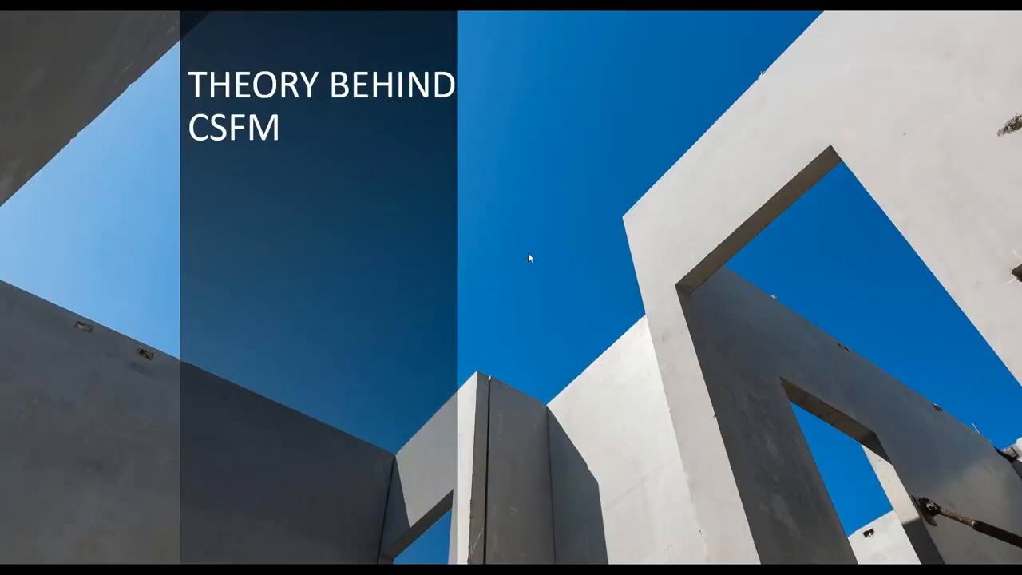
pyautogui.click(568, 363)
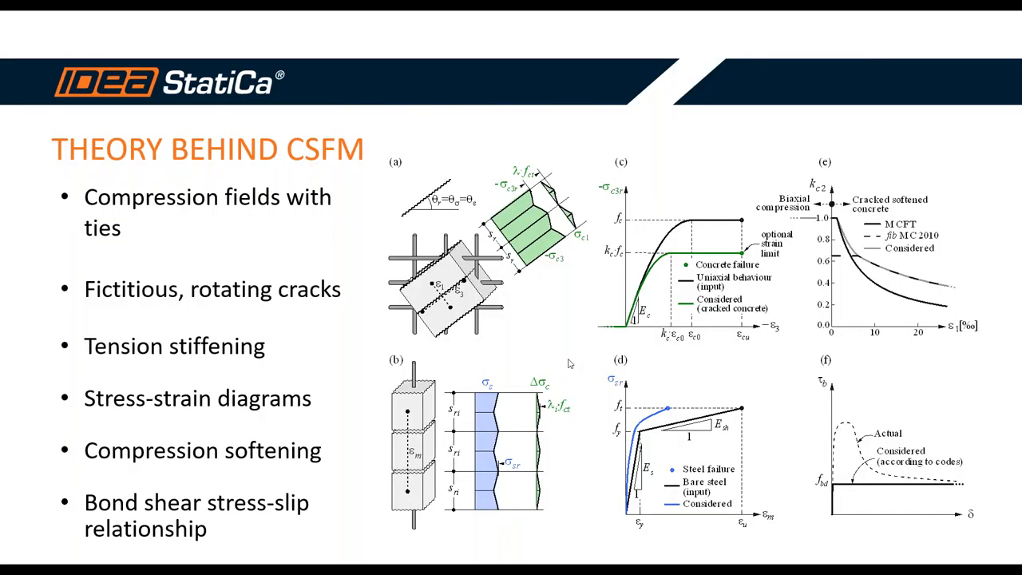
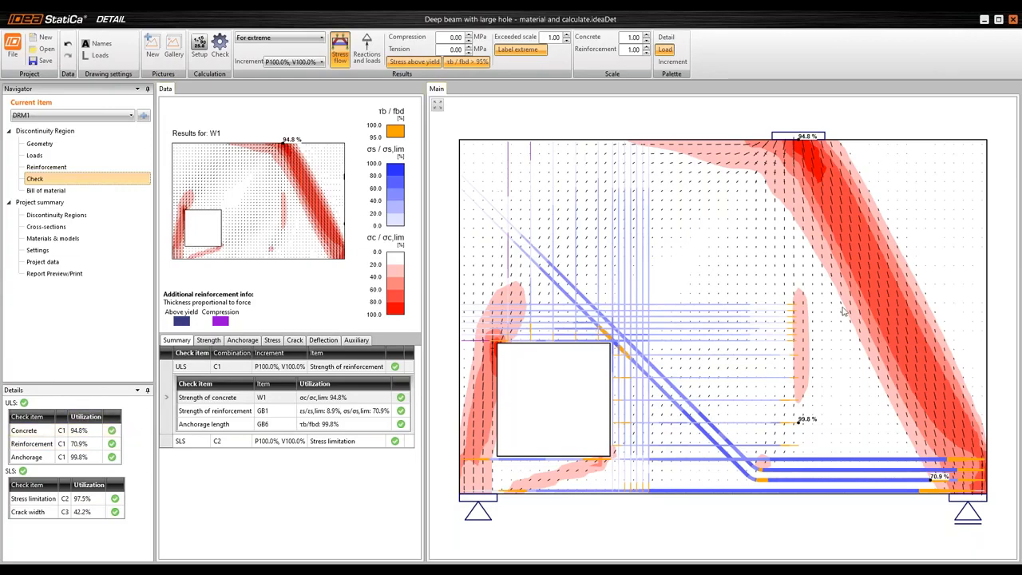
# Review the ULS and SLS utilizations in the check summary and expand the SLS stress limitation and crack width details
pyautogui.click(98, 433)
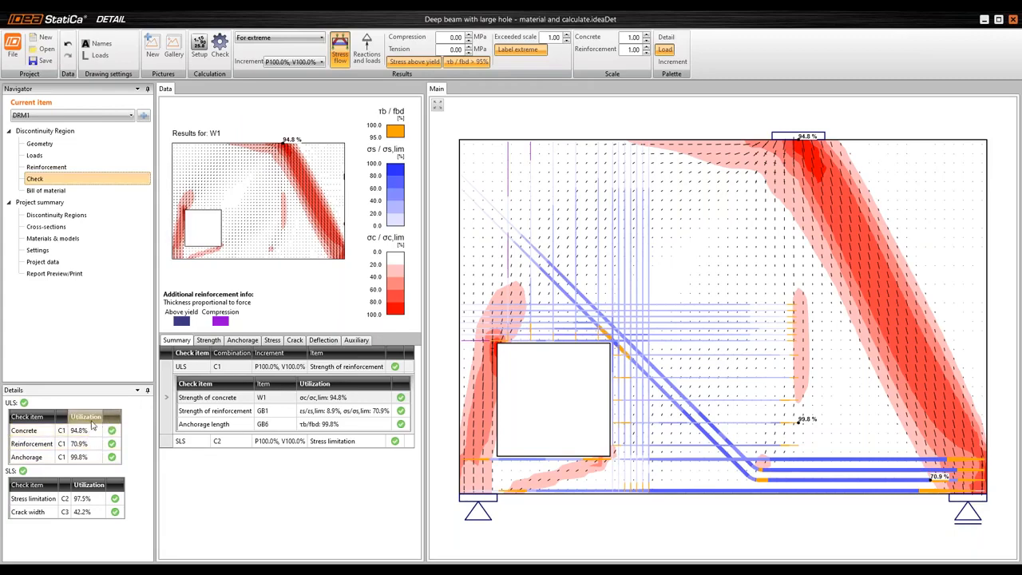
pyautogui.click(64, 499)
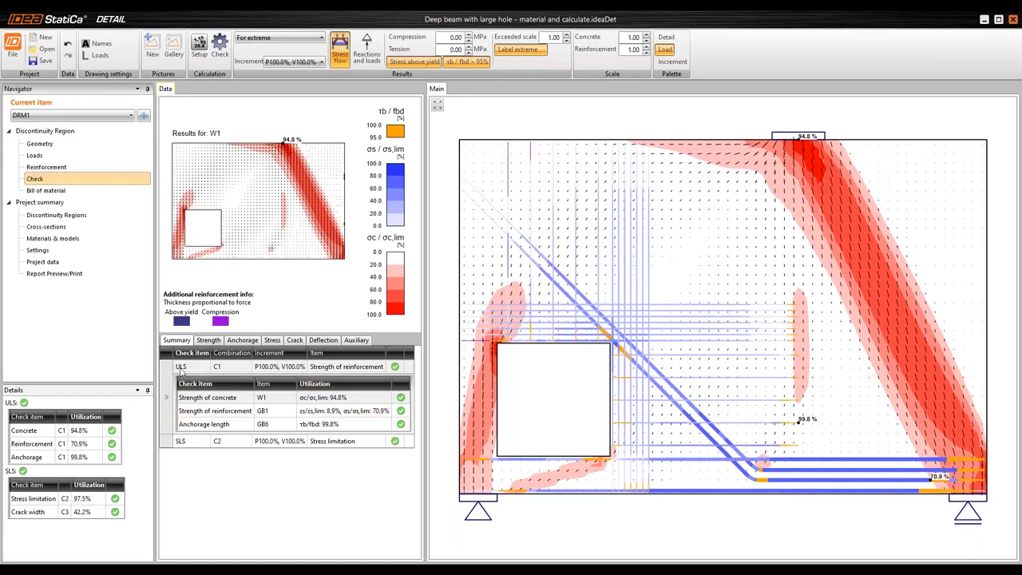
pyautogui.click(168, 444)
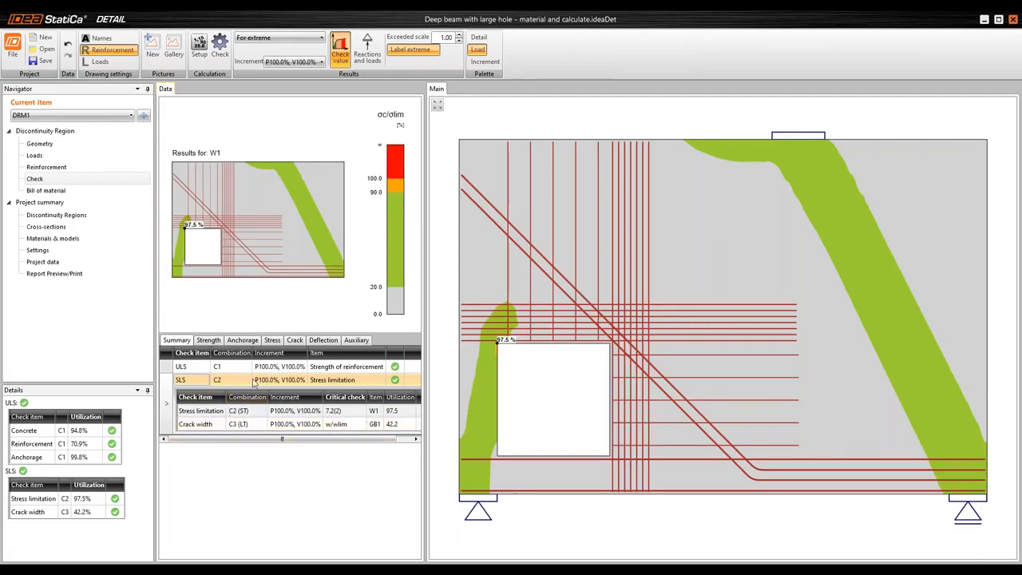
# Show the compressive concrete stress σc from the strength check with the reinforcement hidden and the finite element mesh drawn
pyautogui.click(208, 340)
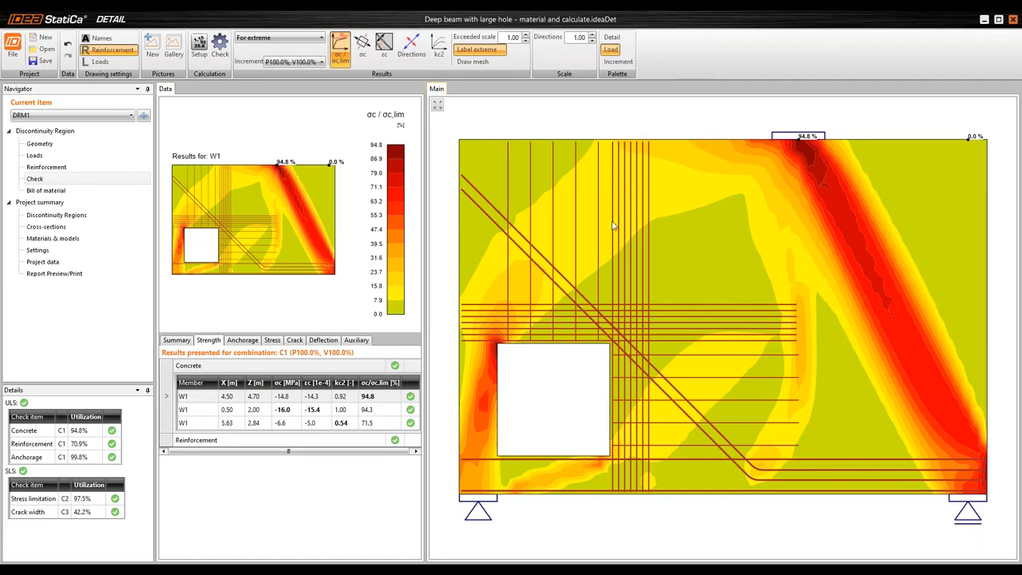
pyautogui.click(364, 58)
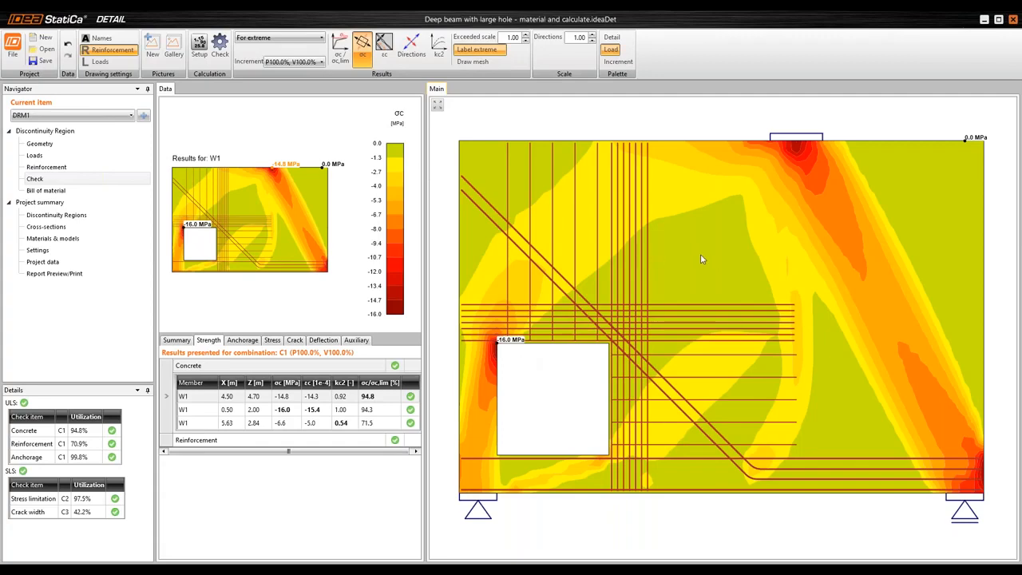
pyautogui.click(113, 49)
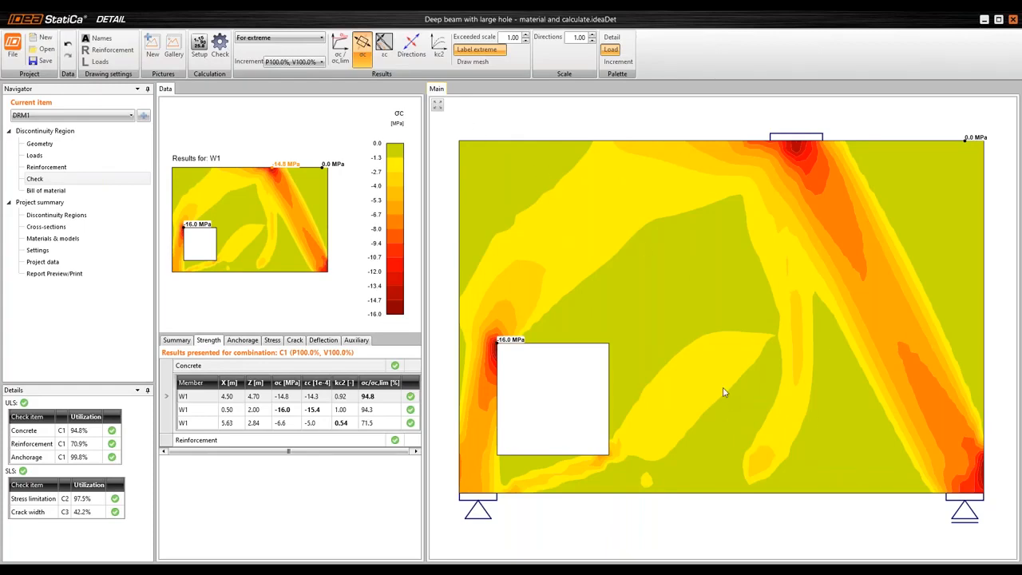
pyautogui.click(482, 64)
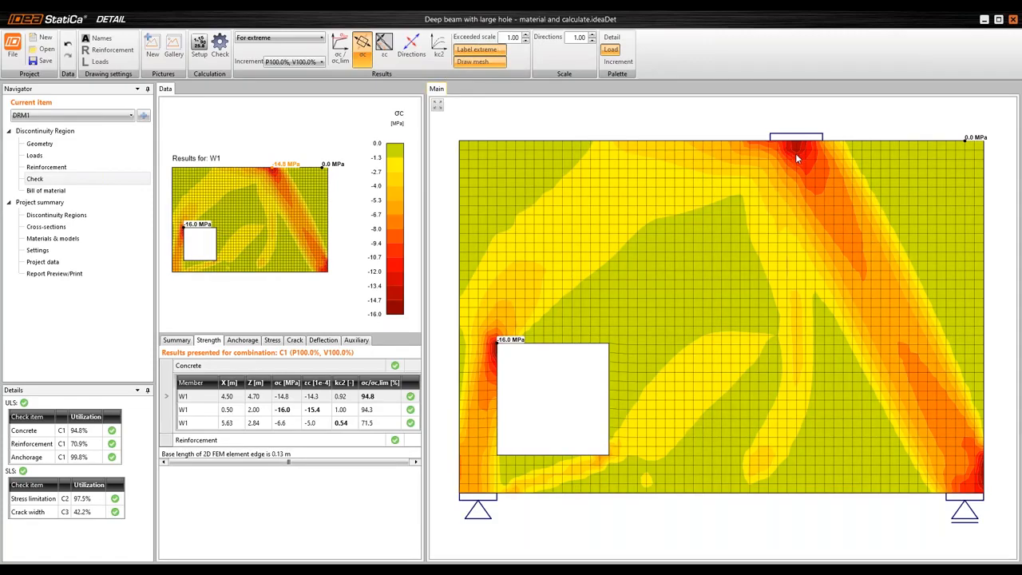
# Inspect the concrete stress near the load plate and across the wall, plus the εc strain and kc2 factor distributions
pyautogui.scroll(4, 795, 153)
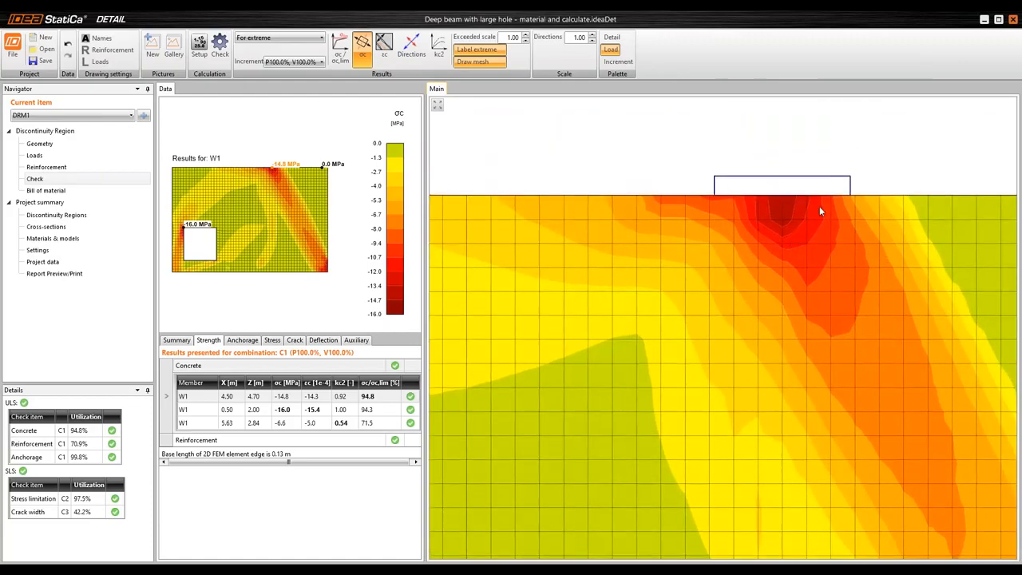
pyautogui.scroll(-5, 818, 206)
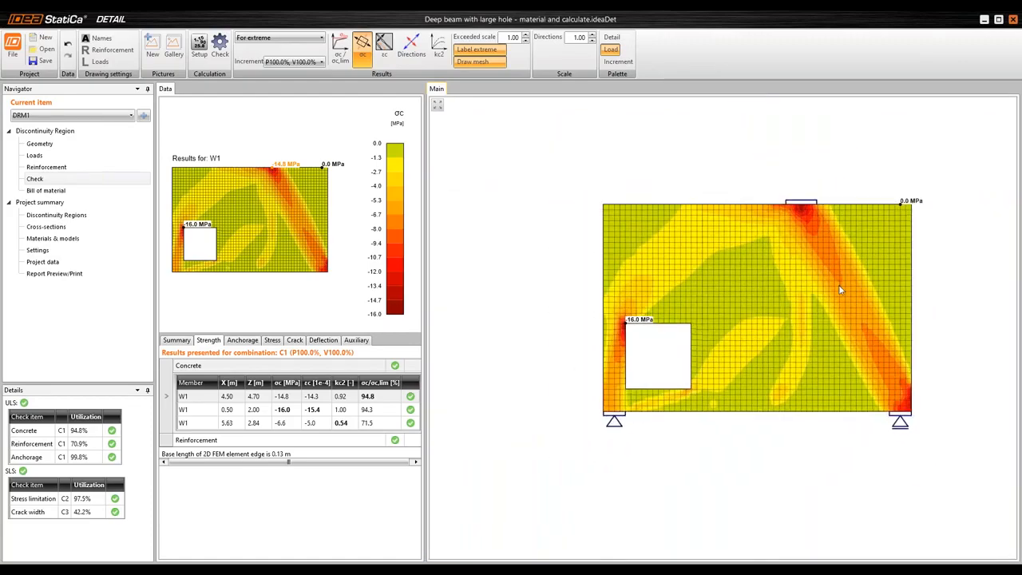
pyautogui.scroll(1, 840, 289)
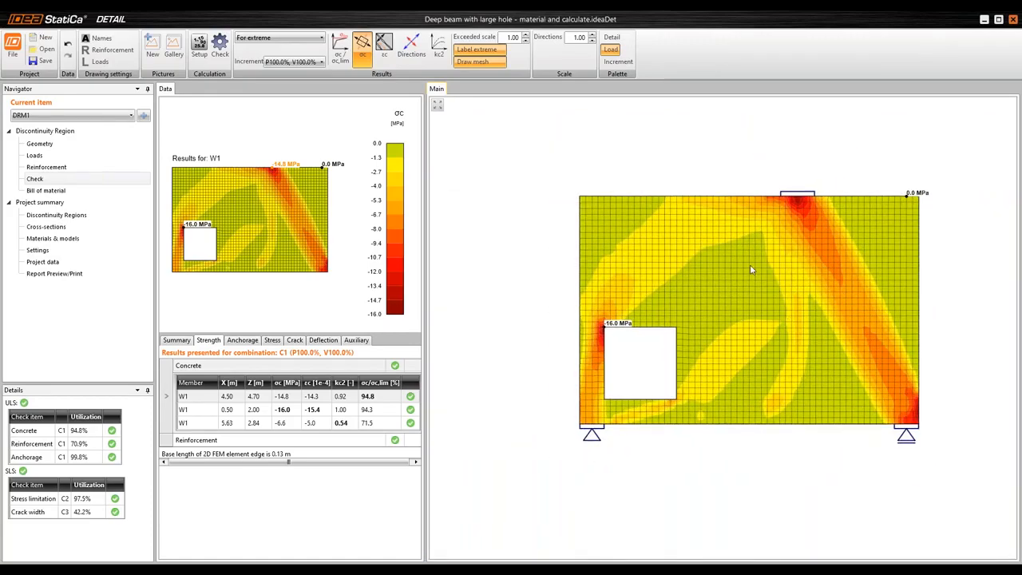
pyautogui.scroll(2, 749, 264)
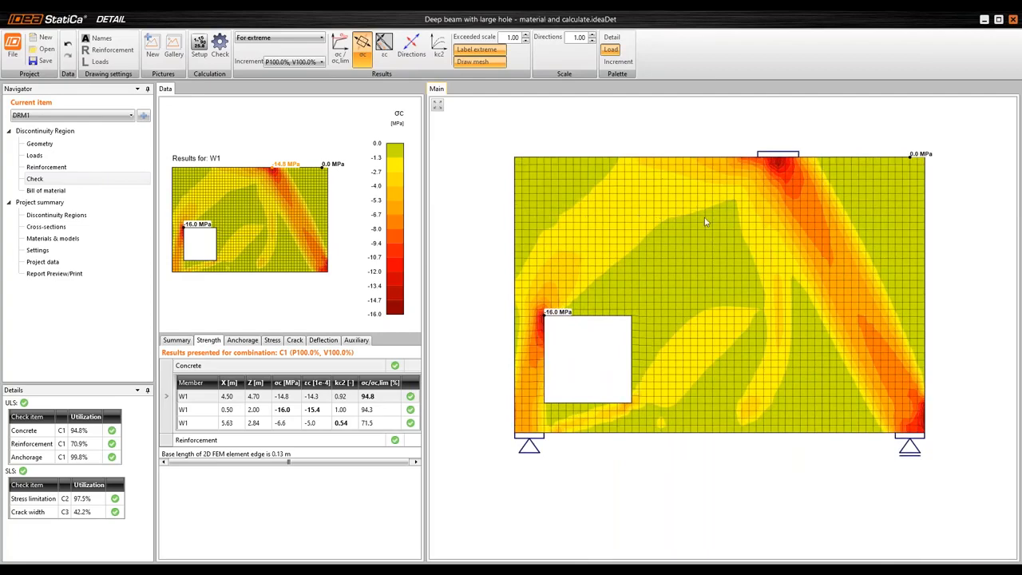
pyautogui.click(384, 45)
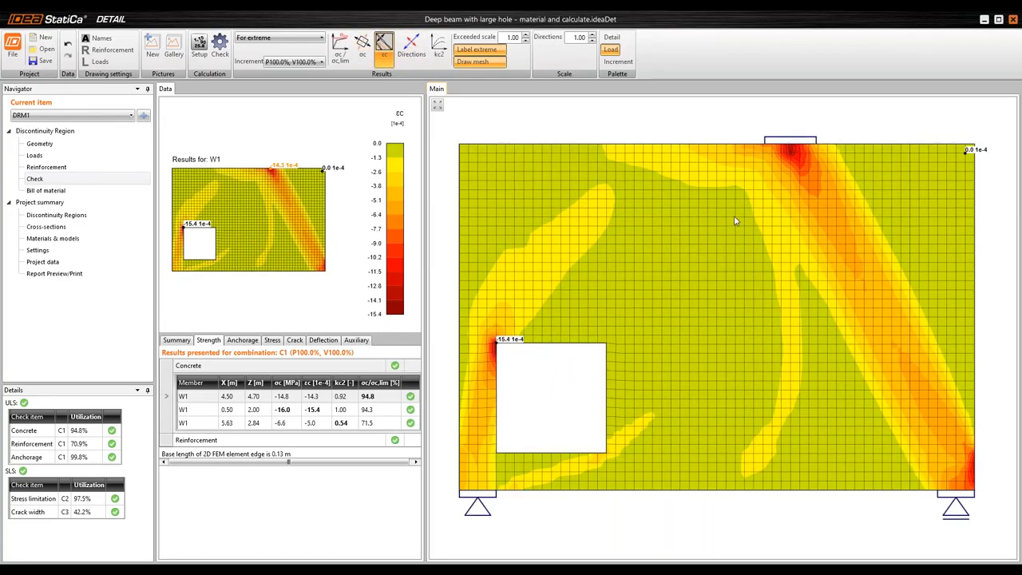
pyautogui.click(442, 50)
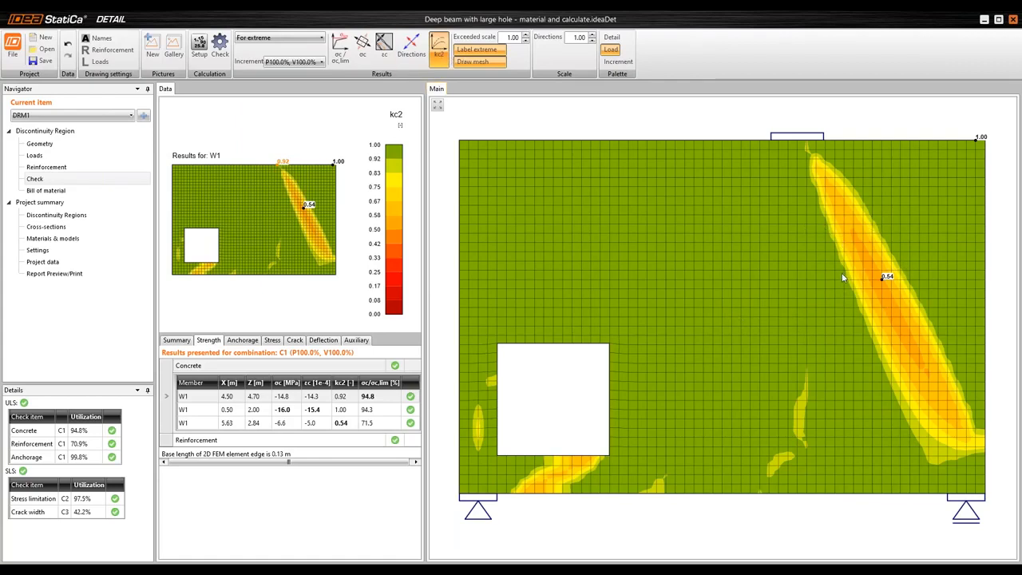
# Open the reinforcement strength results and view the σs/σs,lim ratio and the σs stress distribution along the bars
pyautogui.click(169, 441)
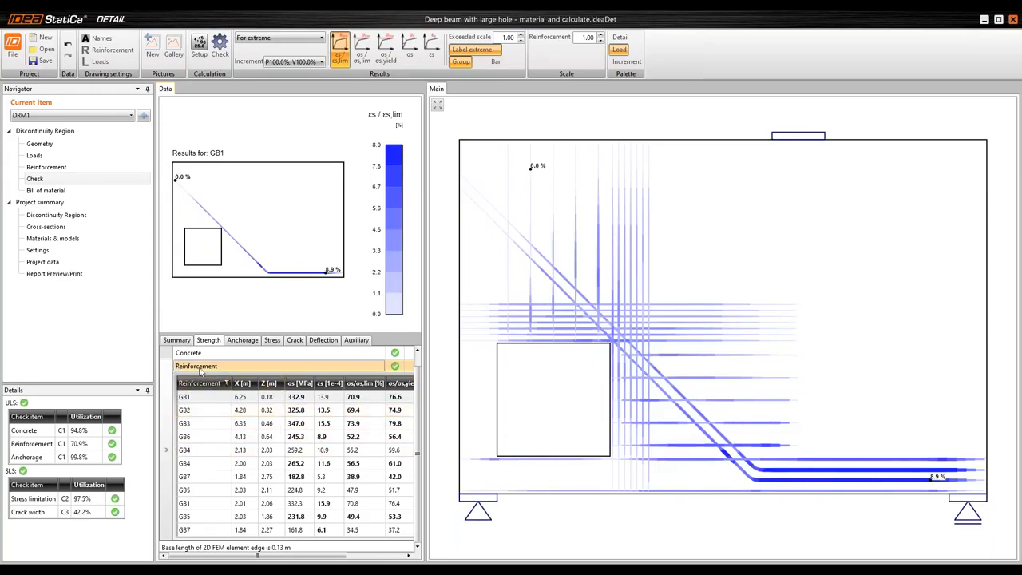
pyautogui.click(365, 61)
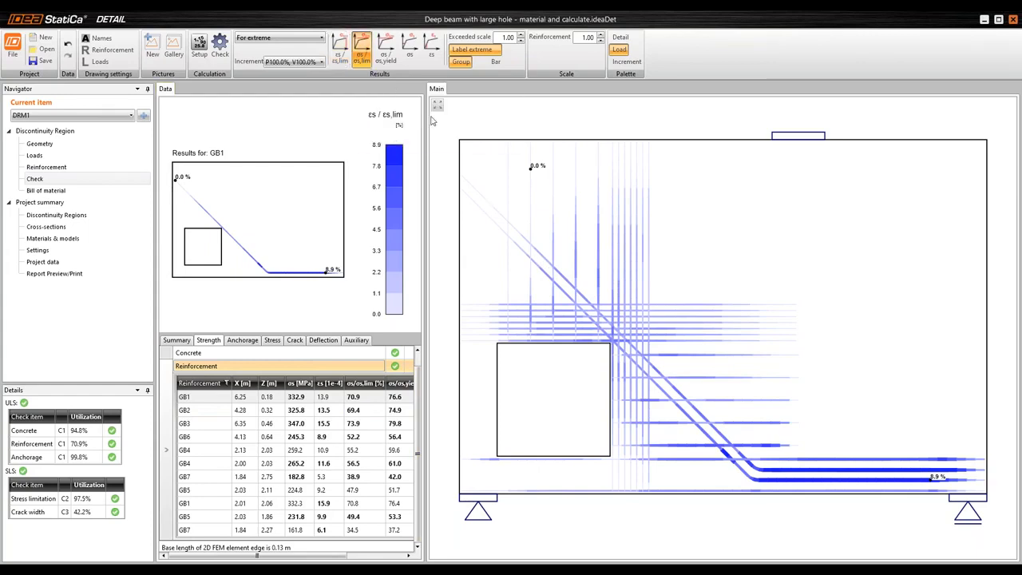
pyautogui.click(410, 61)
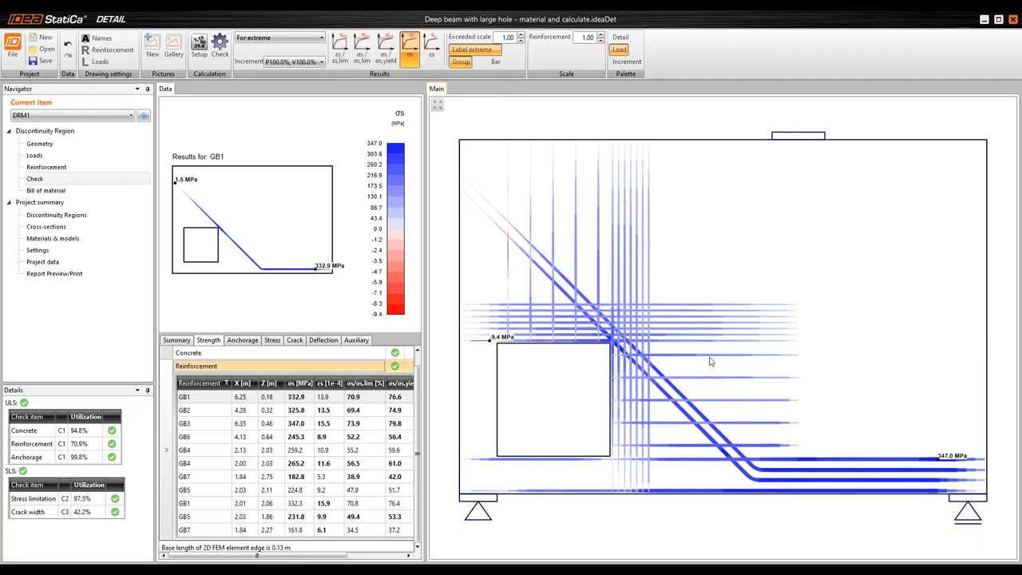
pyautogui.scroll(-1, 714, 363)
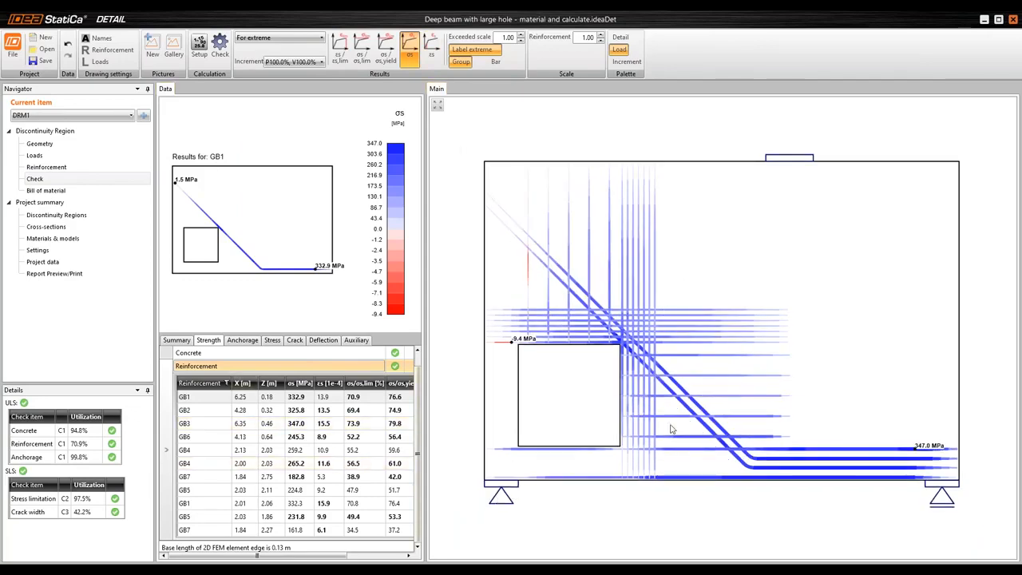
pyautogui.moveTo(926, 449)
# Go through the individual strength results of bar groups GB4, GB5 and GB7
pyautogui.click(204, 453)
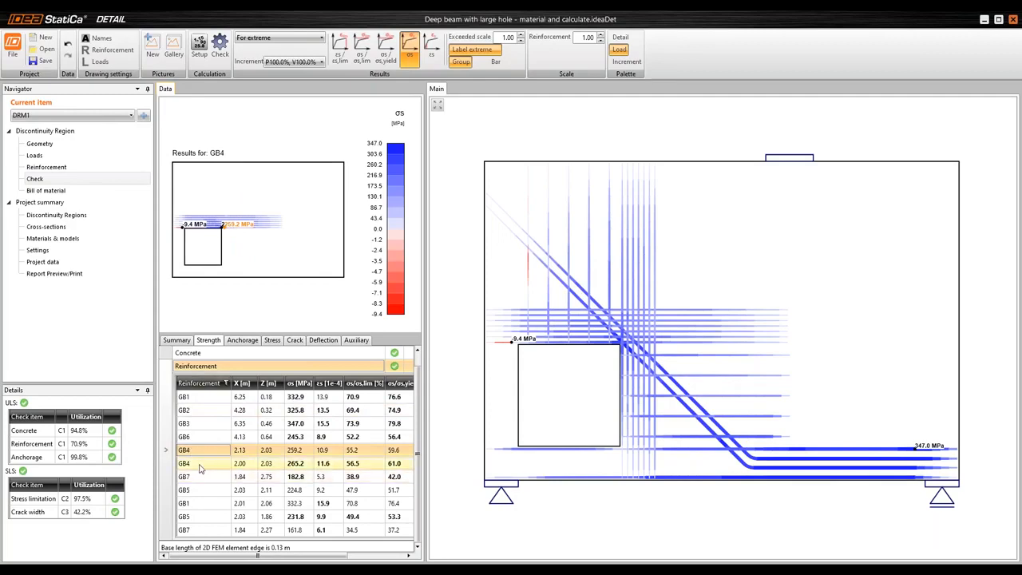
pyautogui.click(203, 490)
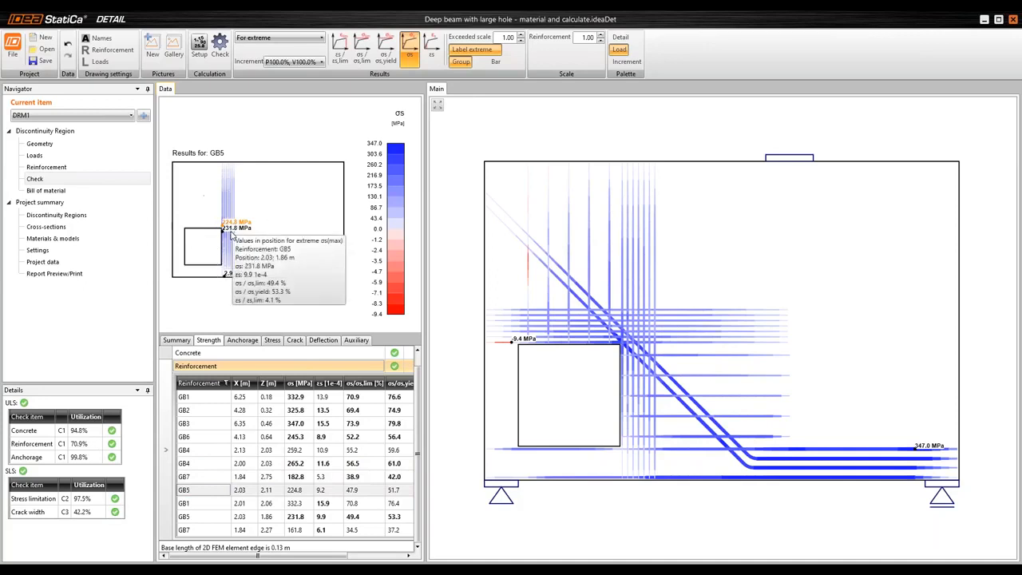
pyautogui.click(212, 518)
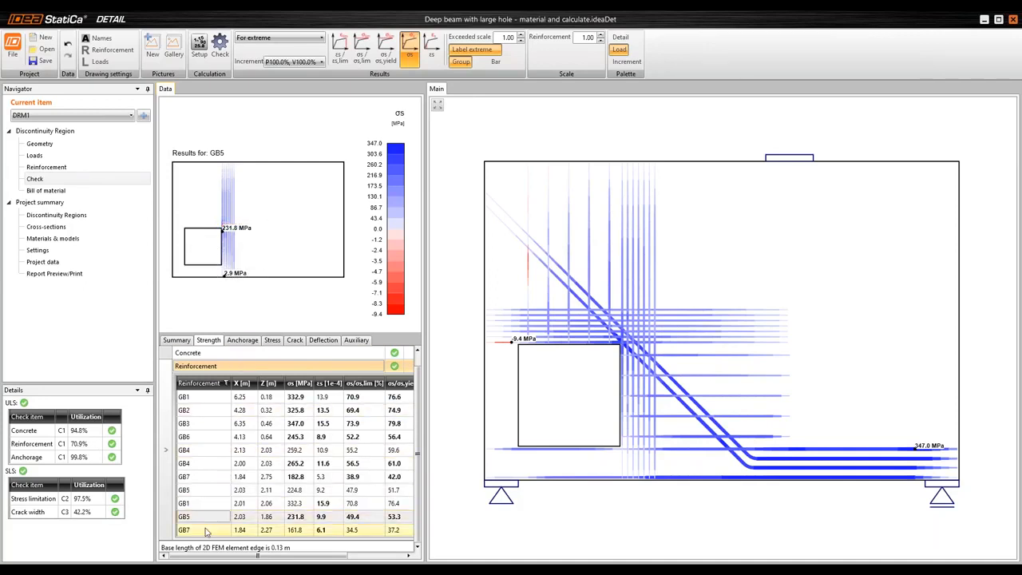
pyautogui.click(216, 530)
pyautogui.click(220, 462)
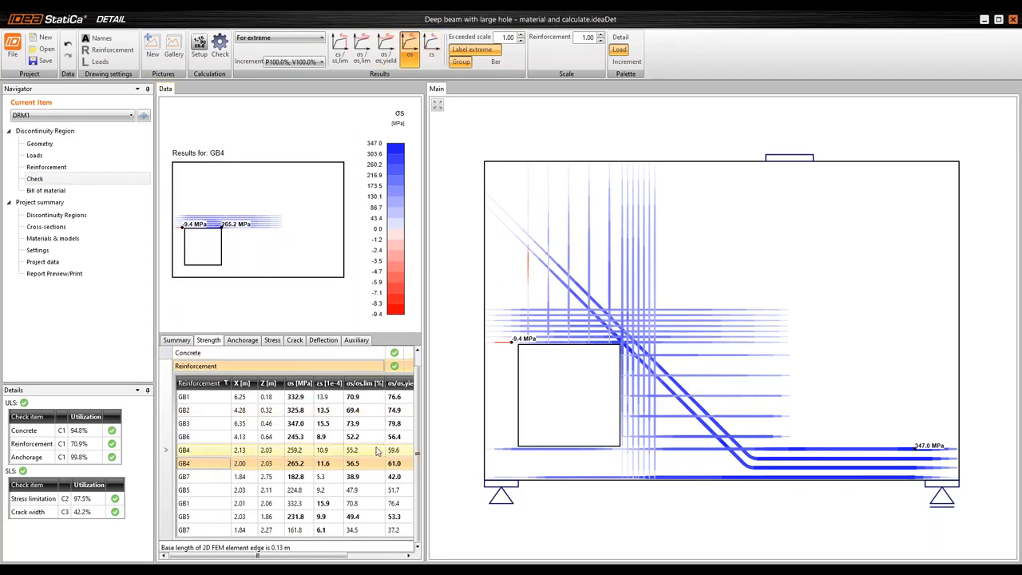
# Open the anchorage check and widen the results table to read its τb/fbd utilization column
pyautogui.click(244, 342)
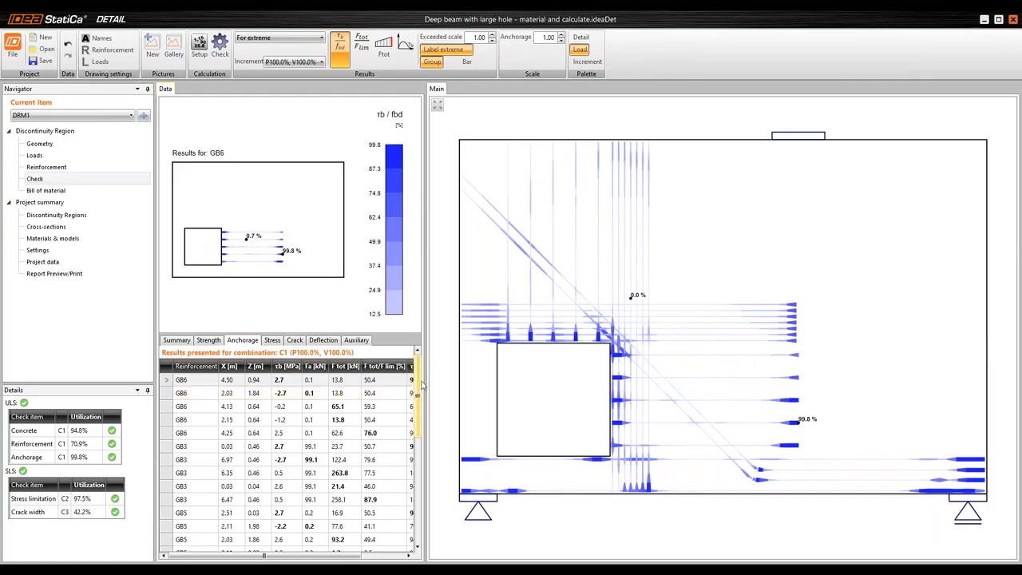
pyautogui.moveTo(423, 362); pyautogui.dragTo(464, 357)
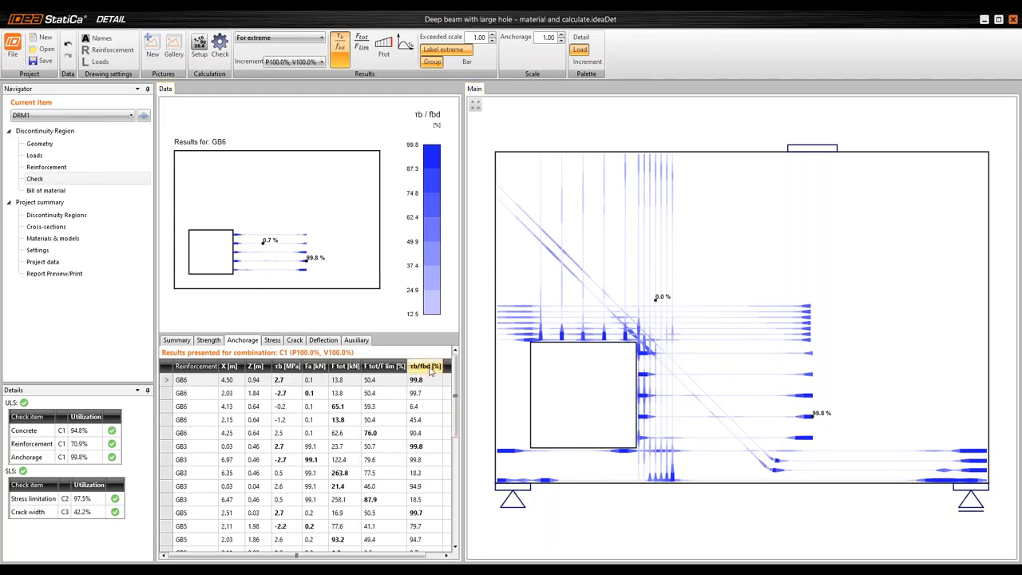
pyautogui.moveTo(431, 371)
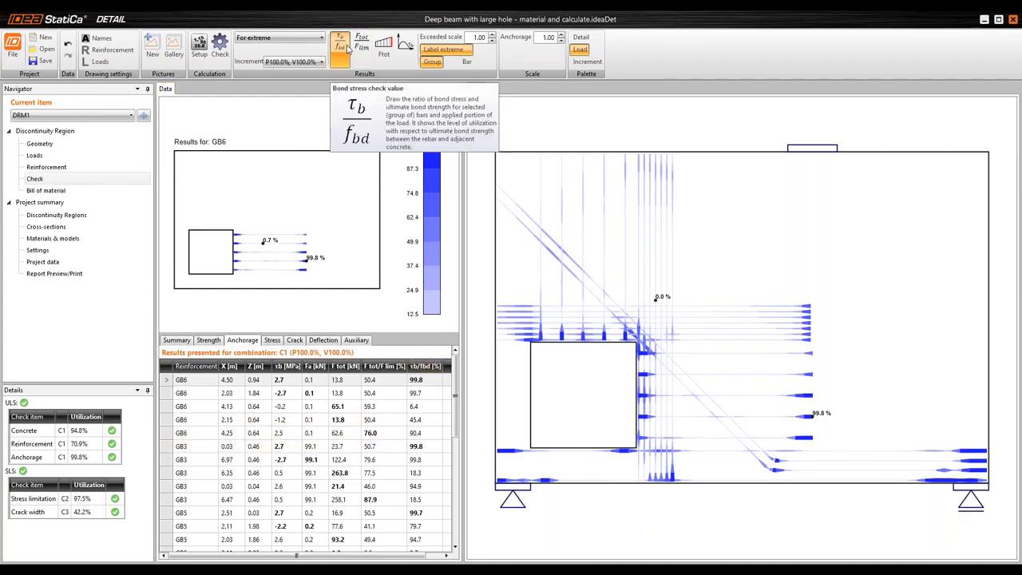
# View the anchorage force ratio Ftot/Flim, total force Ftot and bond stress τb, and widen the table to include the check status
pyautogui.click(363, 48)
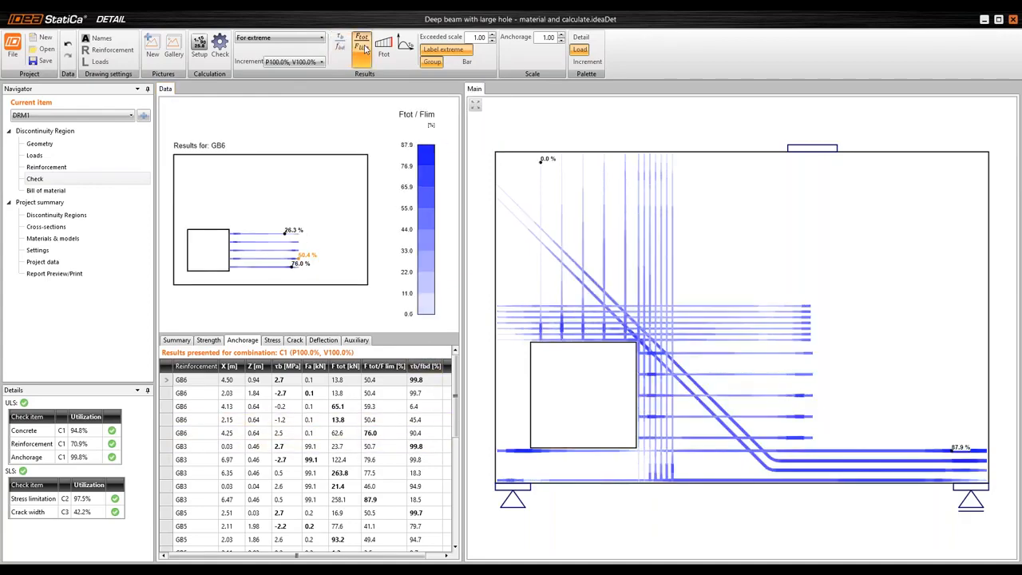
pyautogui.click(384, 53)
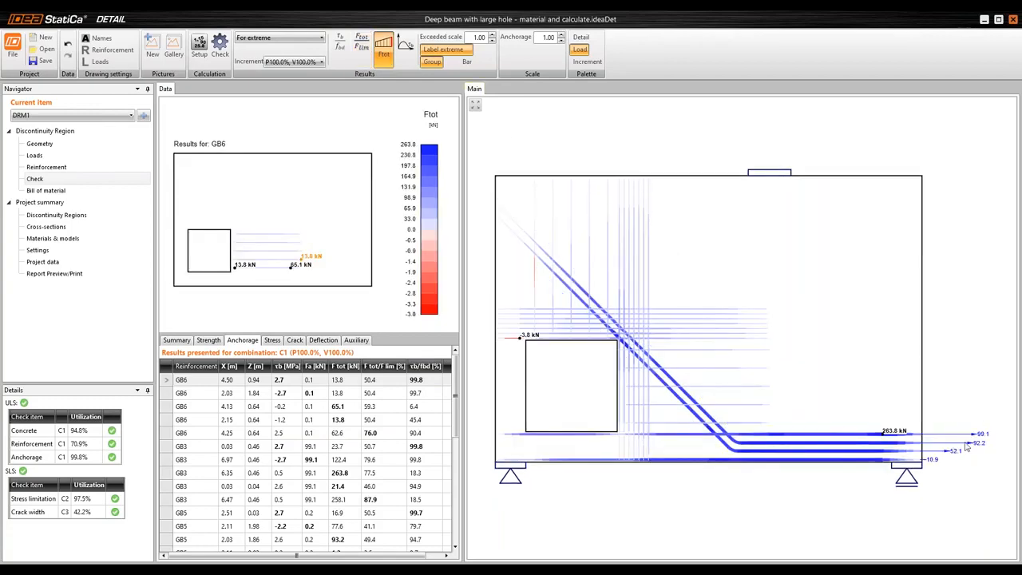
pyautogui.click(405, 51)
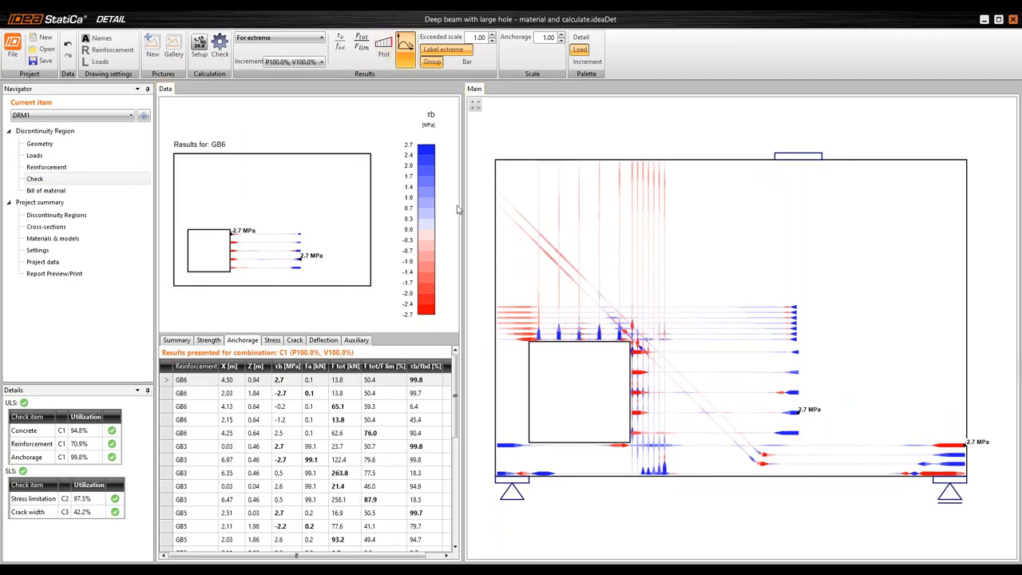
pyautogui.moveTo(461, 205); pyautogui.dragTo(503, 209)
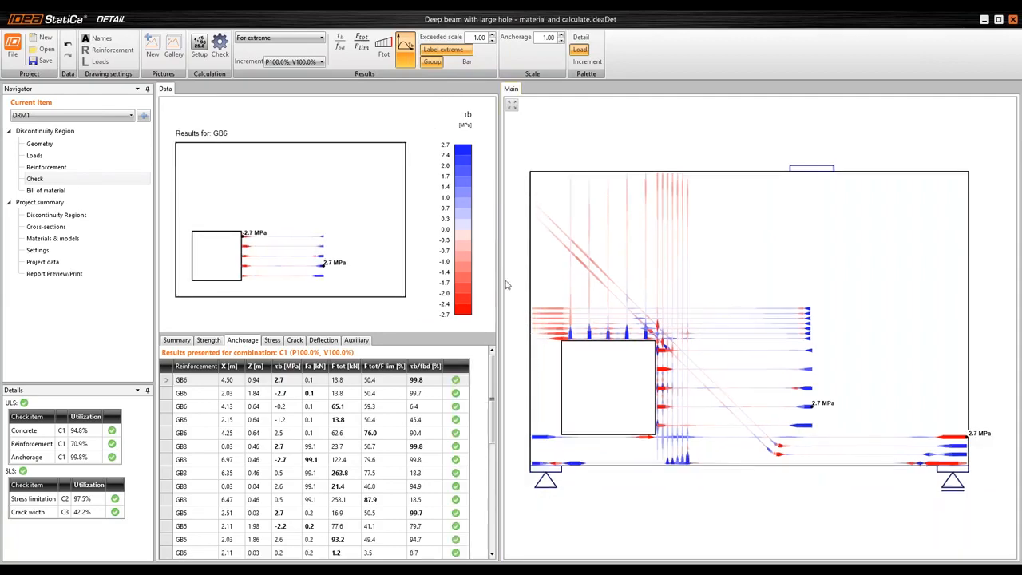
# Open the serviceability stress check and view the concrete σc/σlim utilization for the long-term and short-term effects
pyautogui.click(272, 341)
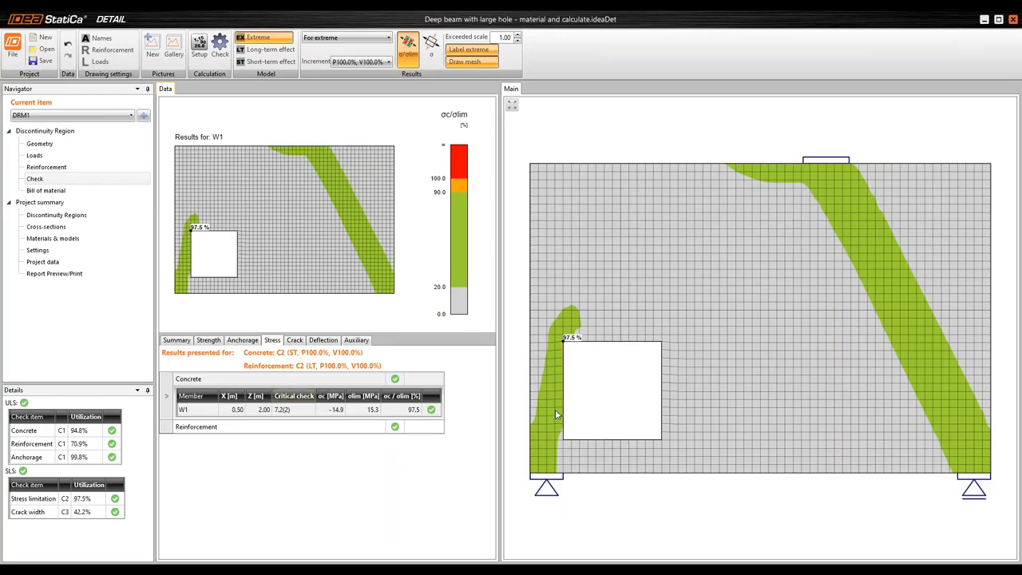
pyautogui.click(284, 51)
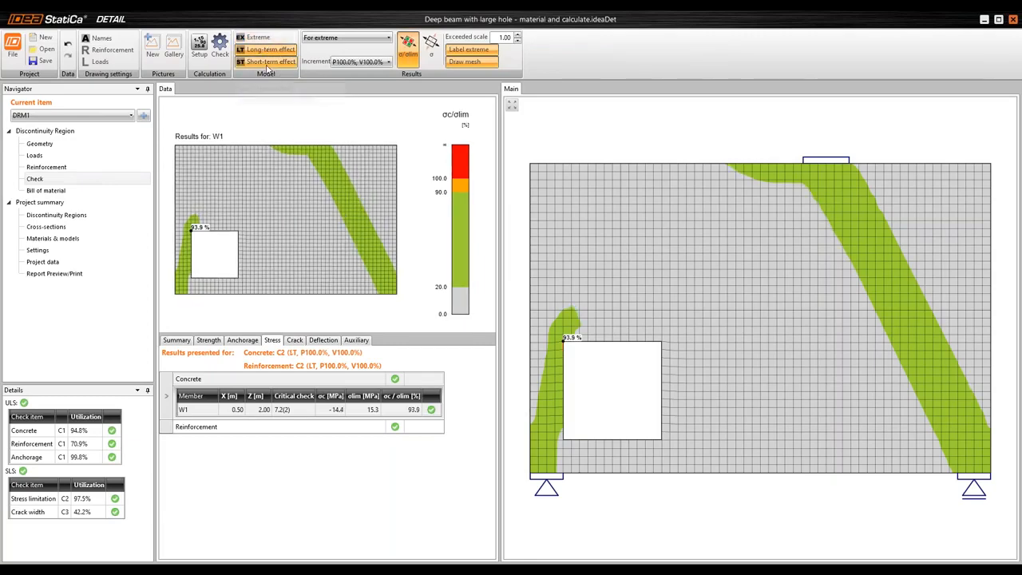
pyautogui.click(275, 63)
# Compare the concrete stress σc for short-term and long-term effects, and open the long-term reinforcement stress results
pyautogui.click(431, 48)
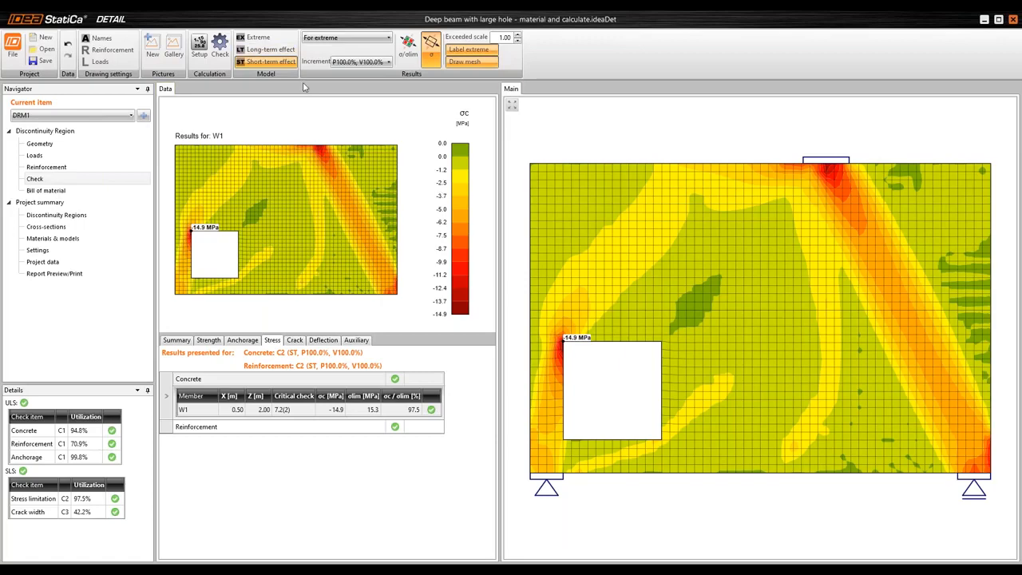
pyautogui.click(270, 50)
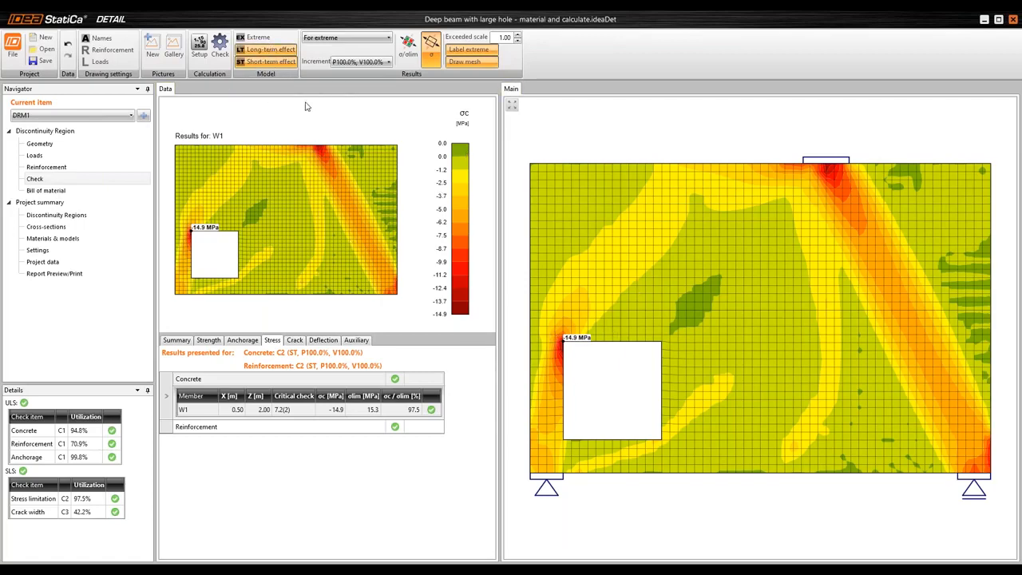
pyautogui.click(267, 63)
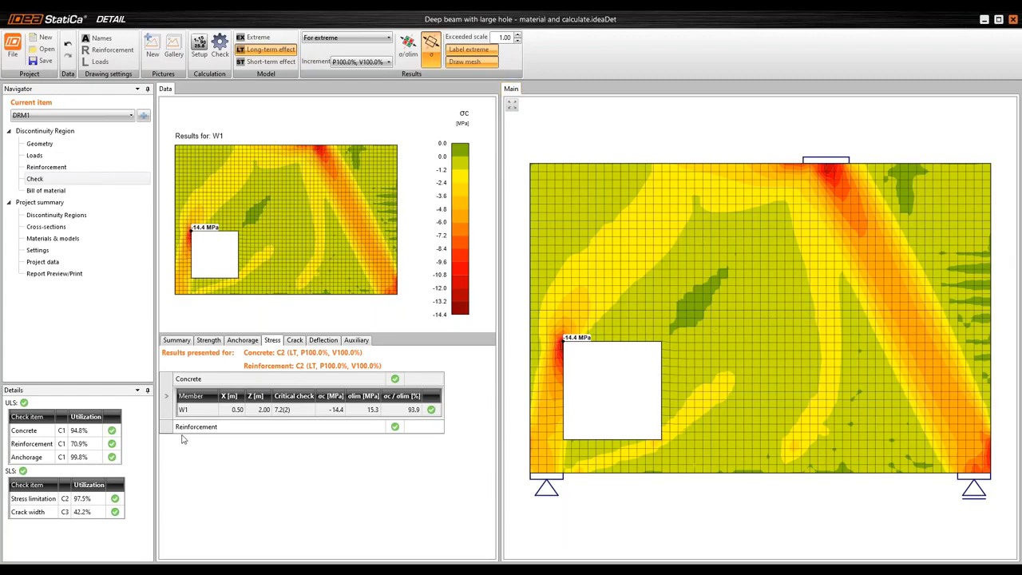
pyautogui.click(168, 427)
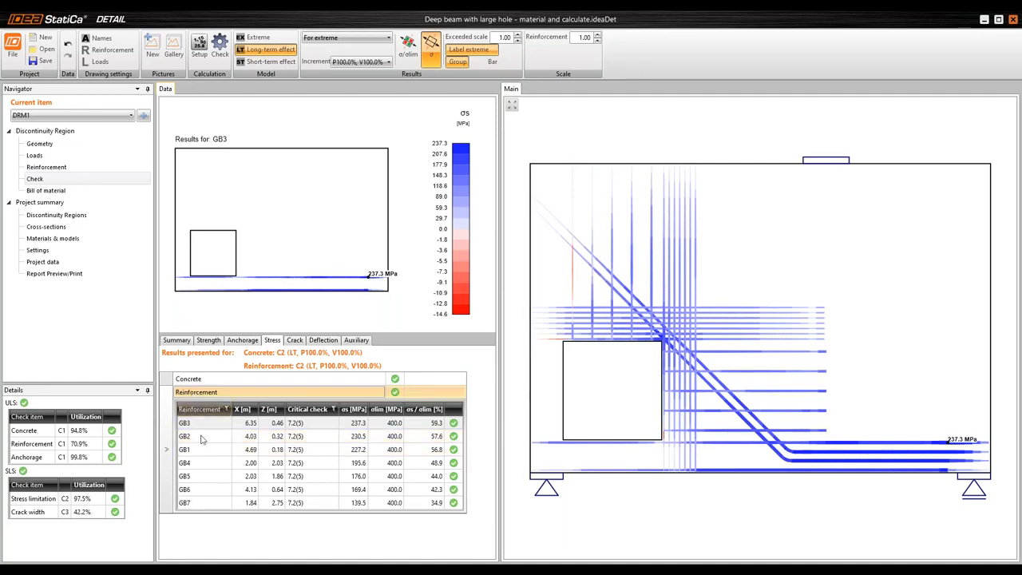
# View the long-term stress results of reinforcement groups GB2, GB1, GB4, GB5 and GB6 individually
pyautogui.click(201, 441)
pyautogui.click(200, 451)
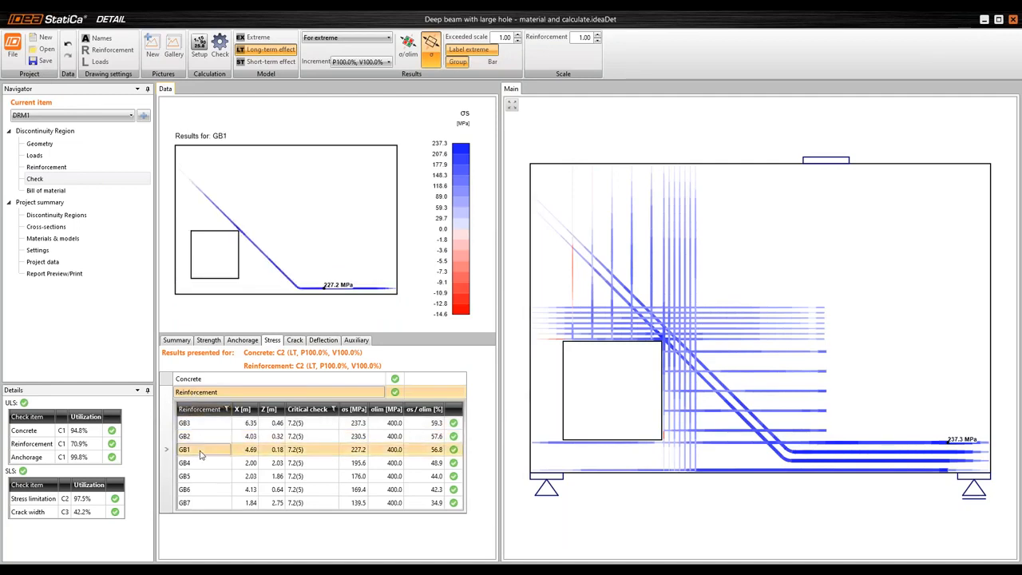
pyautogui.click(204, 463)
pyautogui.click(204, 478)
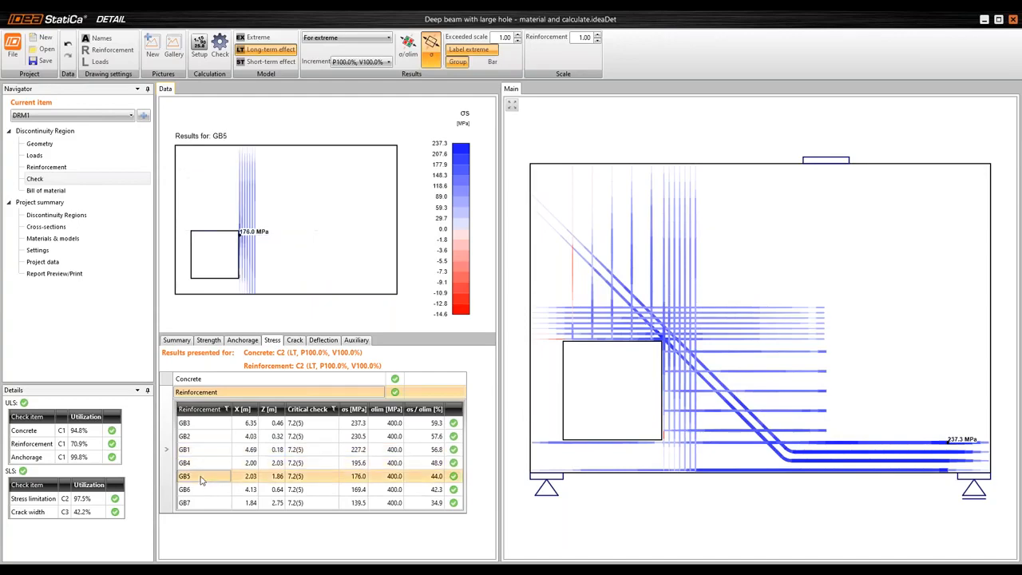
pyautogui.click(204, 489)
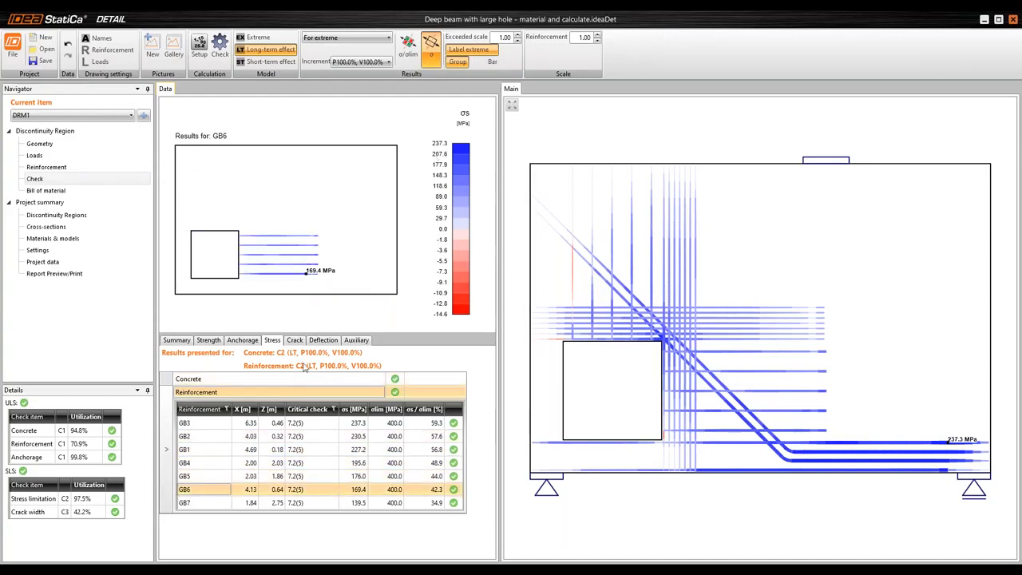
# Open the crack check and examine the crack width w and the crack spacing sr across the wall's reinforcement
pyautogui.click(296, 341)
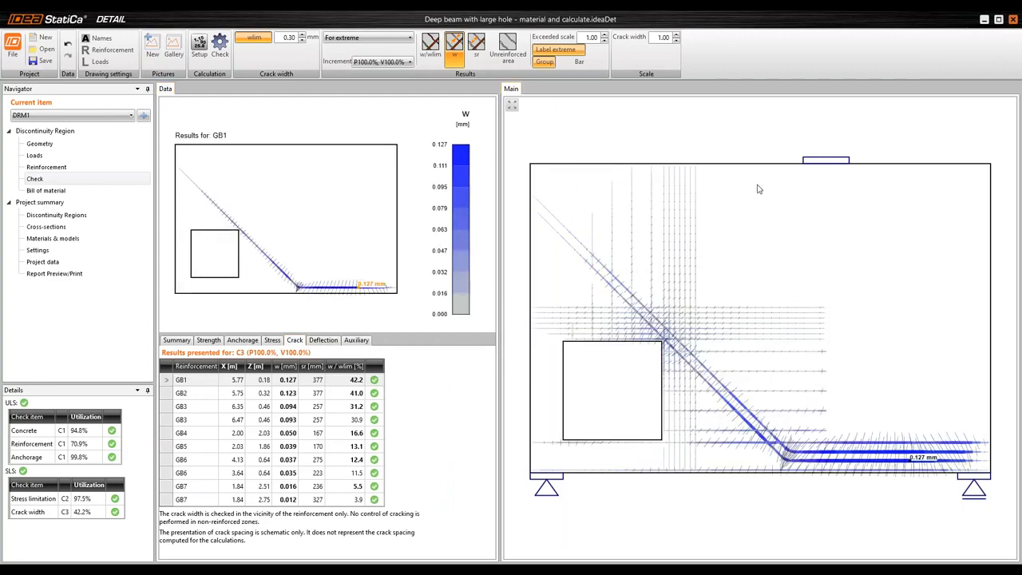
pyautogui.moveTo(848, 401); pyautogui.dragTo(846, 372)
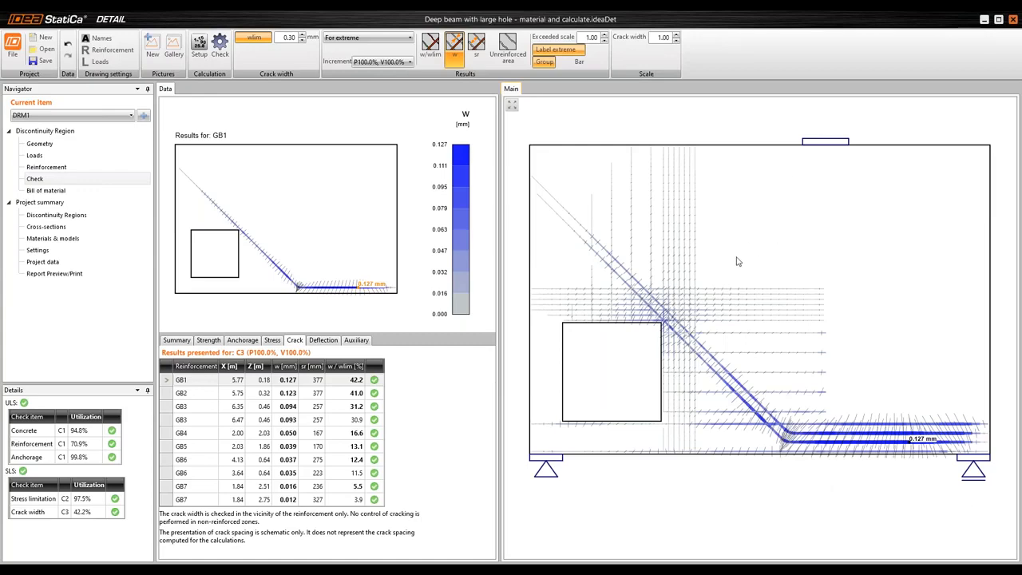
pyautogui.moveTo(747, 252); pyautogui.dragTo(748, 258)
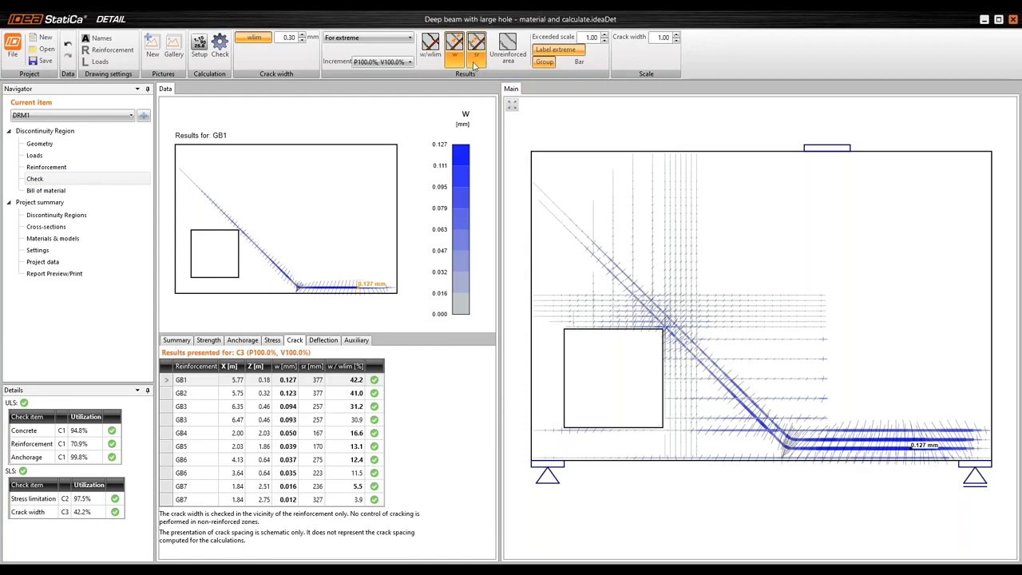
pyautogui.click(478, 58)
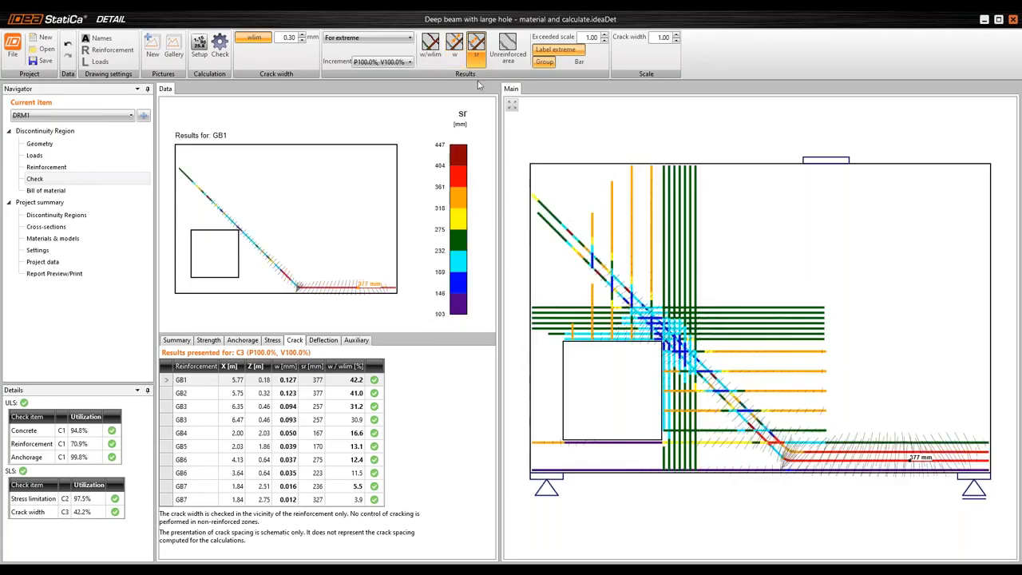
# Open the deflection check and compare the uz,st, uz,lt and uz,tot deflections on the wall's deformed shape
pyautogui.click(324, 341)
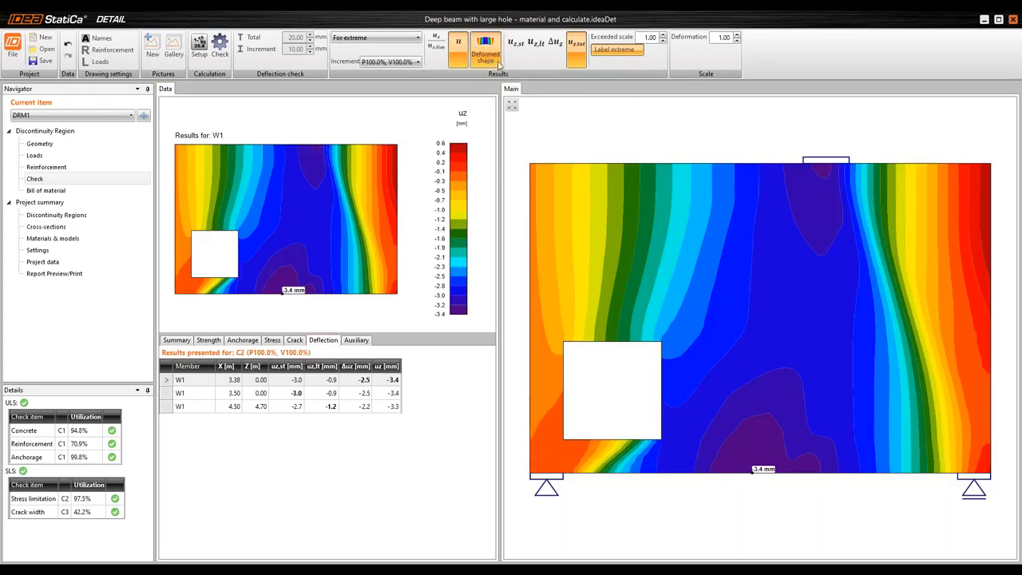
pyautogui.click(497, 64)
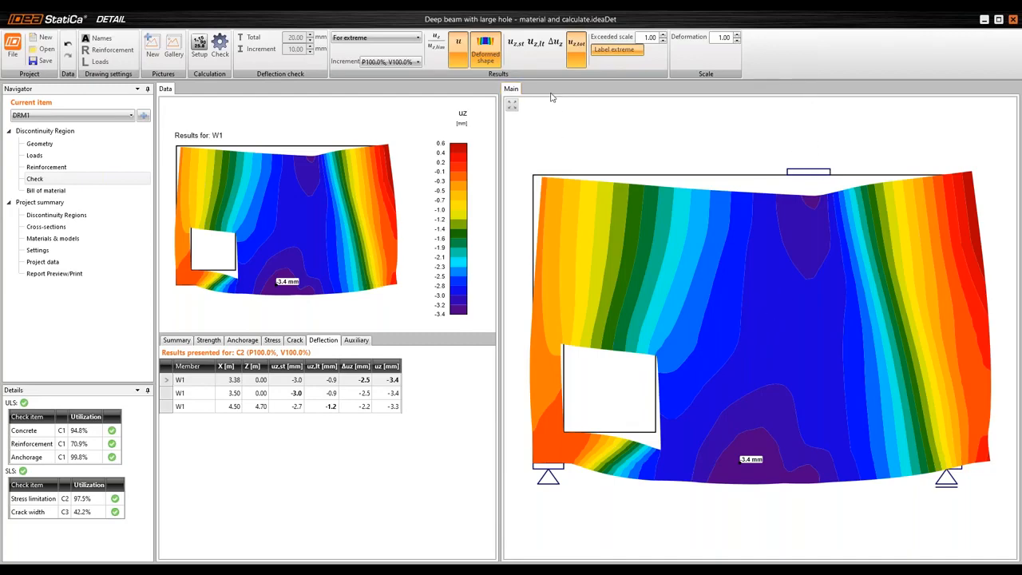
pyautogui.click(517, 62)
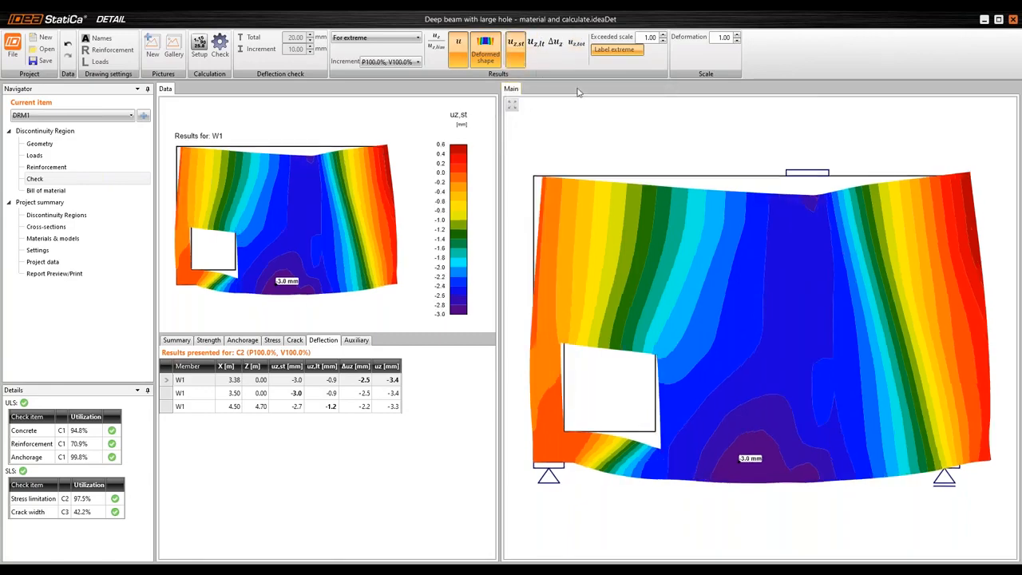
pyautogui.click(535, 52)
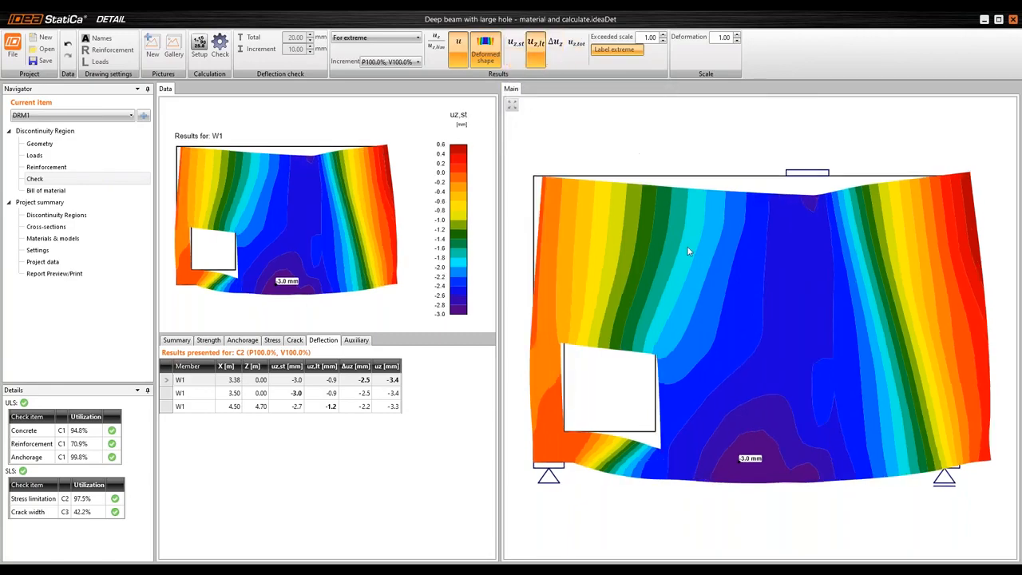
pyautogui.click(584, 51)
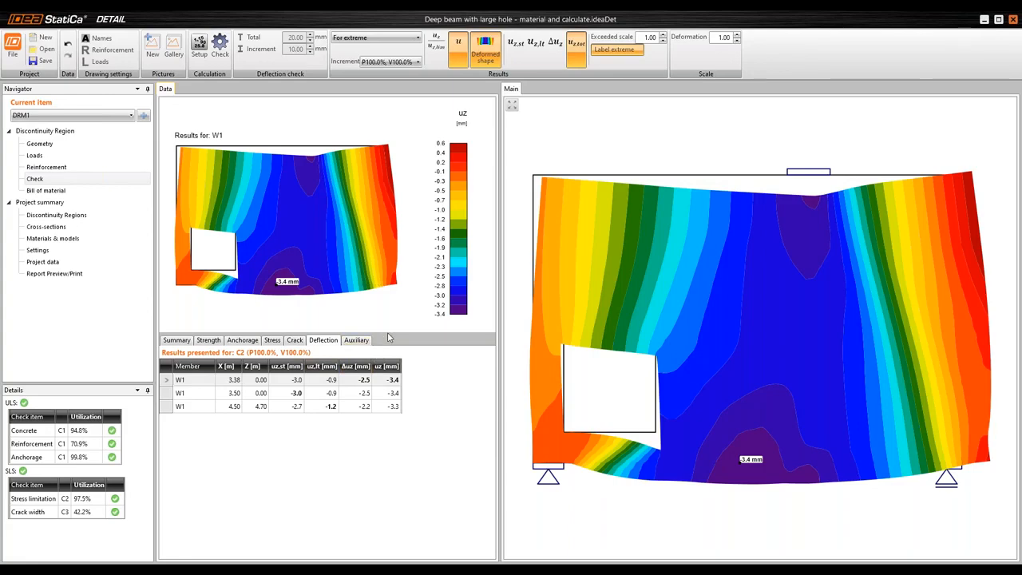
pyautogui.click(183, 345)
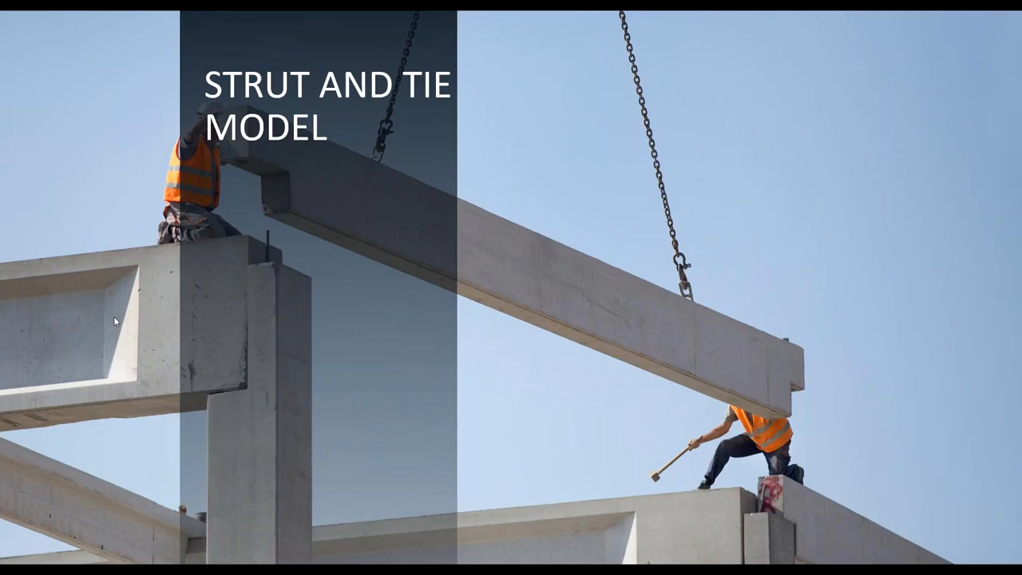
pyautogui.press('Right')
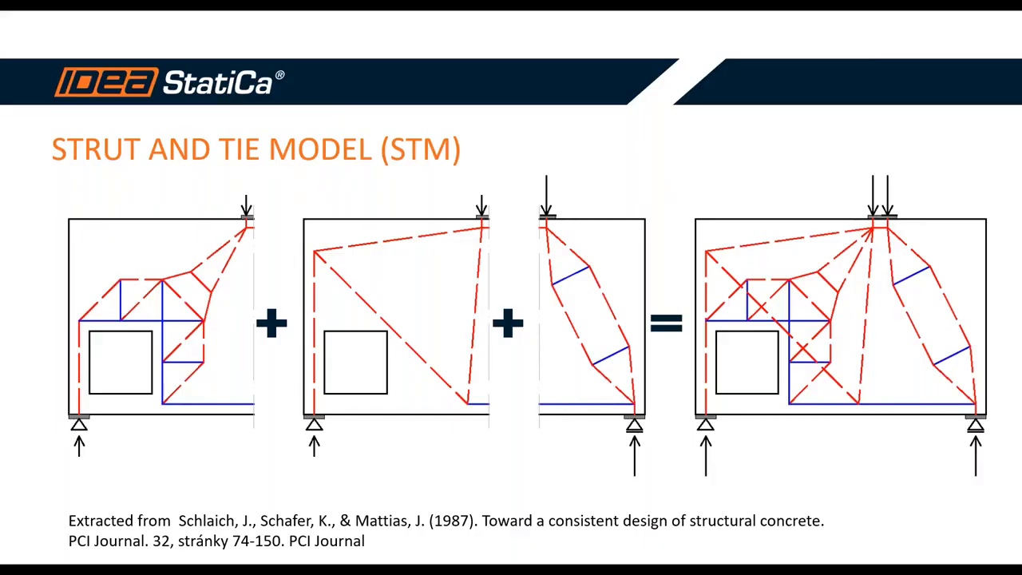